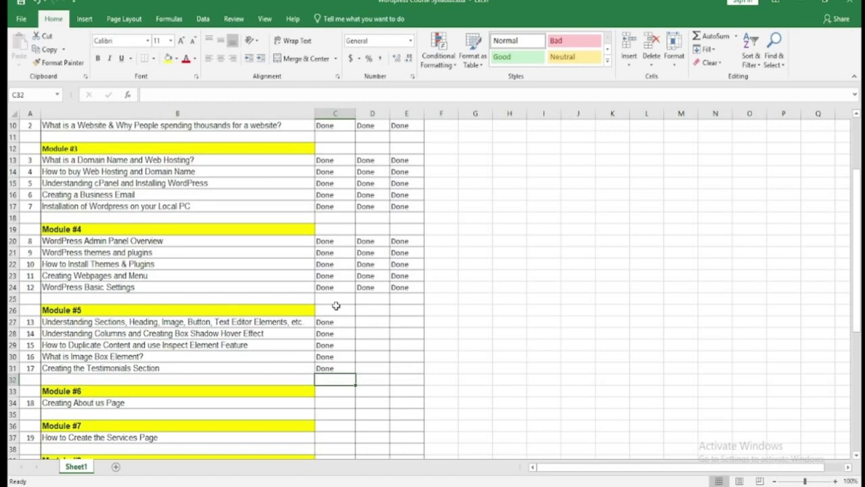
- Check the Done entry in cell C31 of the syllabus sheet, then bring Chrome forward
click(340, 367)
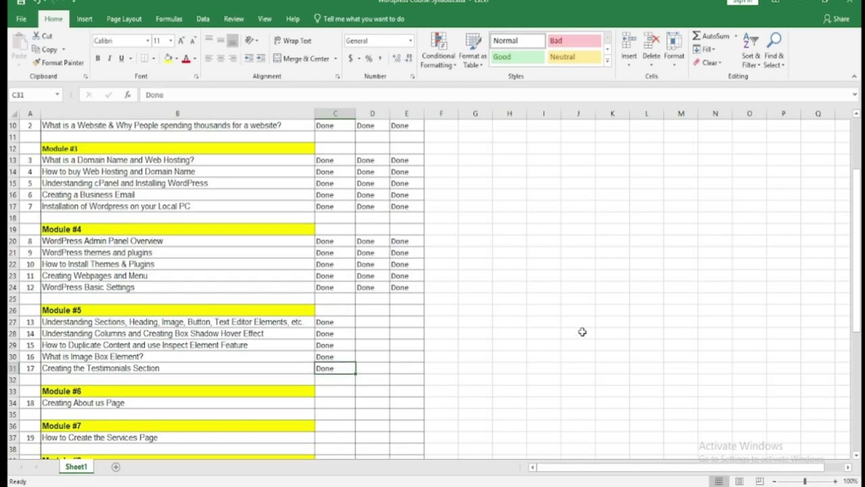
click(803, 3)
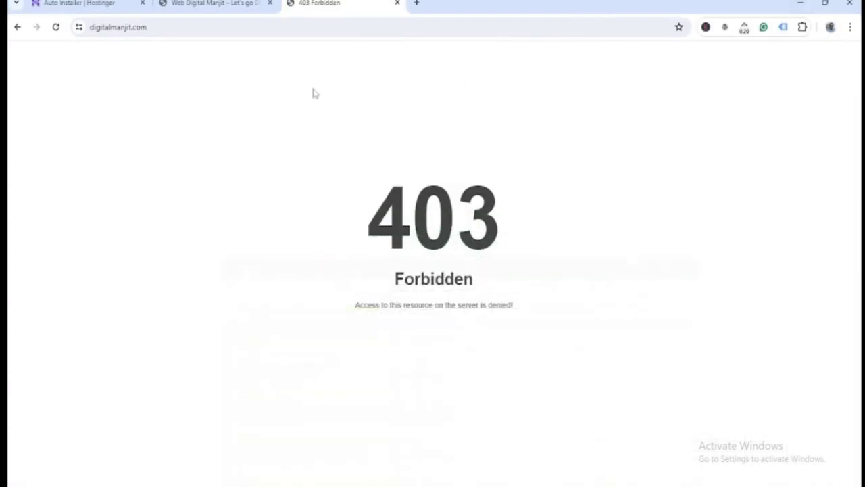
- Compare the Web Digital Manjit and 403 Forbidden tabs, then pick WordPress in Hostinger's Auto Installer
click(210, 4)
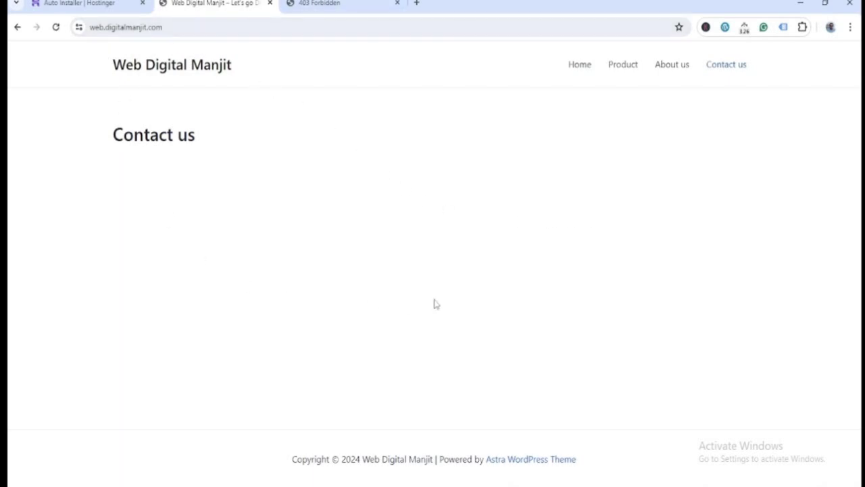
click(342, 4)
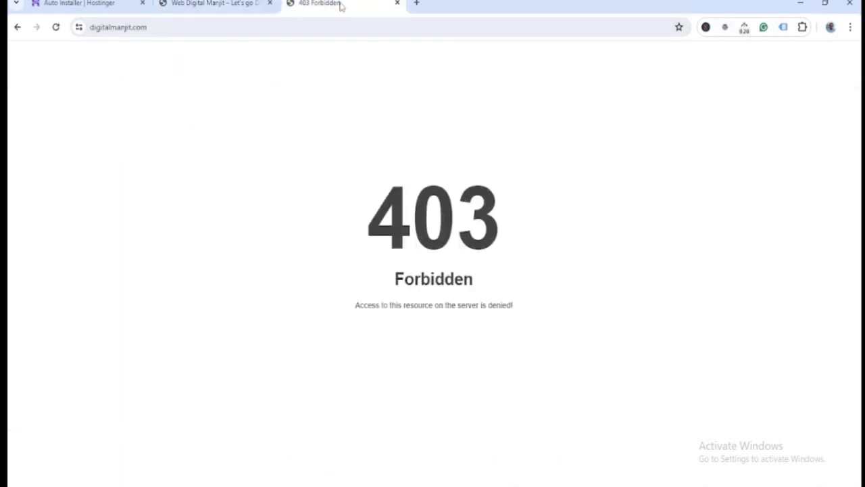
click(258, 27)
key(Escape)
click(77, 4)
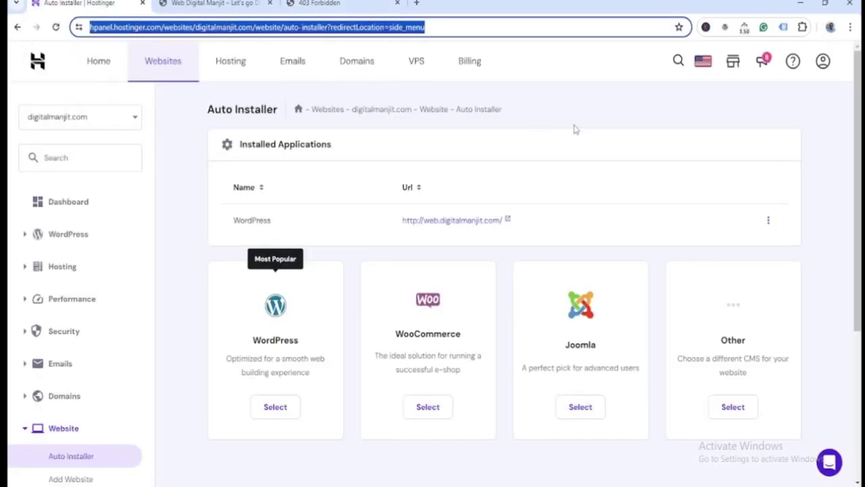
click(275, 406)
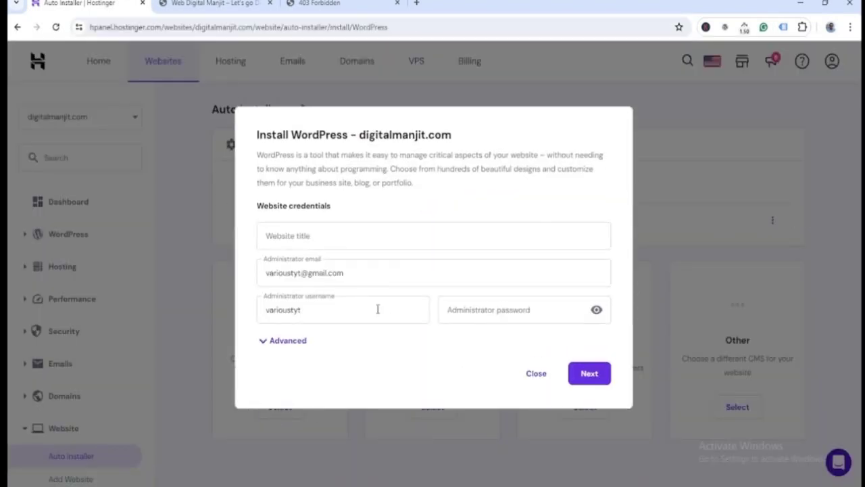
- Enter the website title and administrator password, and expand the Advanced installation options
click(333, 230)
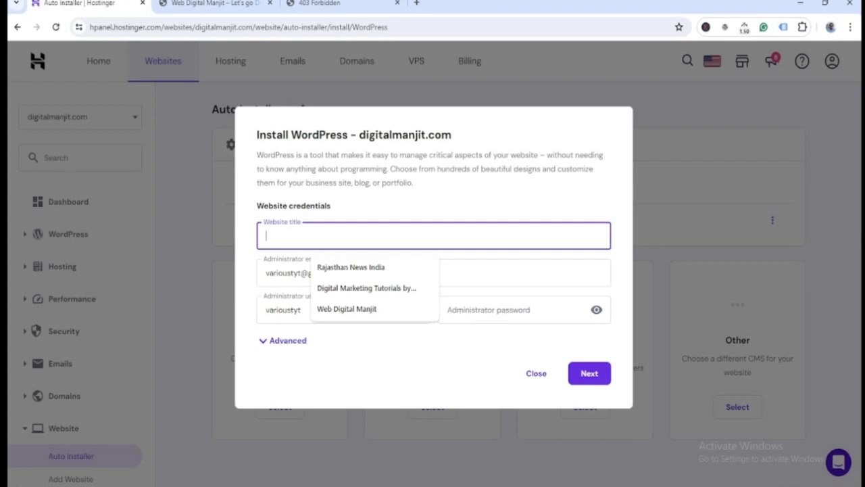
text(Digital Ma)
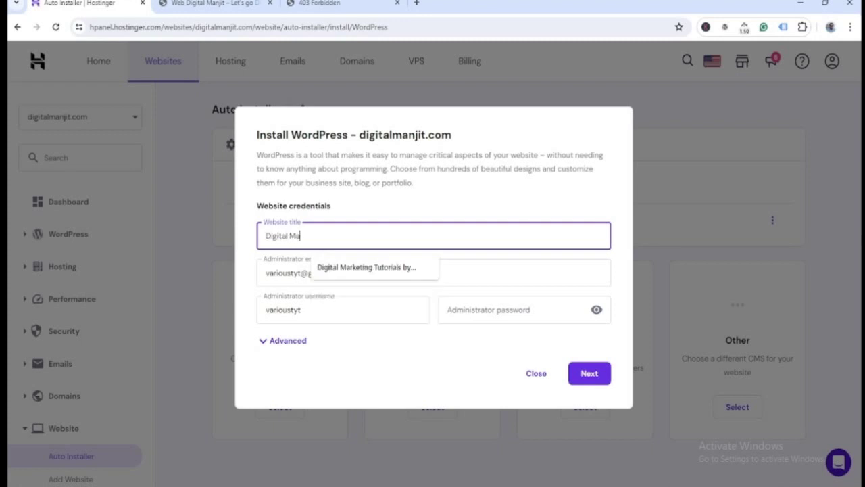
text(njit by)
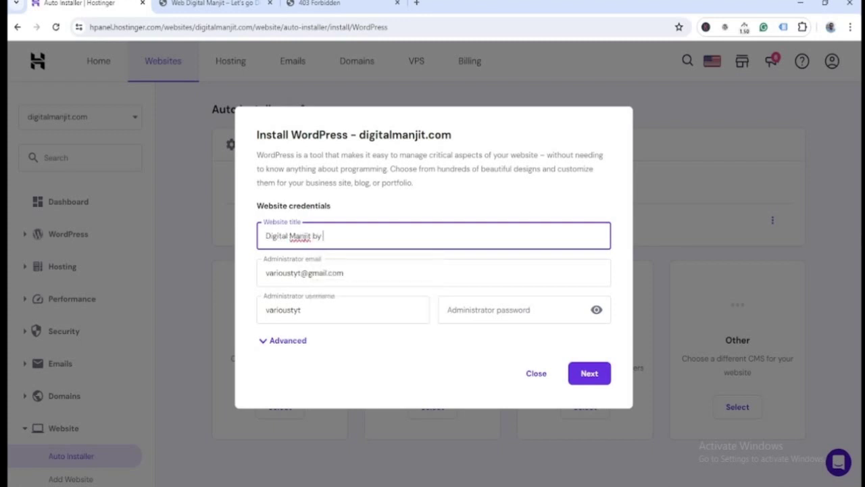
text( Manjit Singh)
click(471, 310)
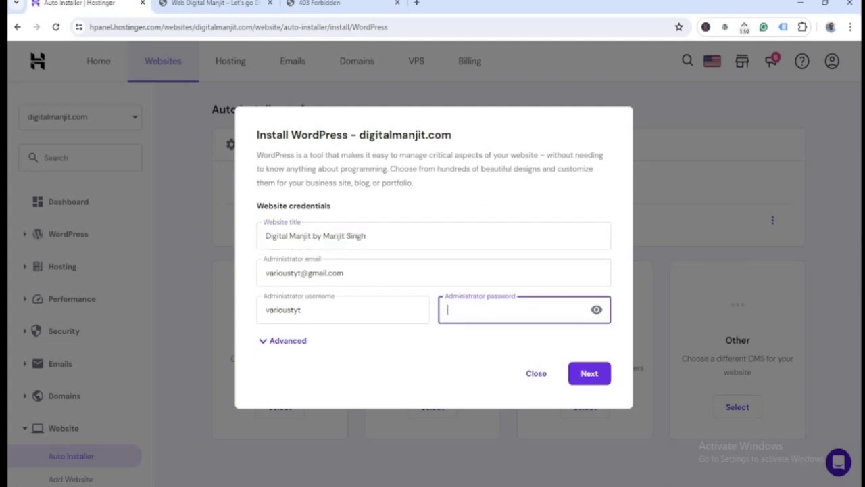
text(•••)
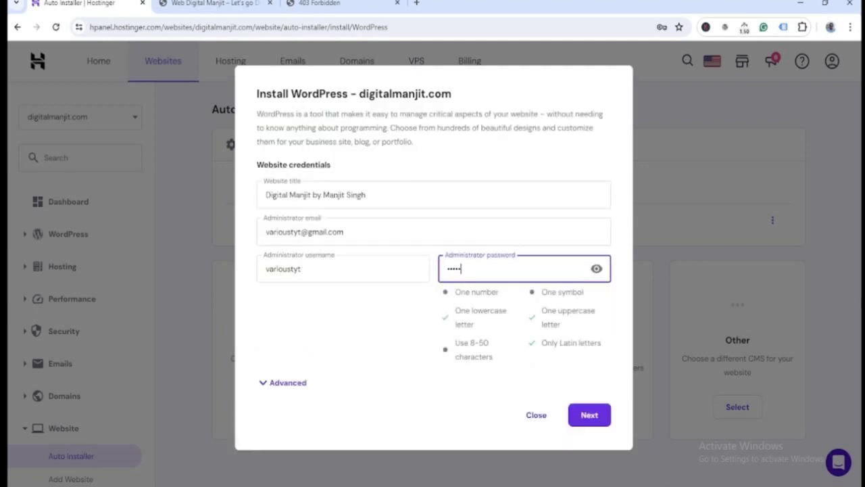
text(•••••)
click(277, 384)
scroll(419, 305, down, 1)
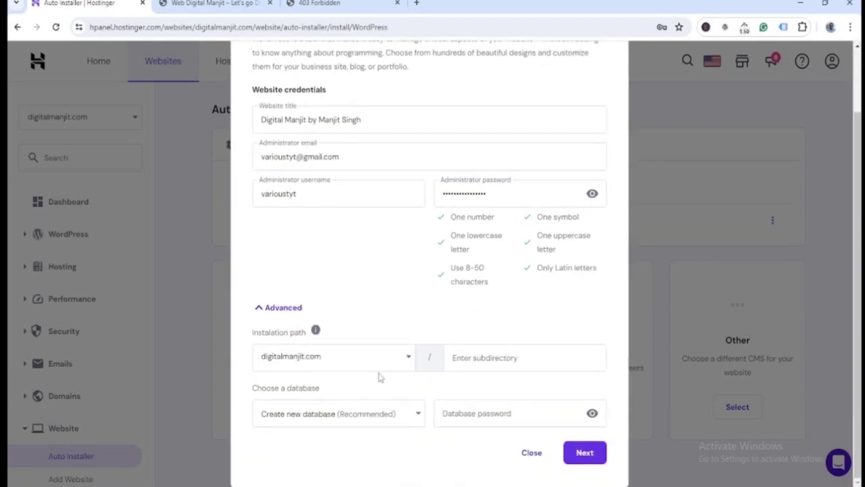
- Glance at the other site tabs, then proceed past version settings and launch the WordPress install
click(227, 6)
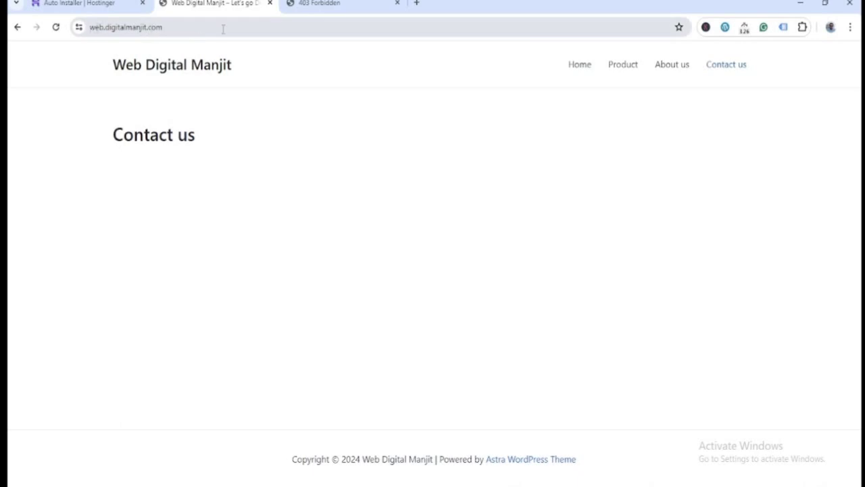
click(331, 4)
click(125, 5)
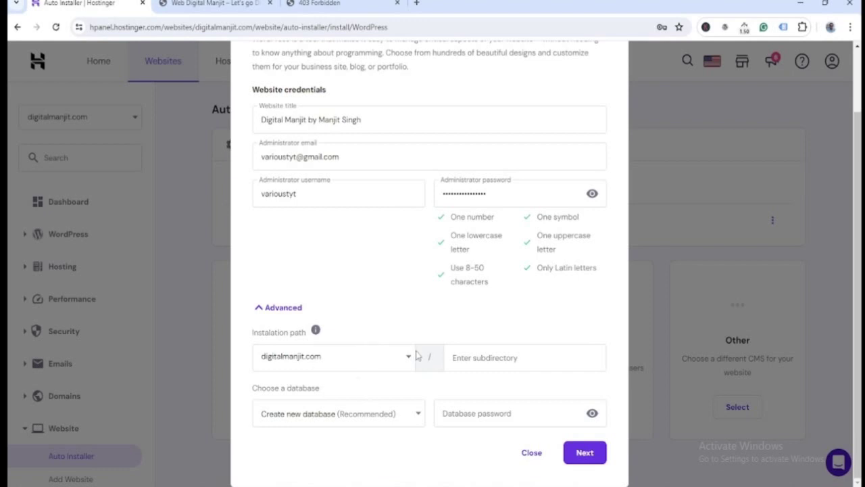
click(585, 453)
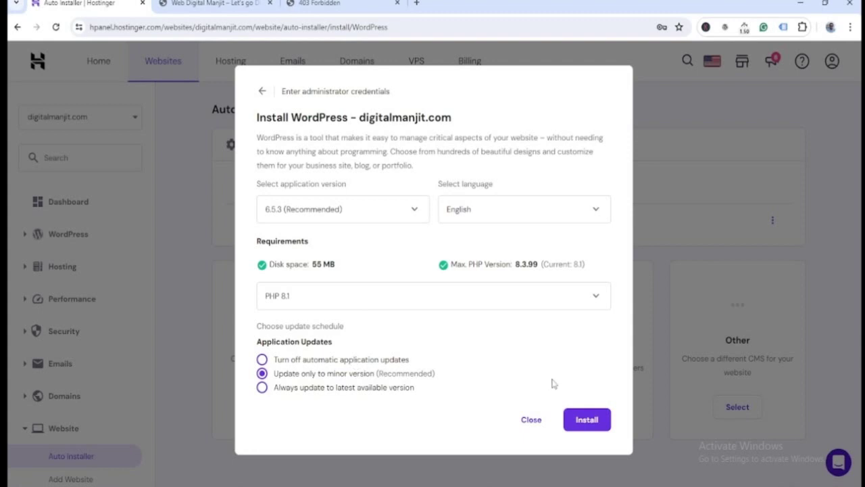
click(586, 421)
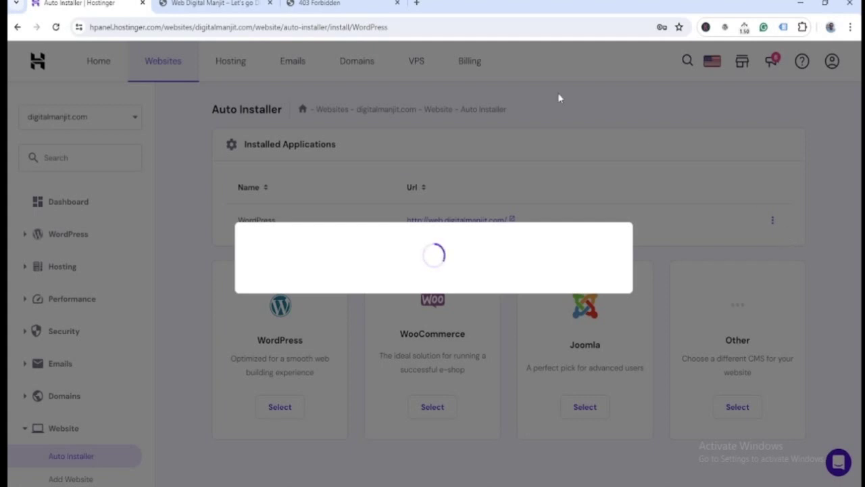
- Dismiss the installer rating survey and scroll through the WordPress Overview page
click(210, 4)
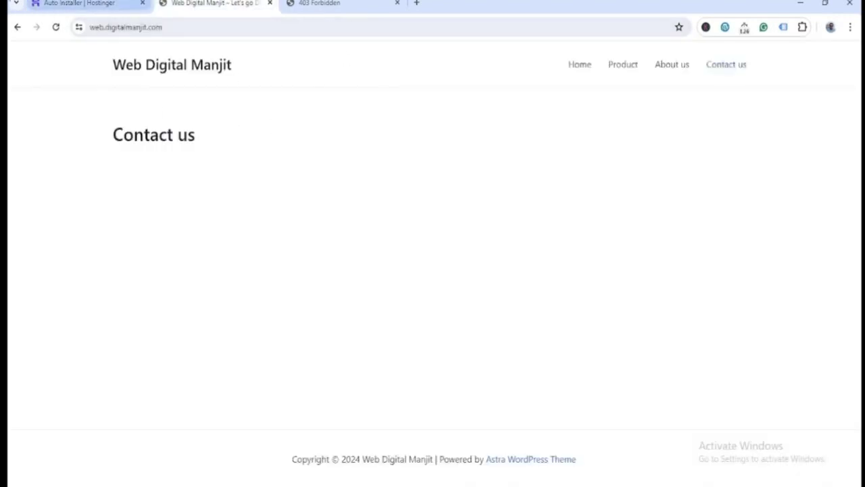
click(125, 4)
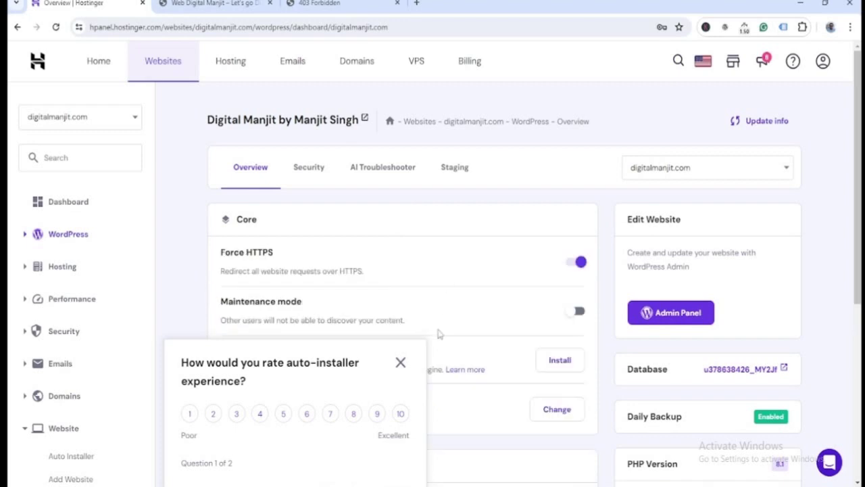
click(400, 363)
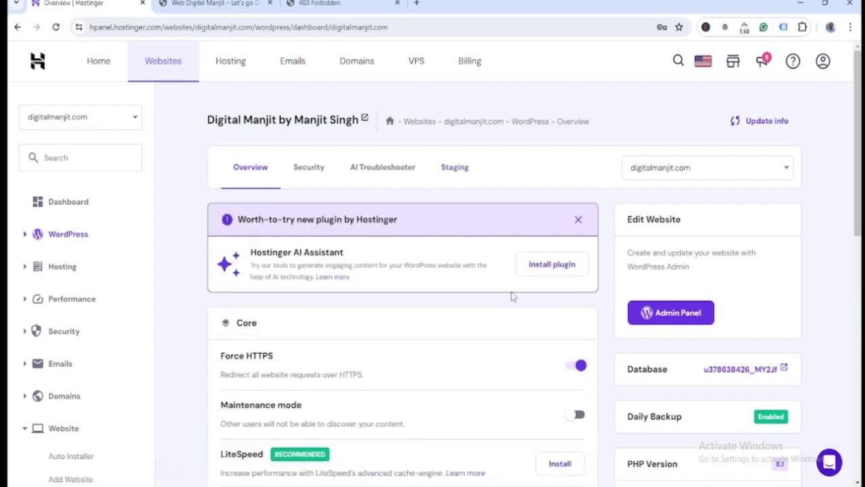
scroll(511, 296, down, 3)
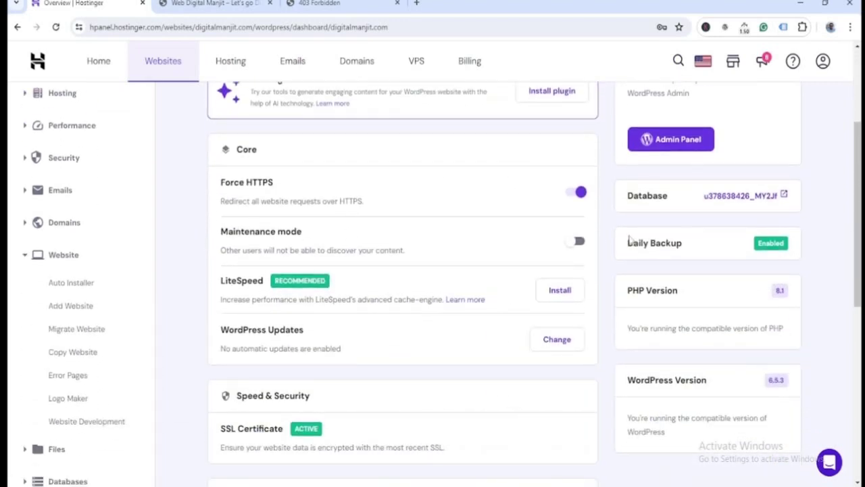
scroll(498, 304, down, 3)
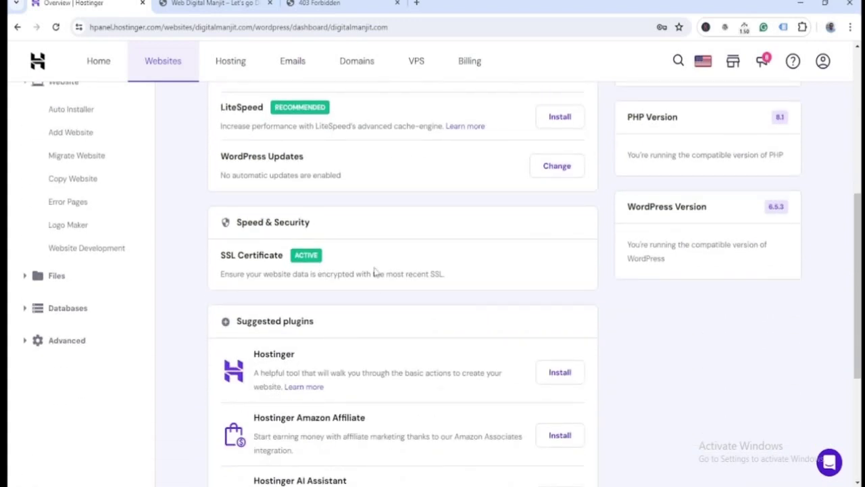
scroll(464, 264, down, 4)
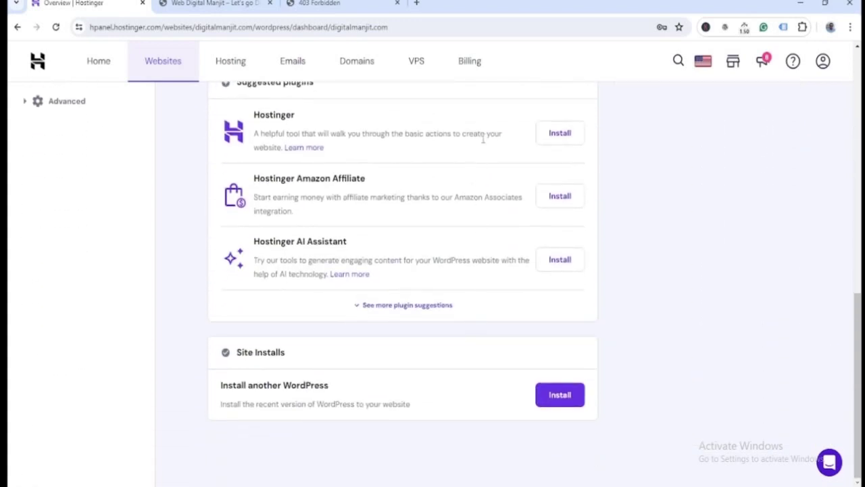
scroll(676, 284, up, 9)
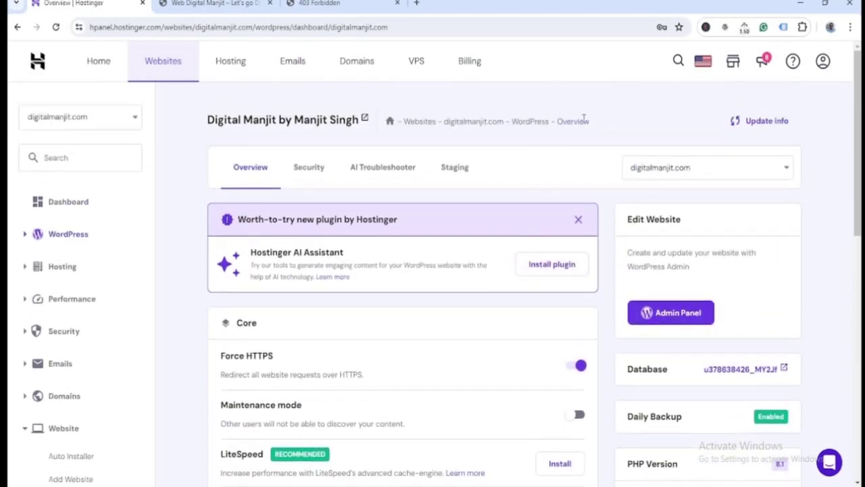
scroll(354, 252, down, 5)
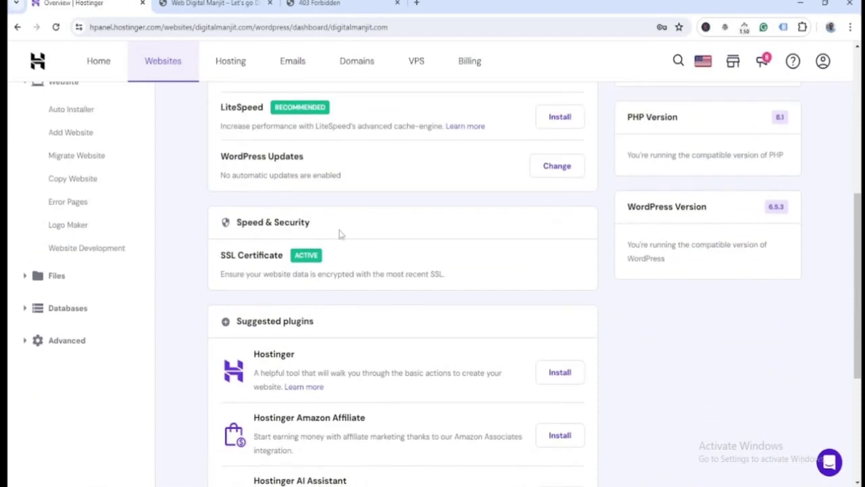
scroll(415, 332, up, 5)
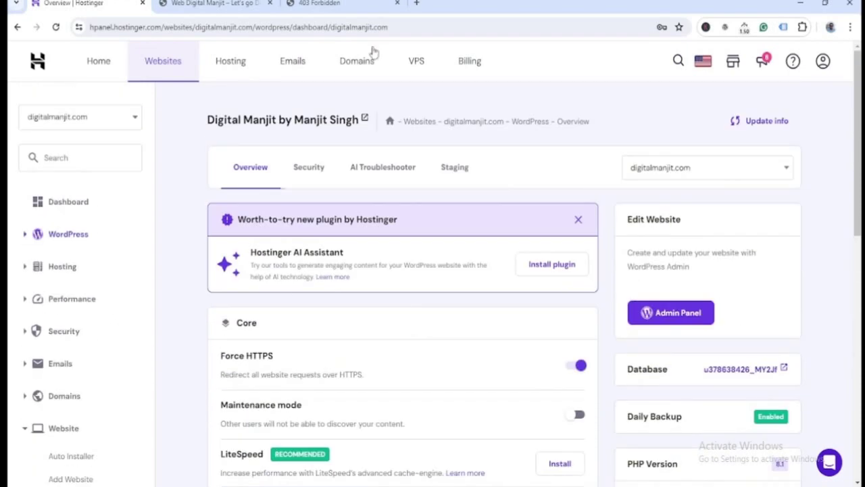
scroll(602, 284, down, 3)
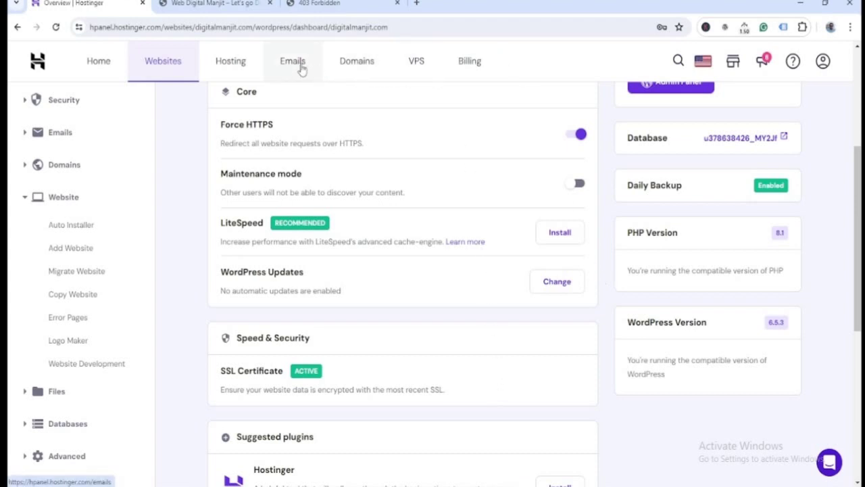
- Reload digitalmanjit.com in the 403 tab to load the new WordPress homepage
click(325, 3)
click(360, 27)
key(Return)
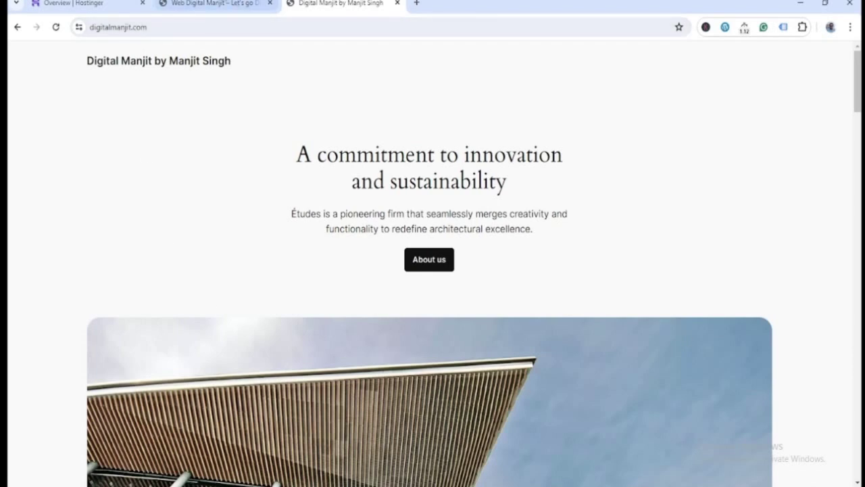
- Append /wp-admin to the site address to reach the admin login page
click(240, 31)
click(302, 31)
text(/)
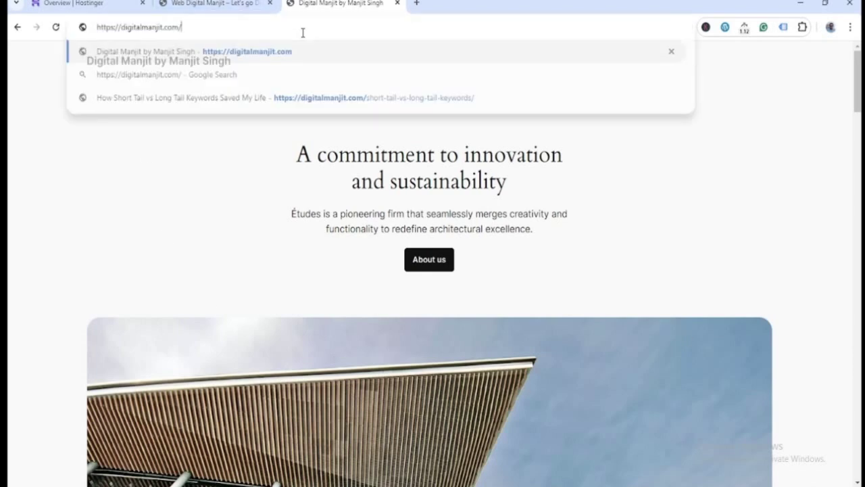
text(wp-admin)
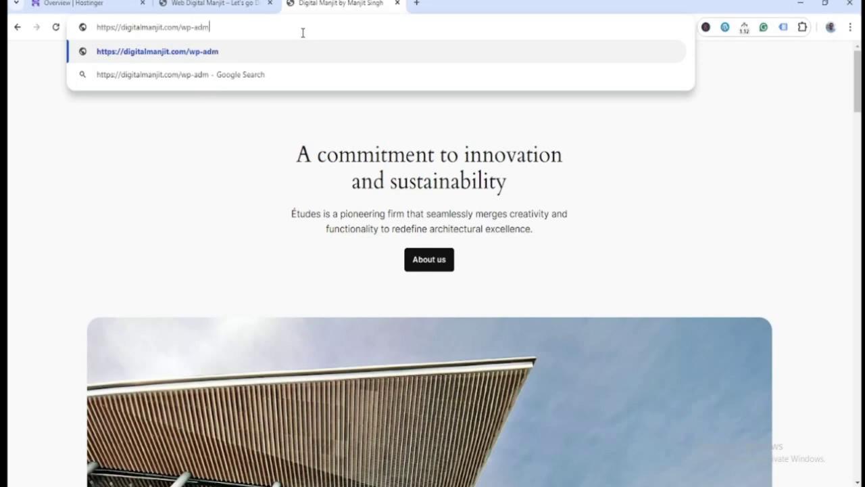
key(Return)
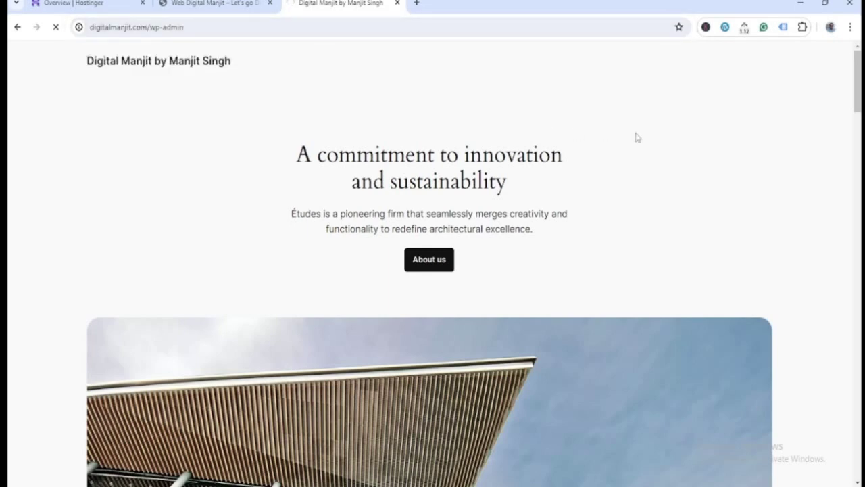
- Log in with the saved username and the account password, declining to save the password
text(va)
key(Down)
key(Tab)
text(************)
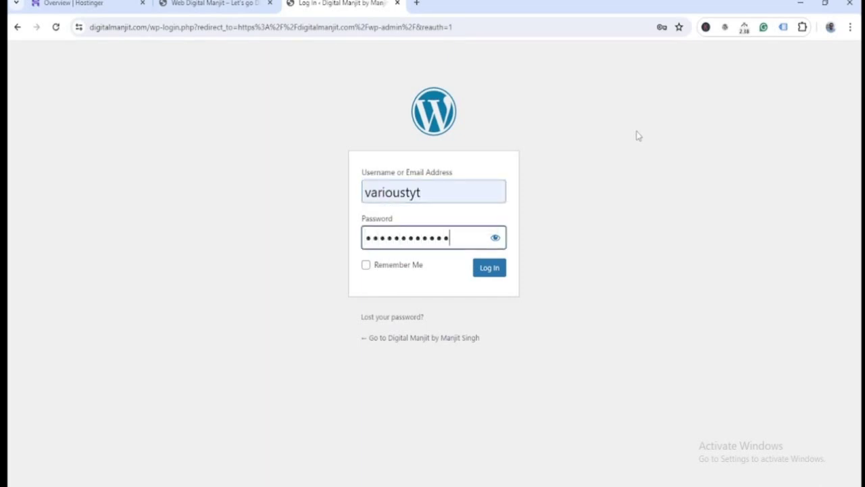
text(****)
key(Return)
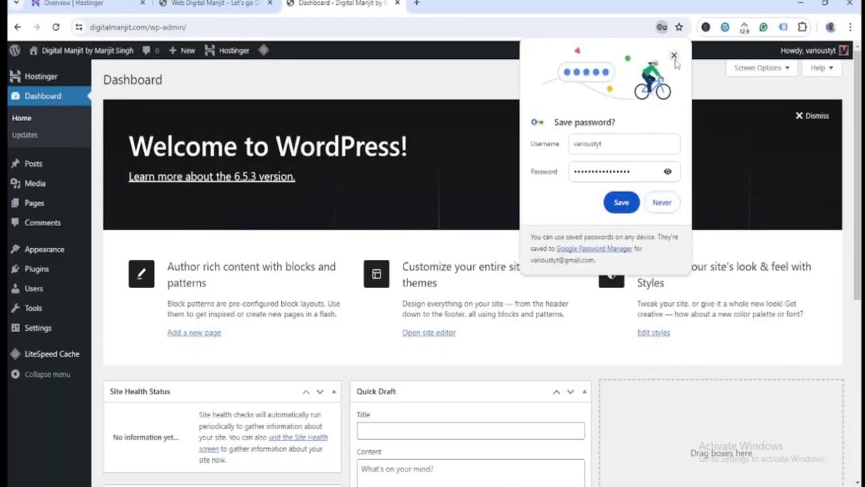
click(674, 57)
- Dismiss the Welcome panel, move Activity into the right column, and open a new tab
click(809, 119)
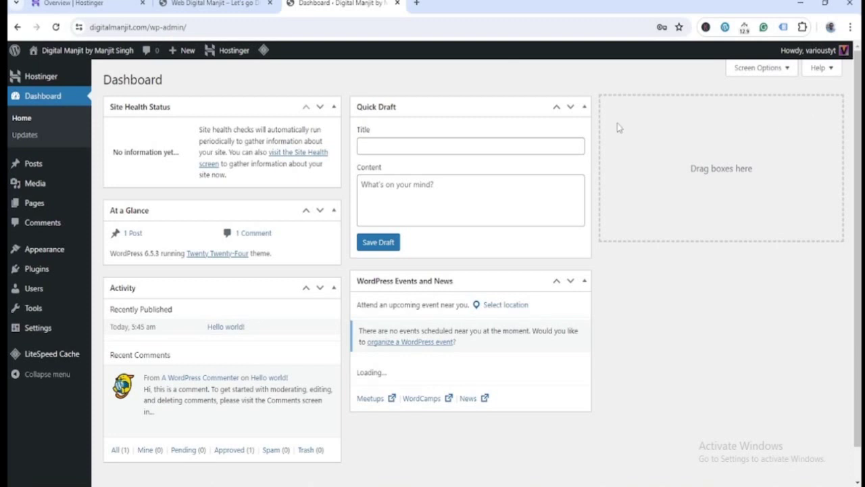
drag(236, 298, 771, 131)
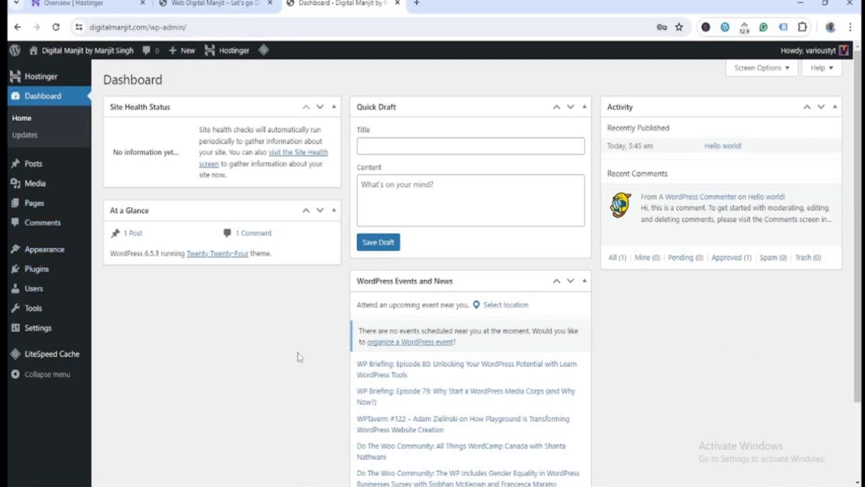
click(417, 4)
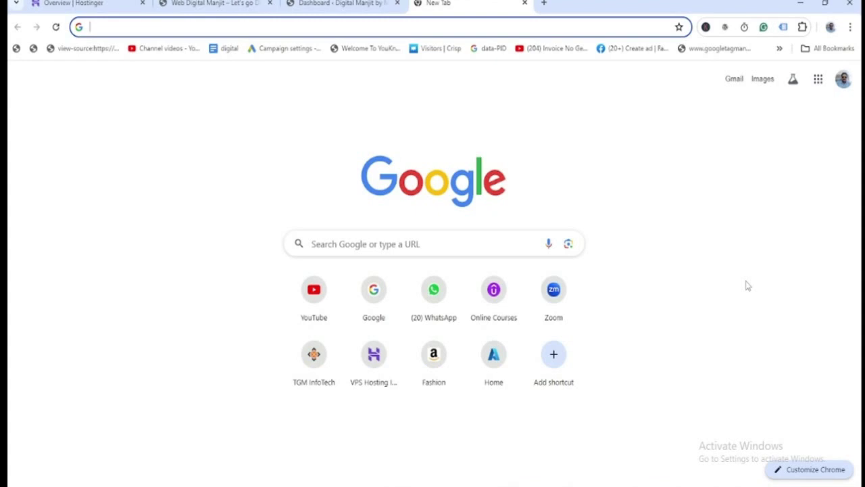
- Search Google for 'digital marketing agency in delhi'
text(go)
key(Return)
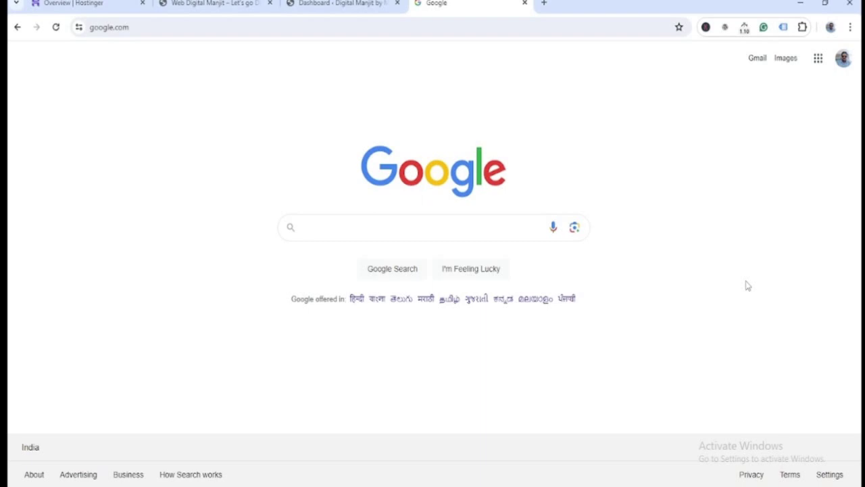
text(digi)
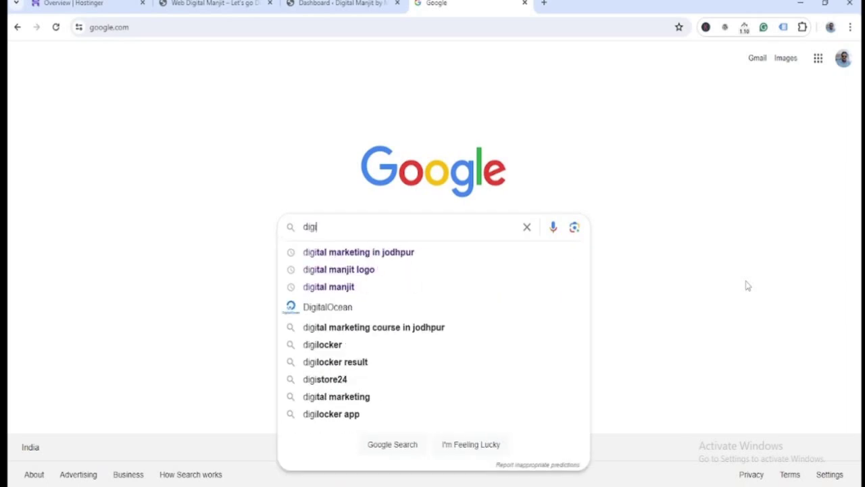
text(tal ma)
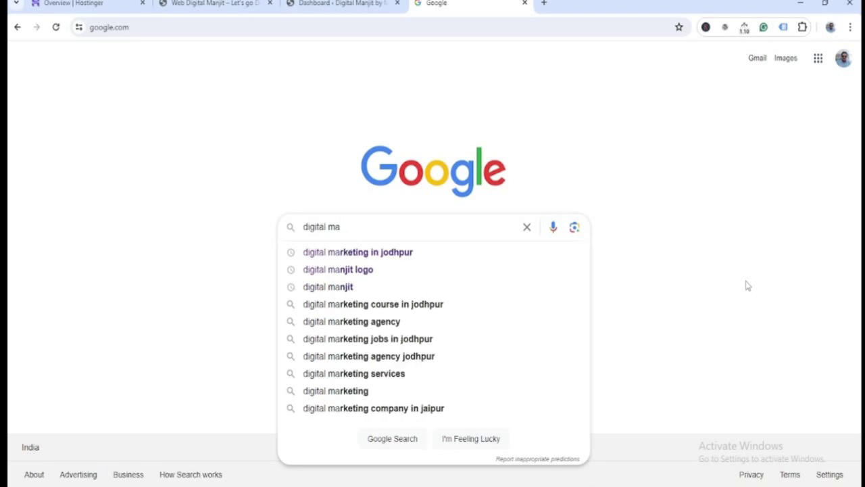
text(rketing )
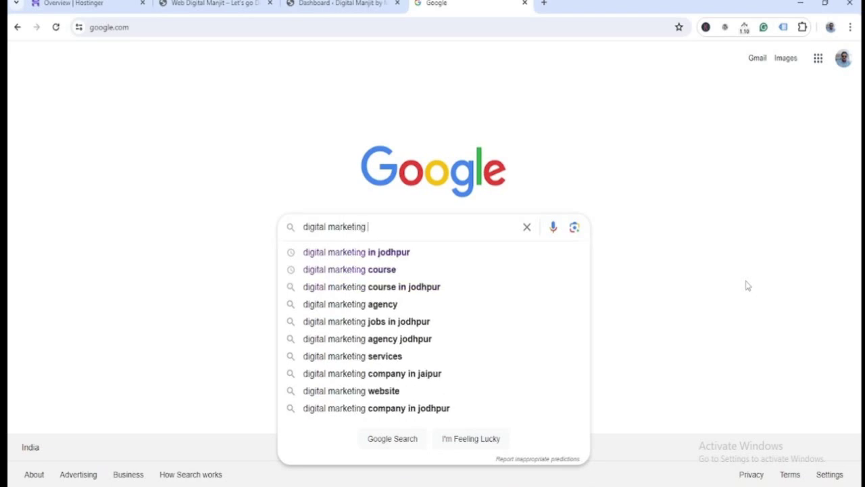
text(we)
key(BackSpace)
key(BackSpace)
text(a)
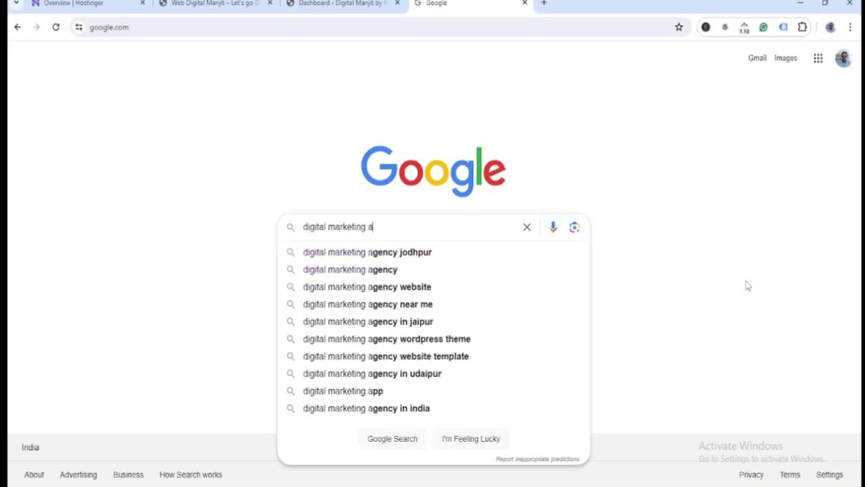
text(gency in)
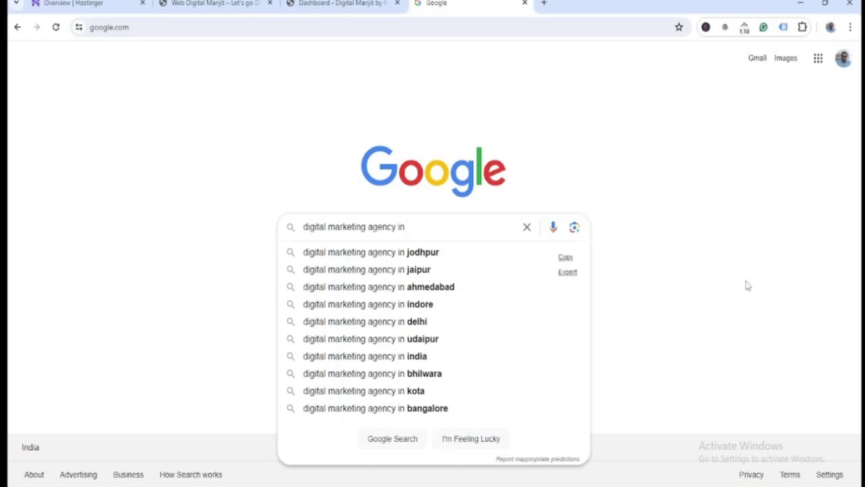
text( delhi)
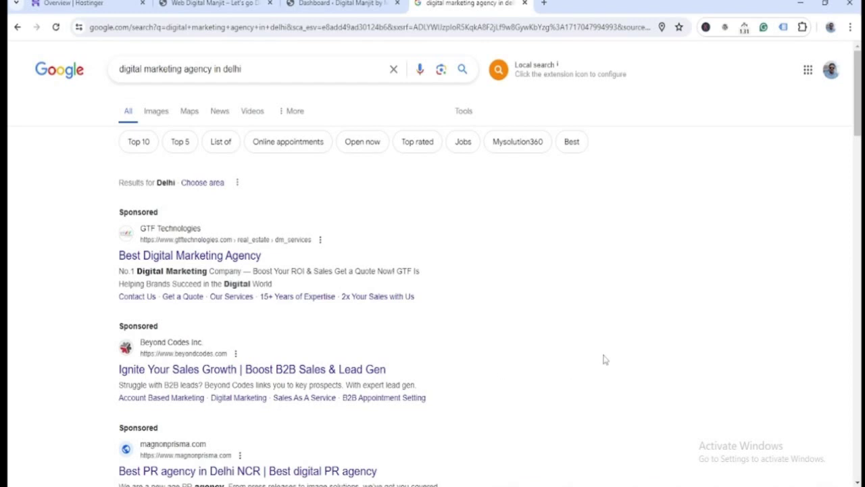
- Open the top GTF Technologies sponsored result in a new tab and scroll through its services
scroll(605, 359, down, 1)
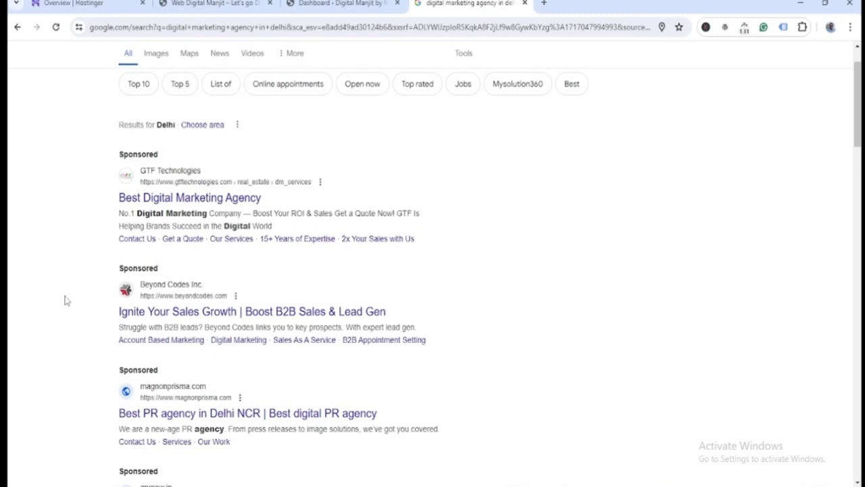
right_click(201, 203)
click(233, 215)
click(585, 2)
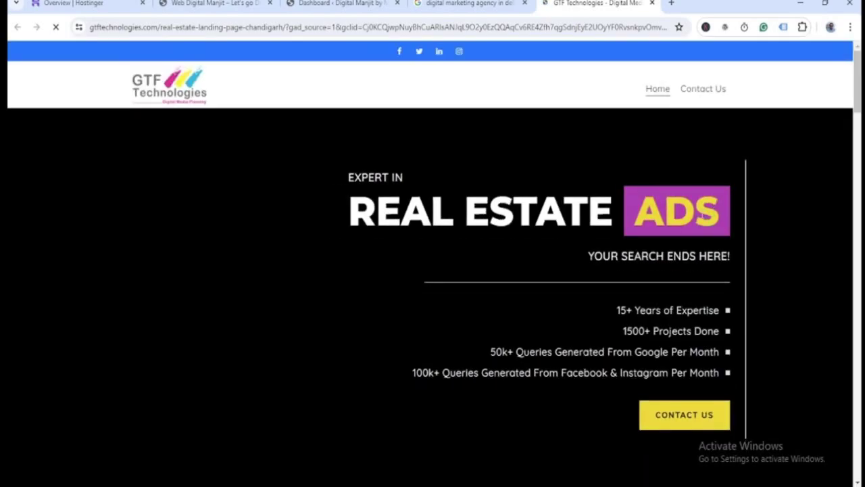
scroll(802, 292, down, 15)
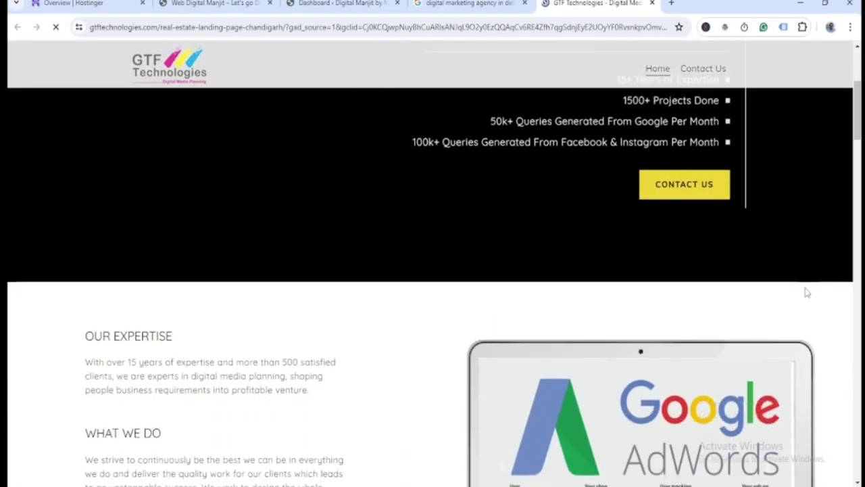
scroll(806, 294, down, 10)
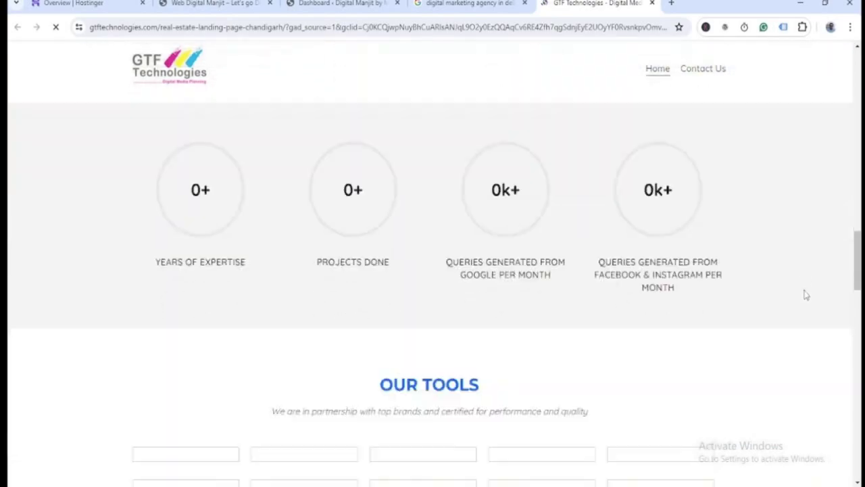
scroll(805, 290, up, 7)
scroll(804, 290, up, 15)
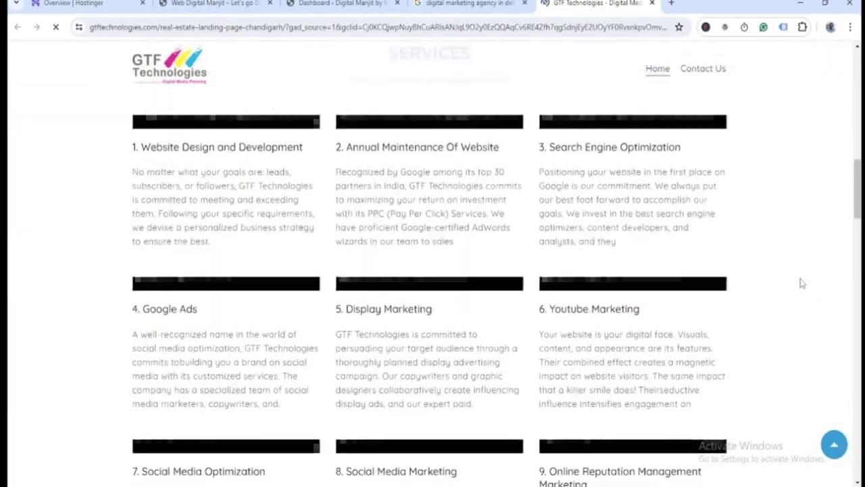
scroll(800, 282, down, 18)
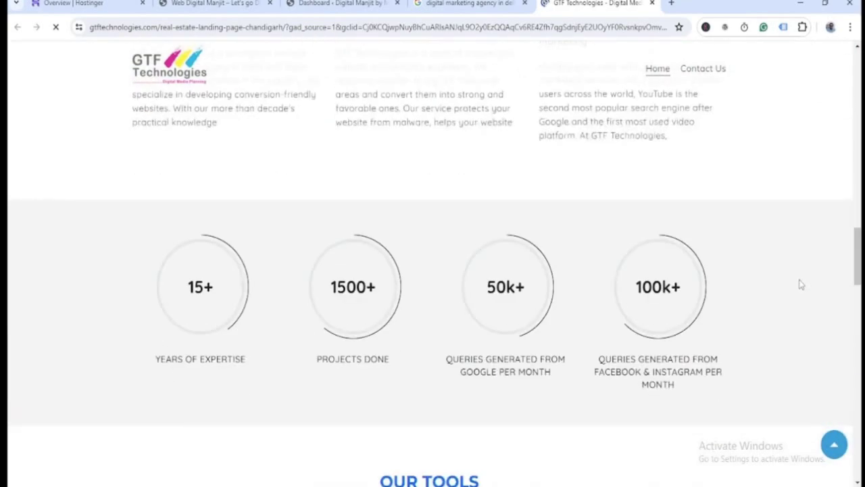
scroll(800, 282, down, 8)
scroll(799, 285, down, 12)
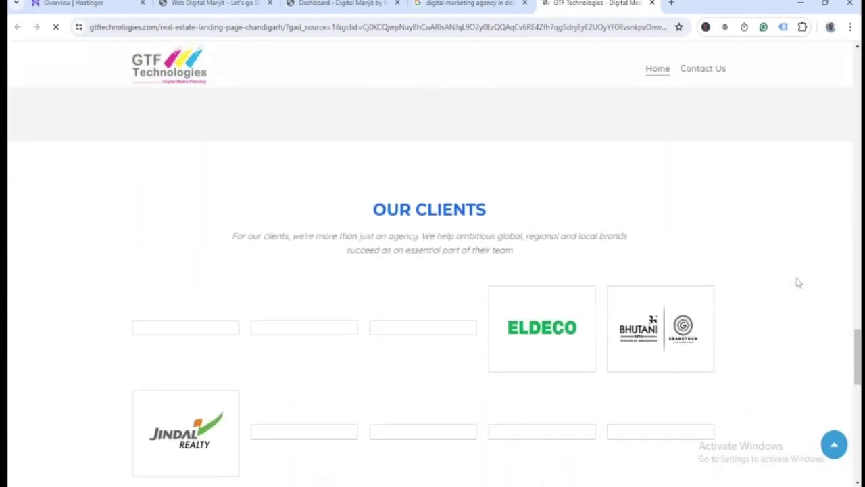
scroll(797, 282, up, 20)
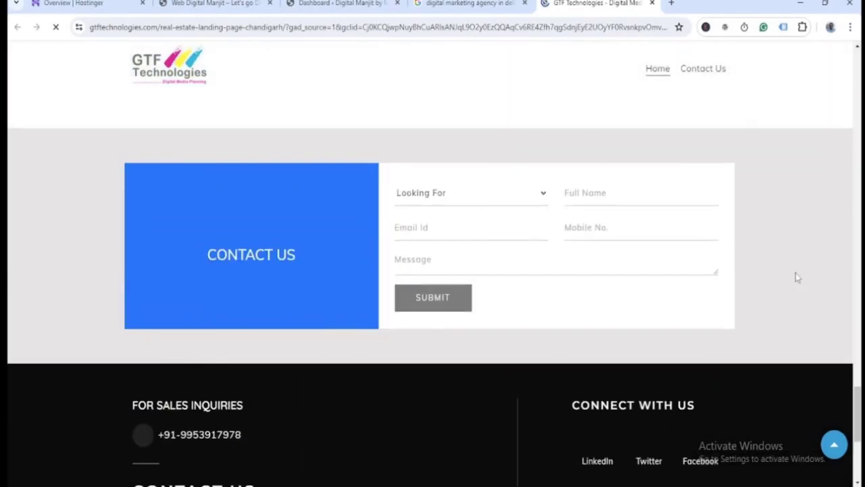
scroll(795, 274, up, 10)
scroll(795, 271, down, 13)
scroll(794, 273, up, 10)
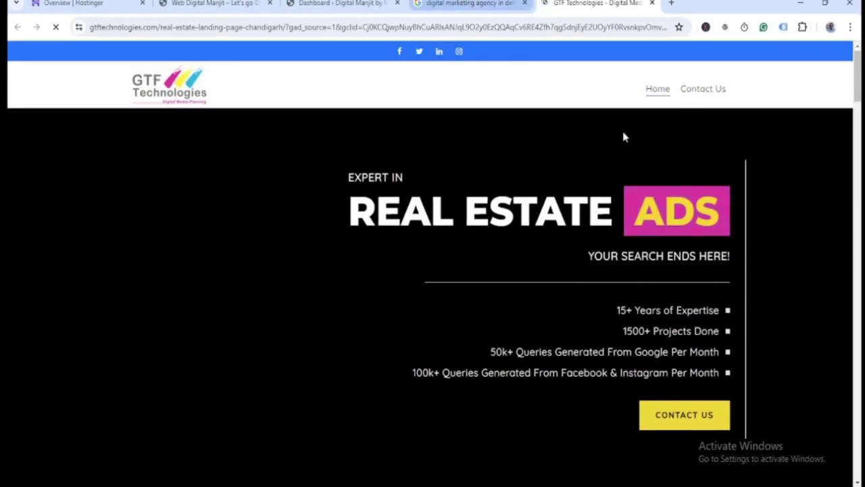
scroll(828, 348, down, 10)
scroll(748, 339, up, 6)
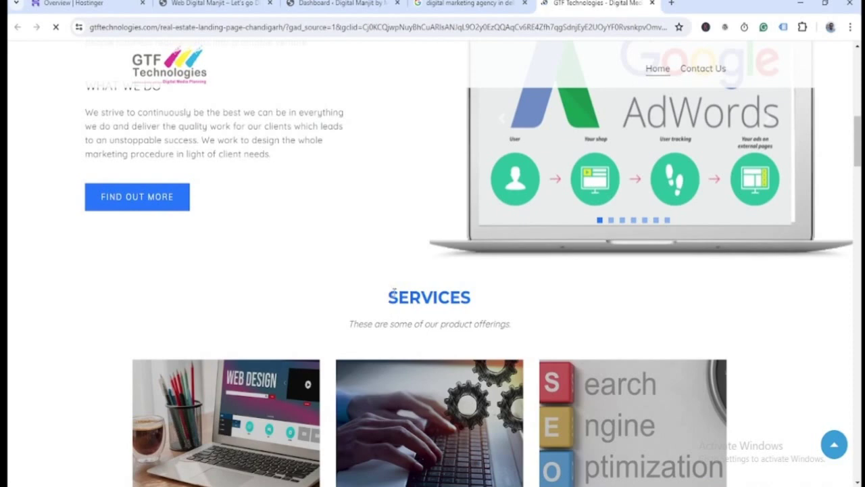
scroll(753, 361, down, 3)
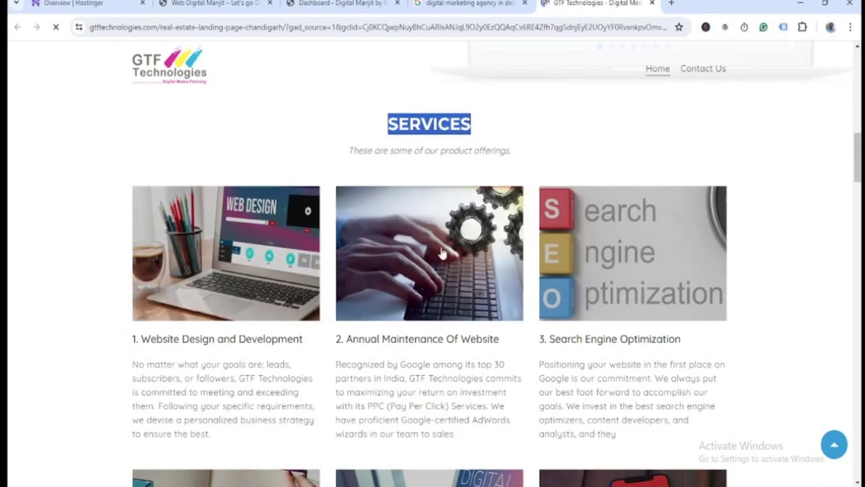
scroll(742, 336, down, 4)
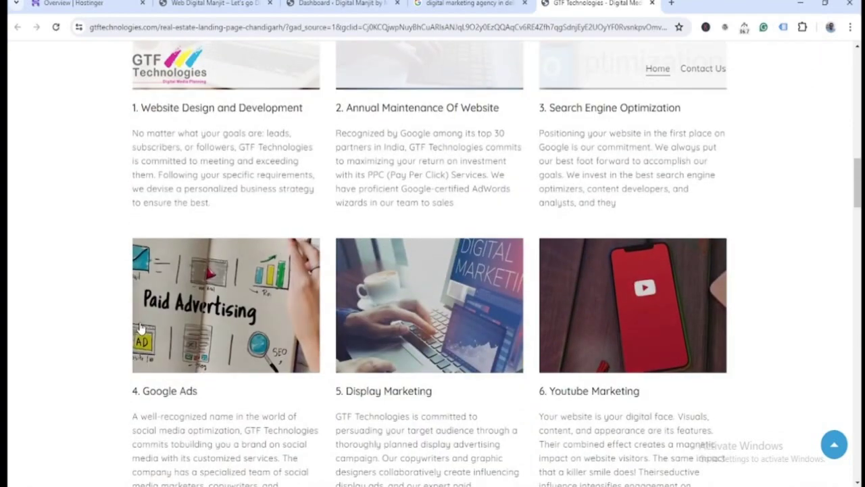
scroll(849, 322, down, 3)
scroll(850, 317, down, 2)
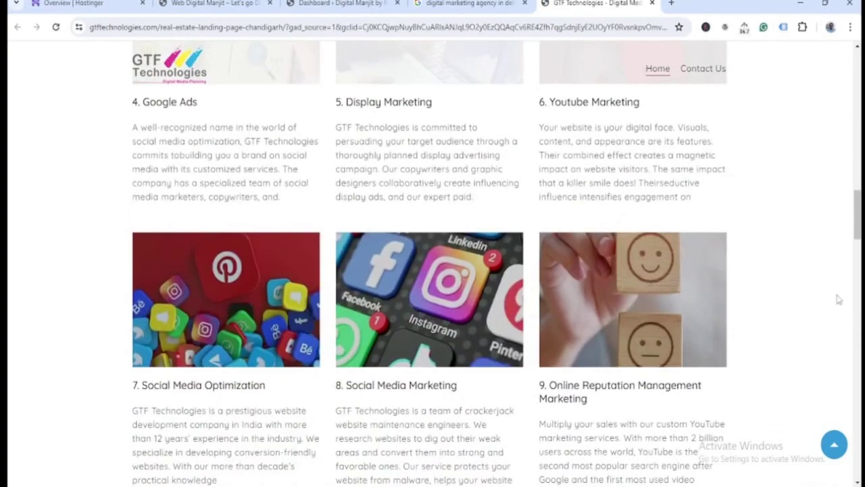
- Open Mahira Digital, digiDZN and Webiance websites in new tabs from the results, then view Mahira Digital
click(470, 4)
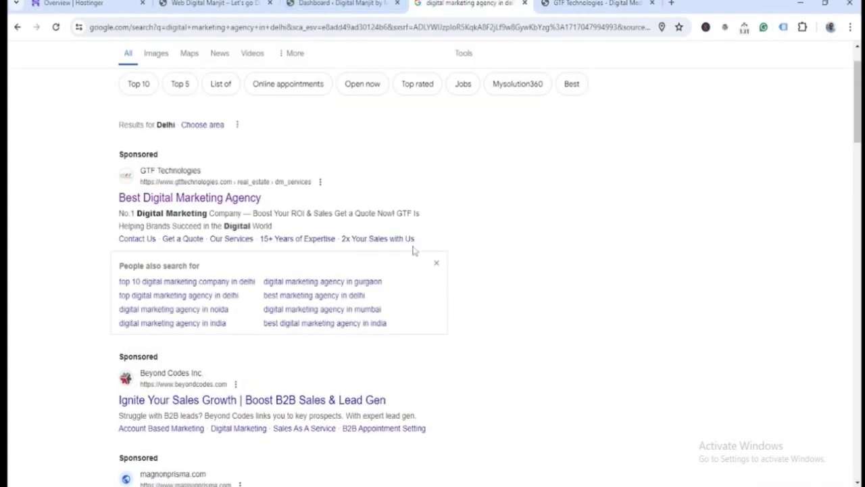
scroll(506, 251, down, 7)
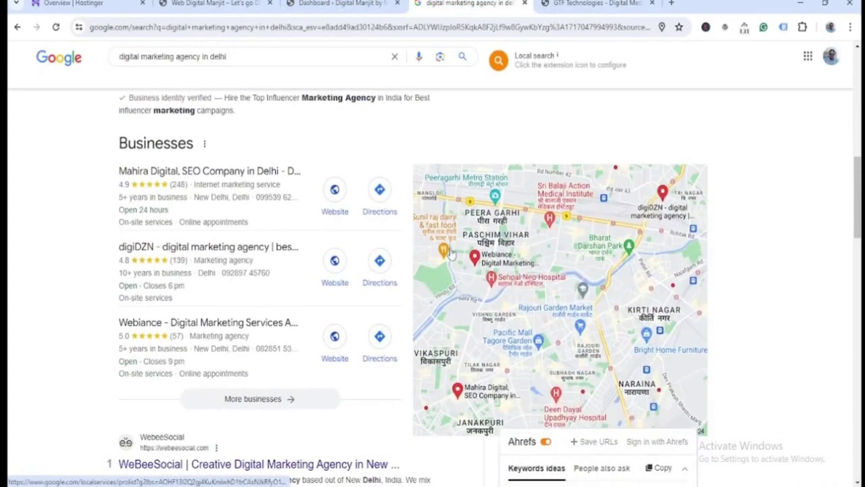
mouse_move(173, 208)
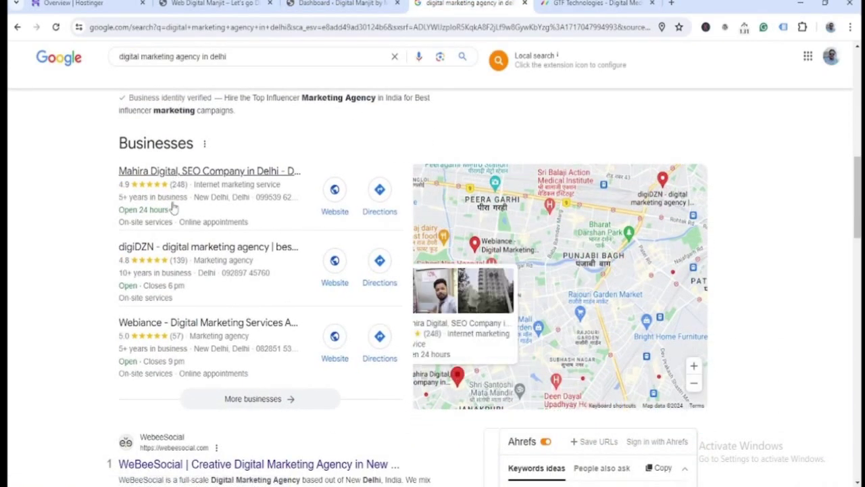
right_click(336, 196)
click(373, 202)
right_click(335, 262)
click(370, 274)
right_click(335, 338)
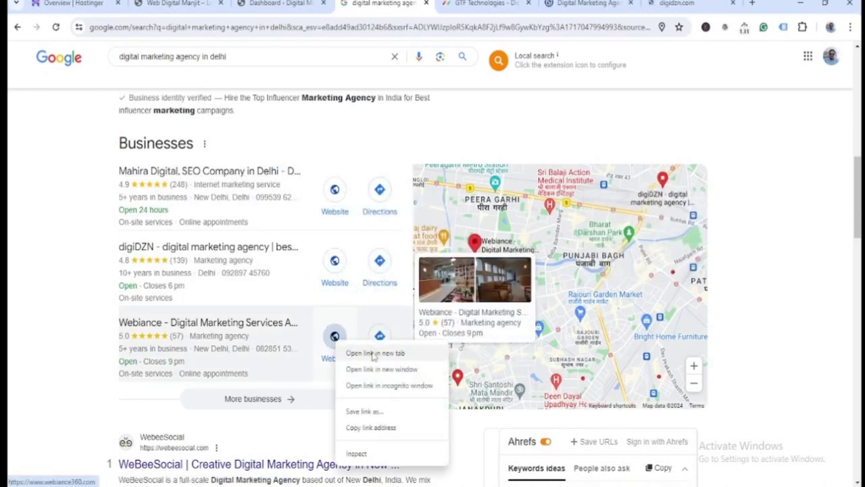
click(375, 353)
click(518, 3)
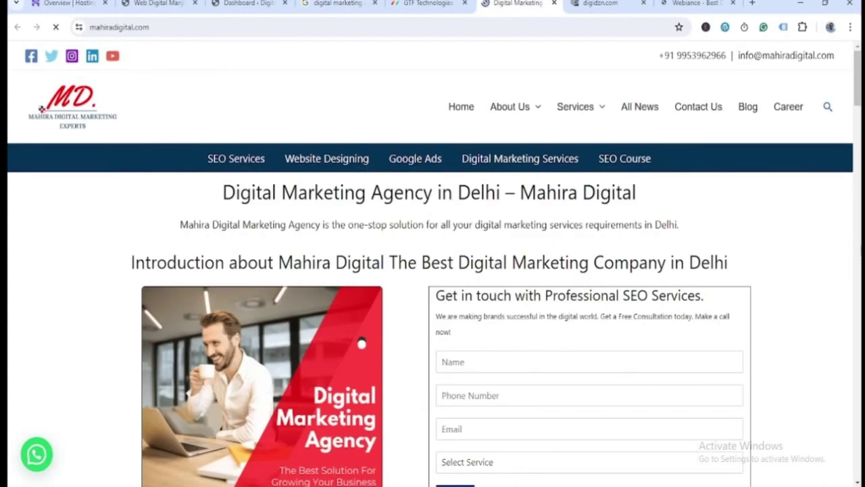
- Scroll down the Mahira Digital homepage and back to the top, then switch to digiDZN
scroll(859, 251, down, 15)
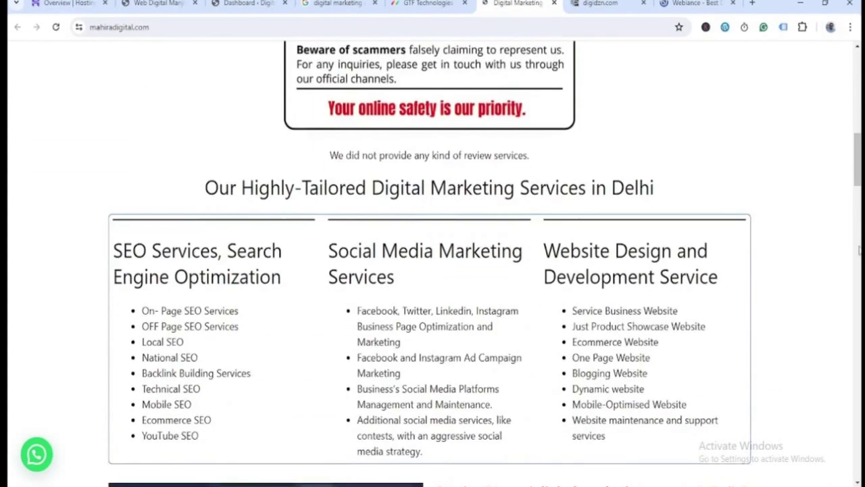
scroll(859, 251, down, 13)
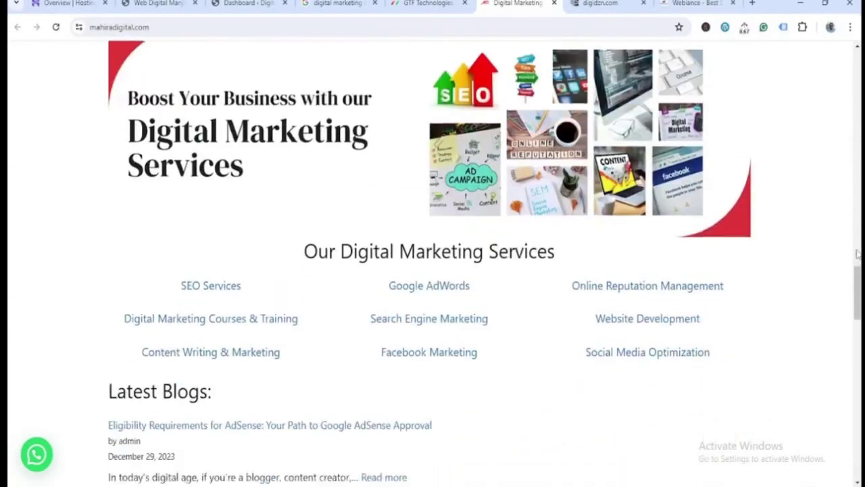
scroll(857, 253, down, 12)
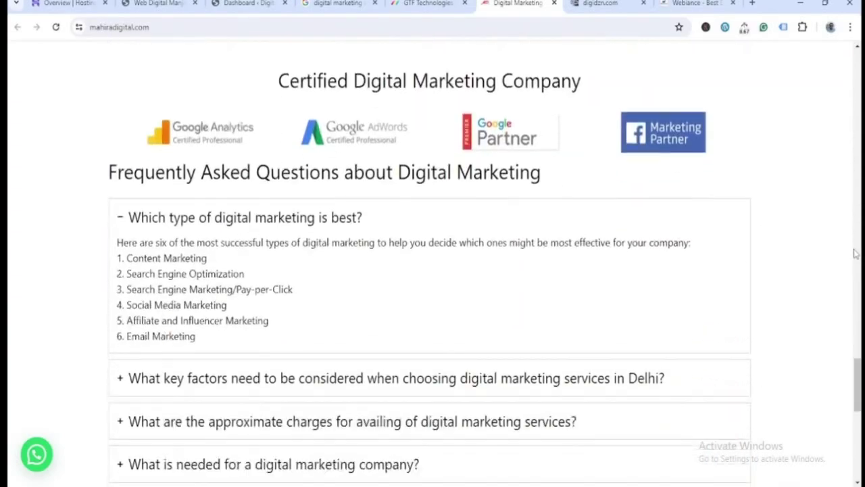
scroll(855, 253, down, 5)
scroll(854, 254, up, 10)
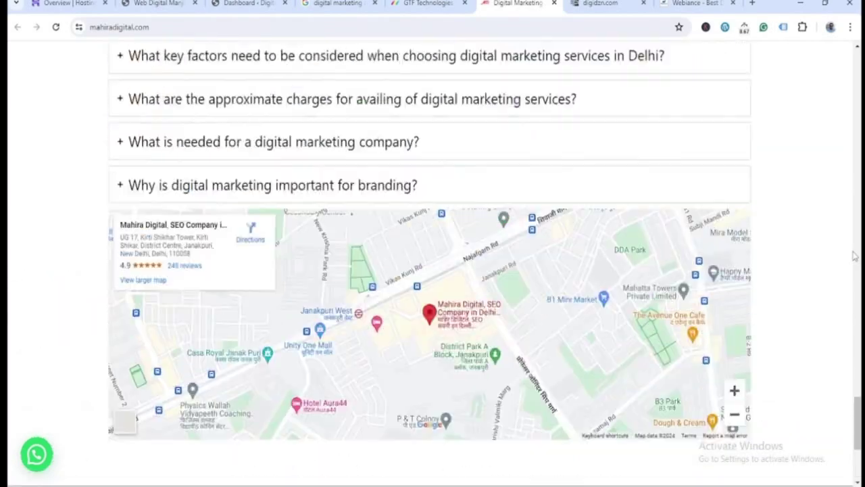
scroll(854, 254, up, 15)
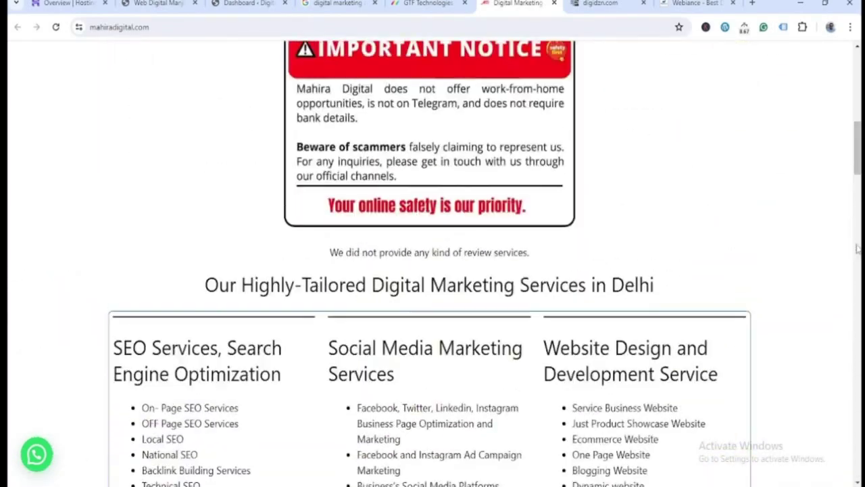
scroll(858, 249, up, 4)
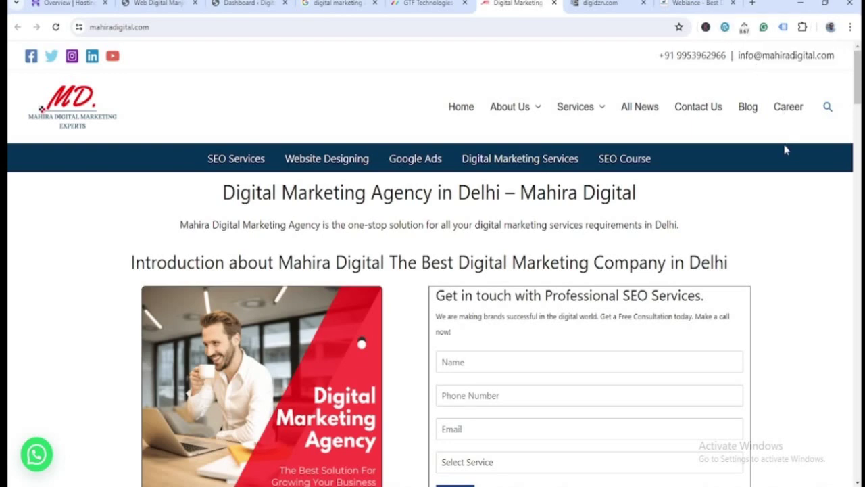
click(607, 3)
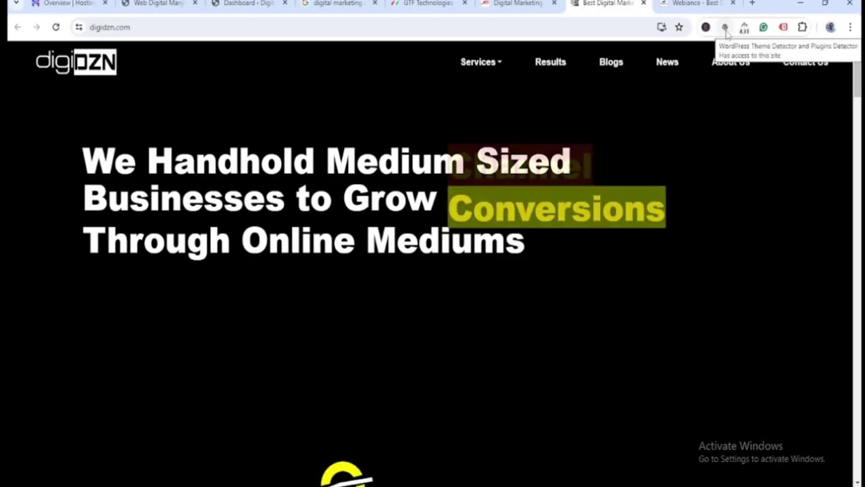
- Scroll the digiDZN homepage down to its footer, then switch to the Webiance site
scroll(823, 194, down, 6)
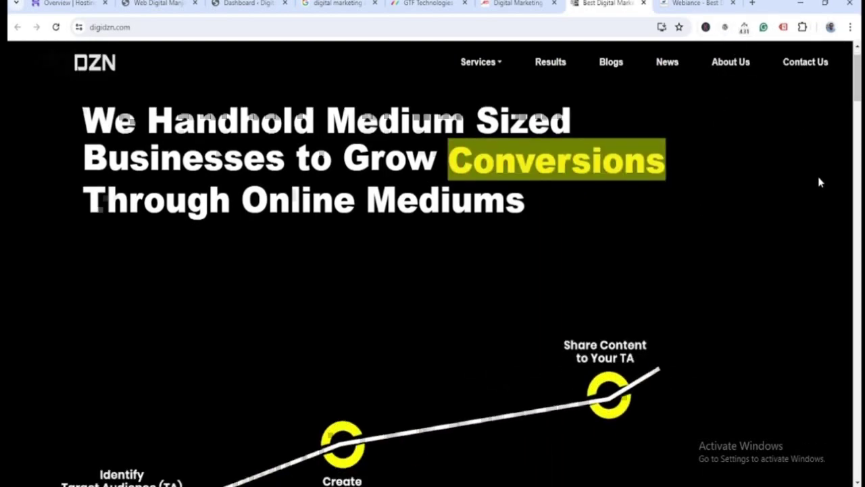
scroll(825, 202, down, 8)
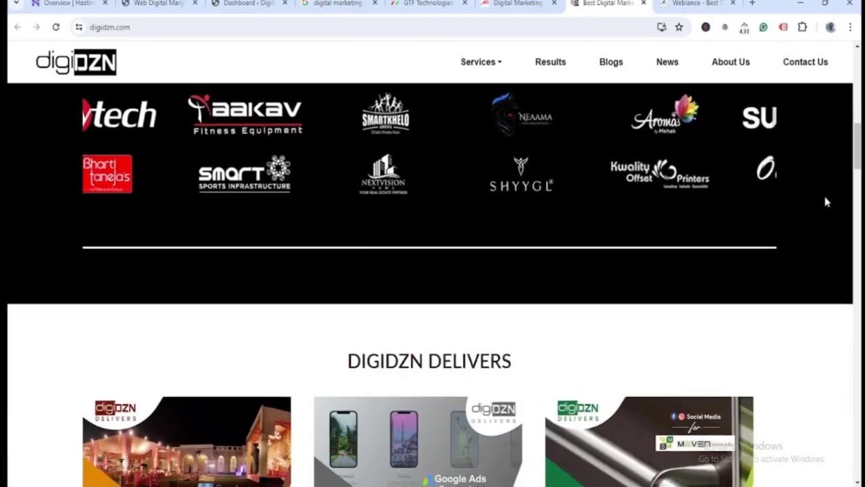
scroll(825, 202, down, 8)
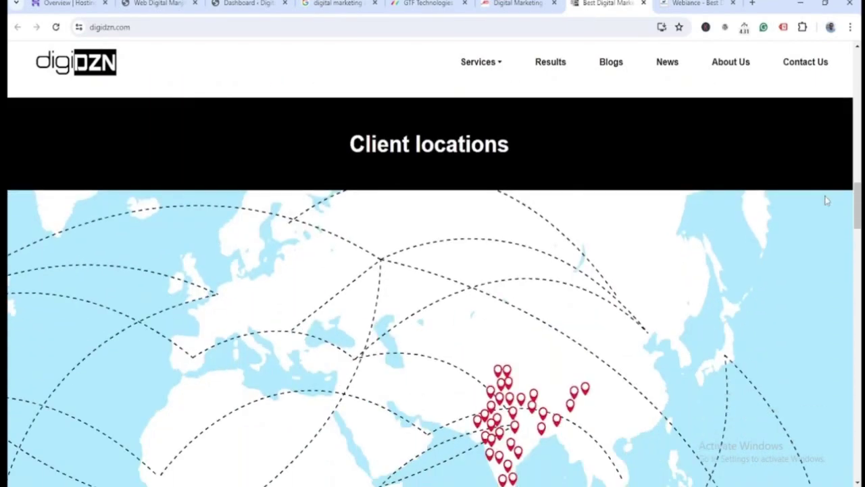
scroll(826, 202, down, 12)
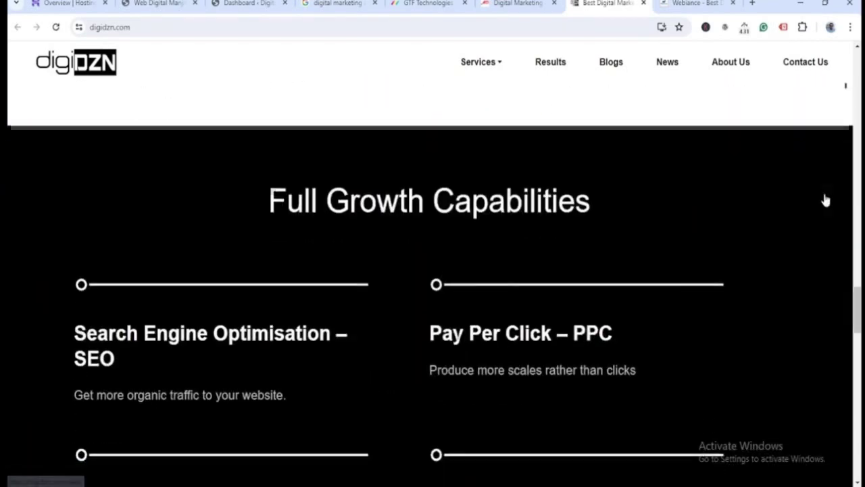
scroll(824, 198, down, 3)
scroll(824, 198, up, 6)
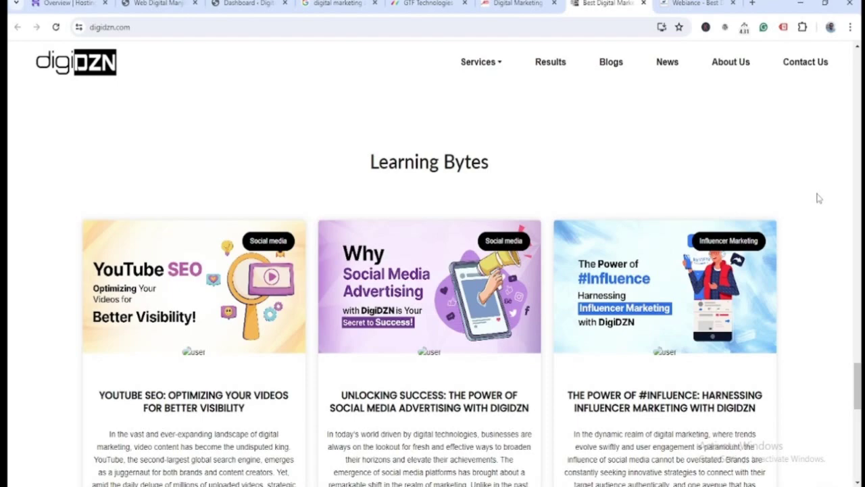
scroll(817, 198, down, 10)
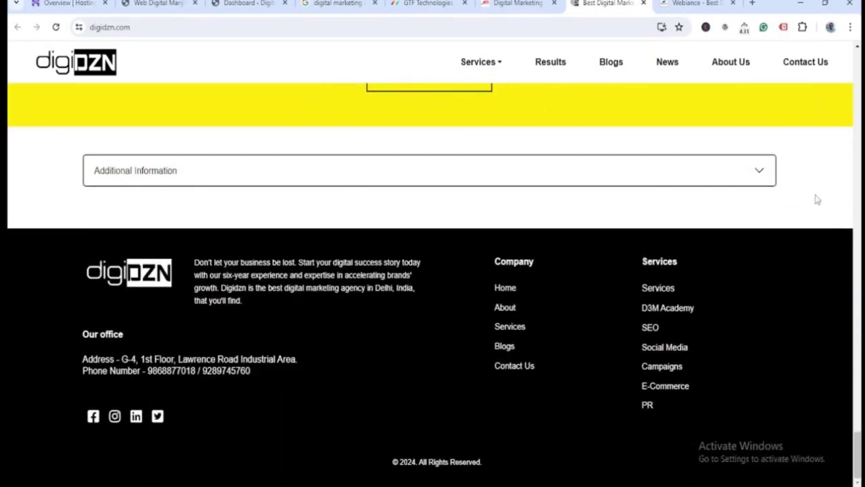
click(696, 4)
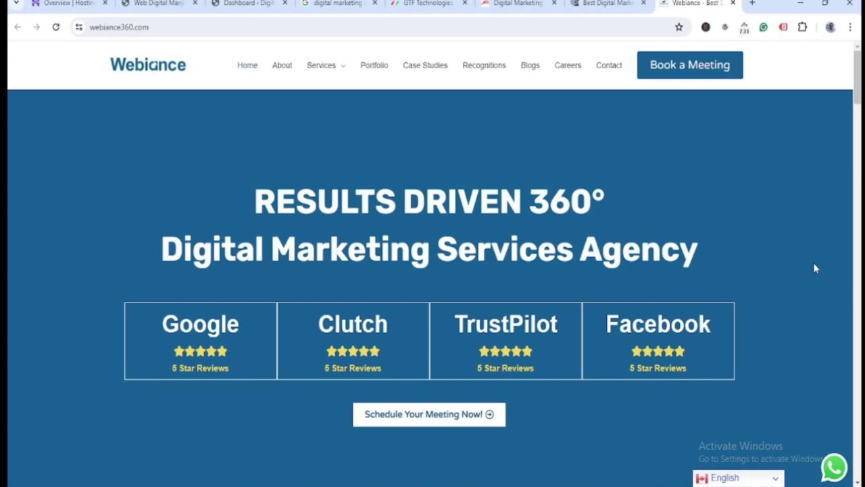
- Scroll through the Webiance home page and back up, then close its tab
scroll(815, 267, down, 5)
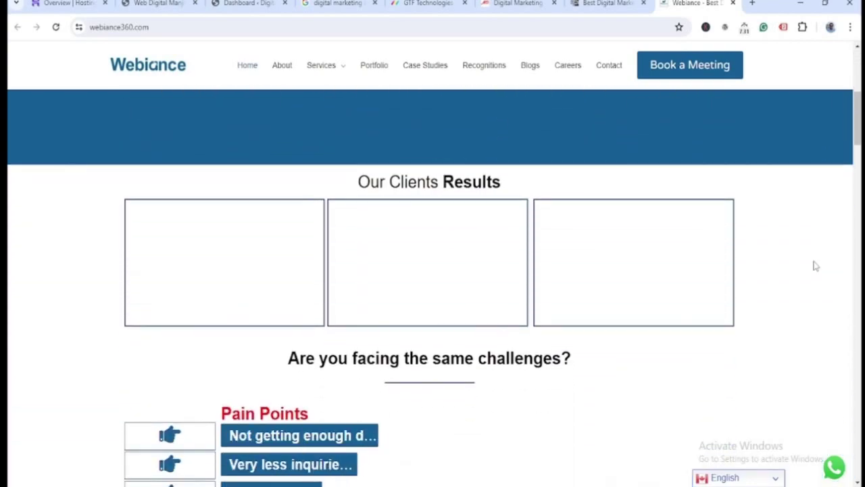
scroll(815, 266, down, 10)
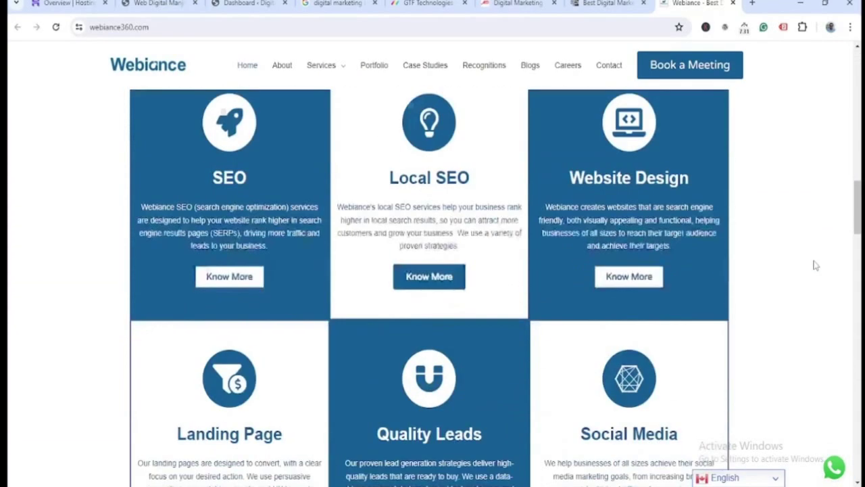
scroll(815, 266, down, 12)
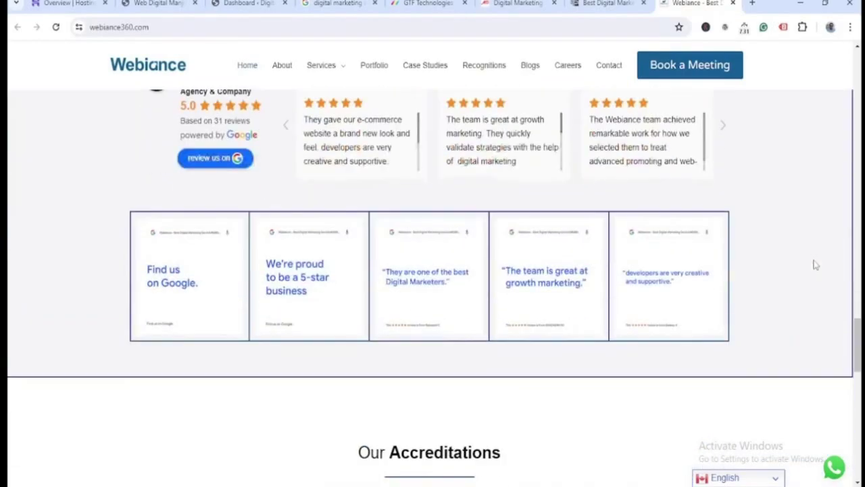
scroll(815, 265, down, 10)
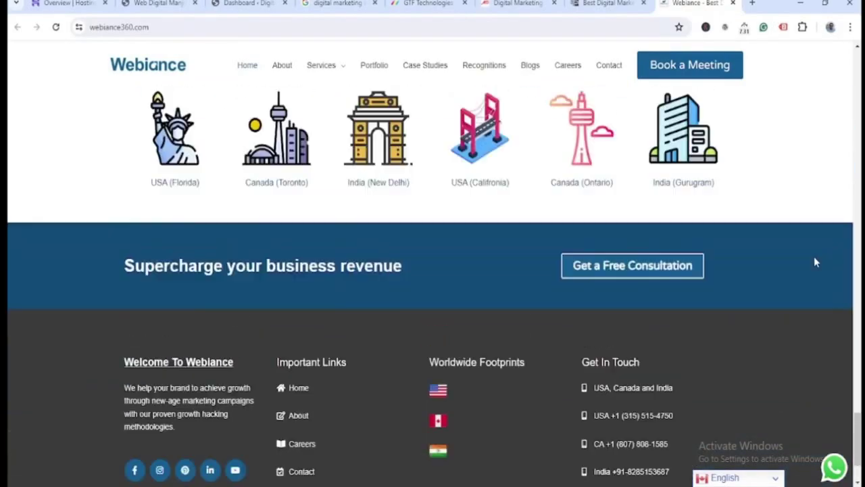
scroll(816, 262, up, 20)
scroll(823, 259, up, 10)
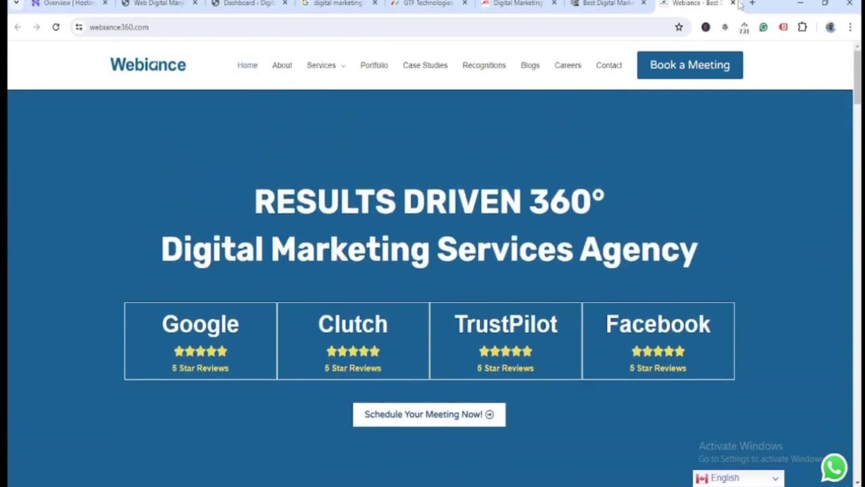
click(734, 4)
- Close the digiDZN and Mahira Digital tabs, then reopen Mahira Digital's site from the search results
click(733, 3)
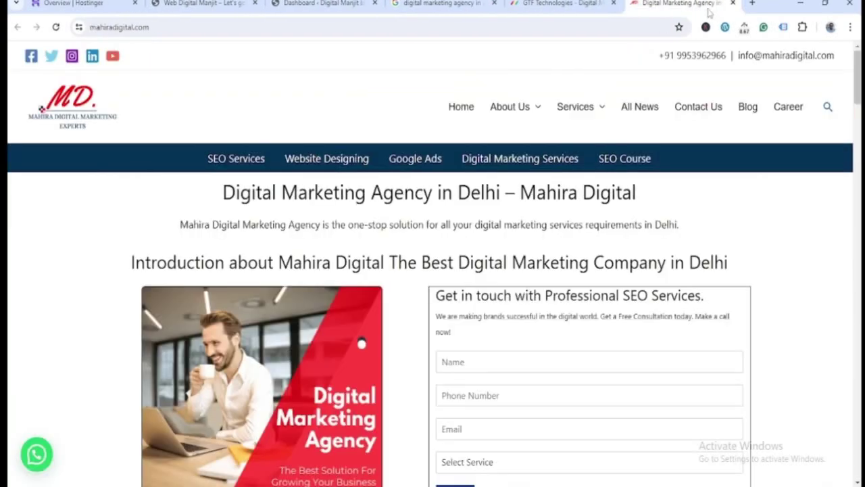
click(734, 4)
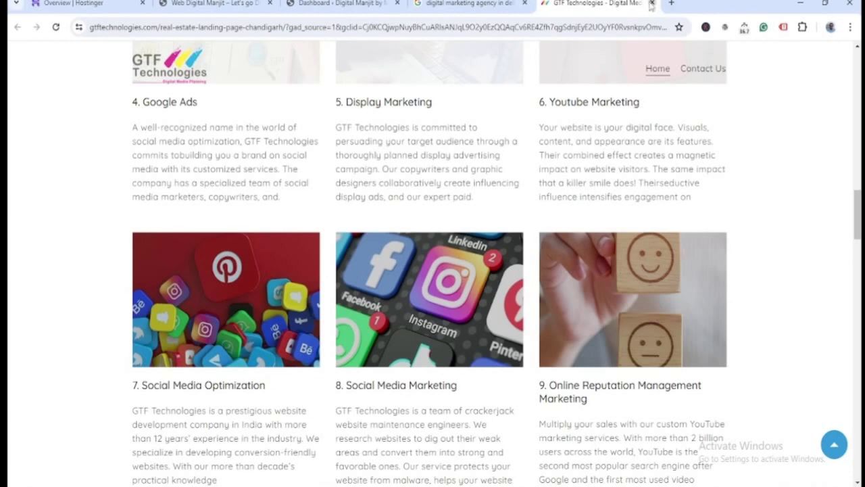
click(473, 3)
right_click(335, 190)
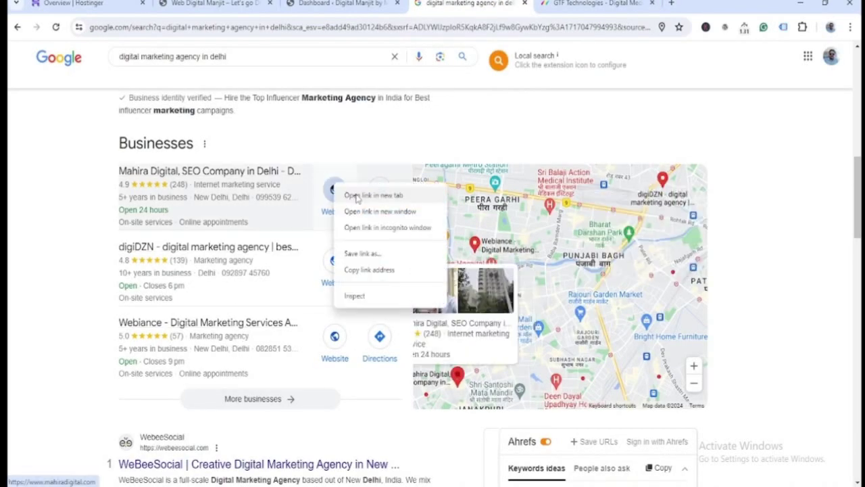
click(365, 194)
click(686, 3)
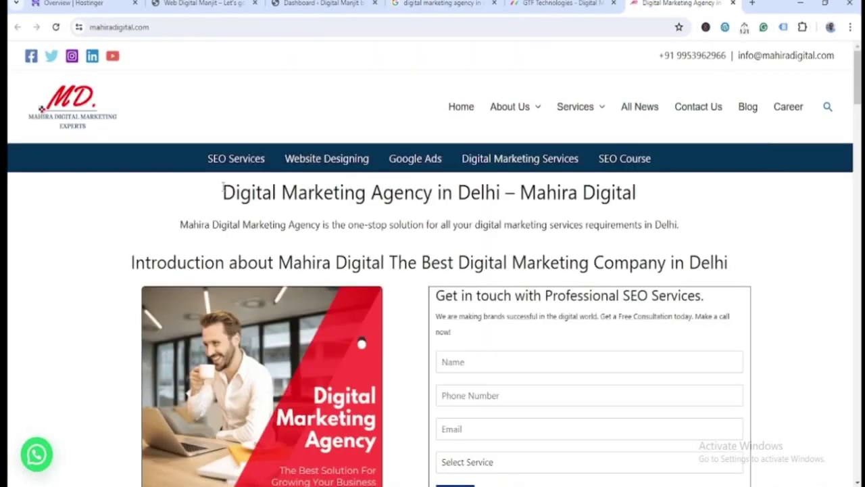
- Browse Mahira Digital's home page and its SEO Services page
scroll(656, 313, down, 10)
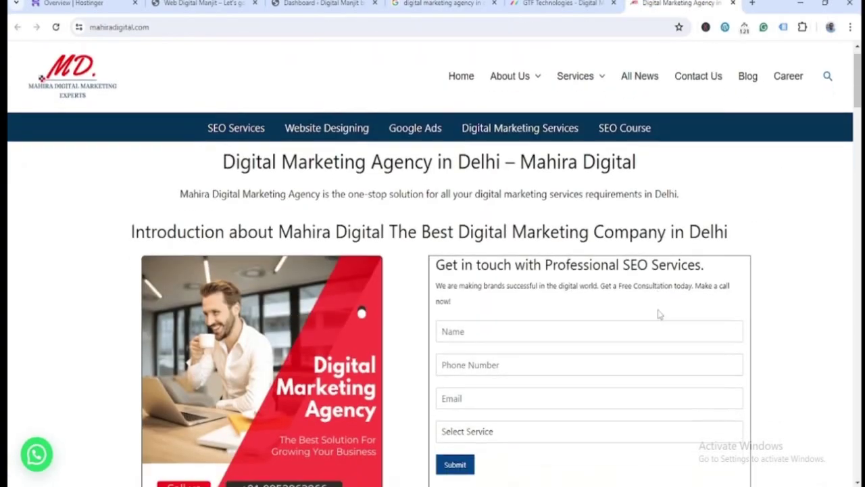
scroll(187, 281, down, 1)
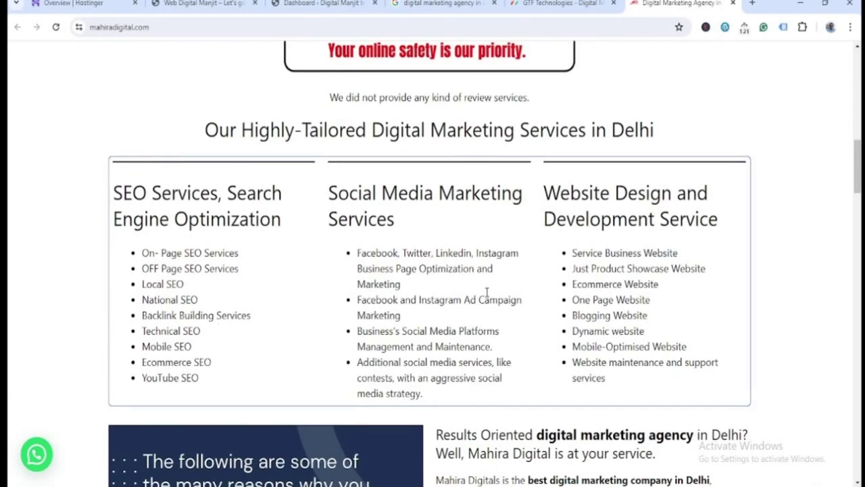
scroll(804, 298, up, 10)
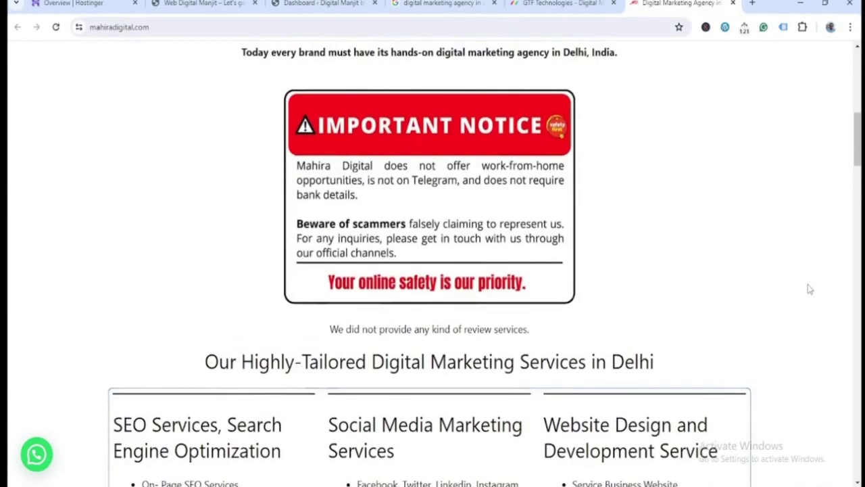
mouse_move(579, 112)
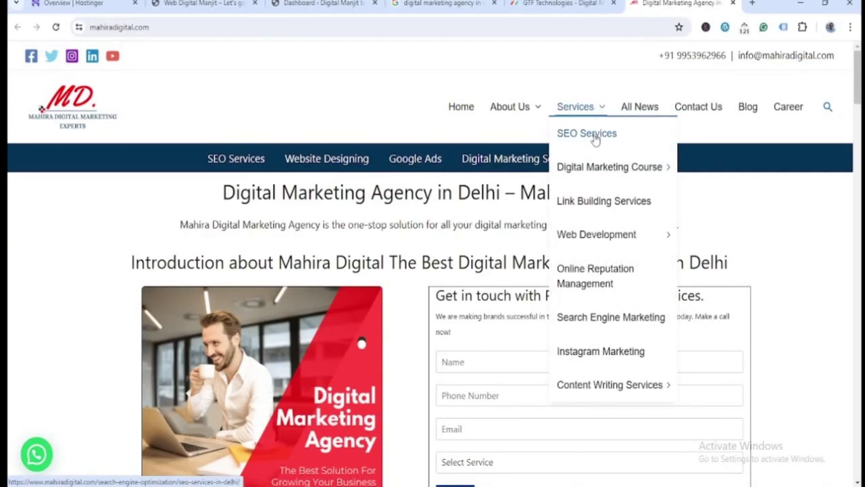
click(593, 135)
scroll(833, 257, down, 6)
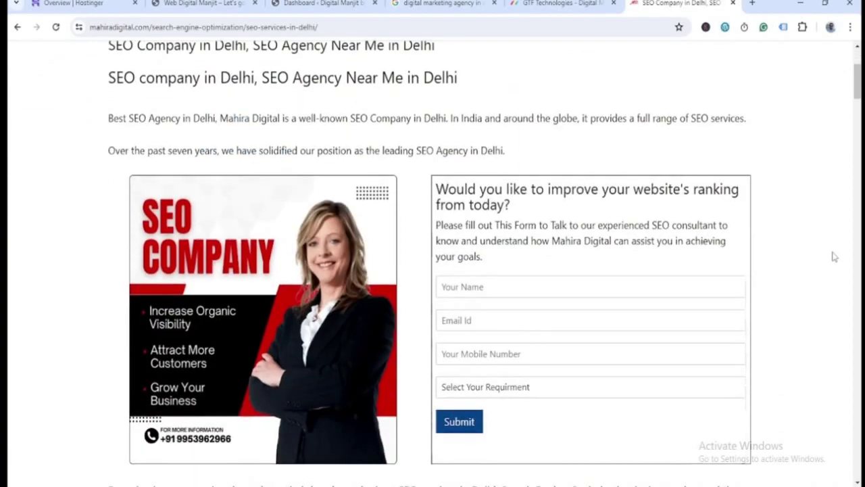
scroll(835, 256, down, 15)
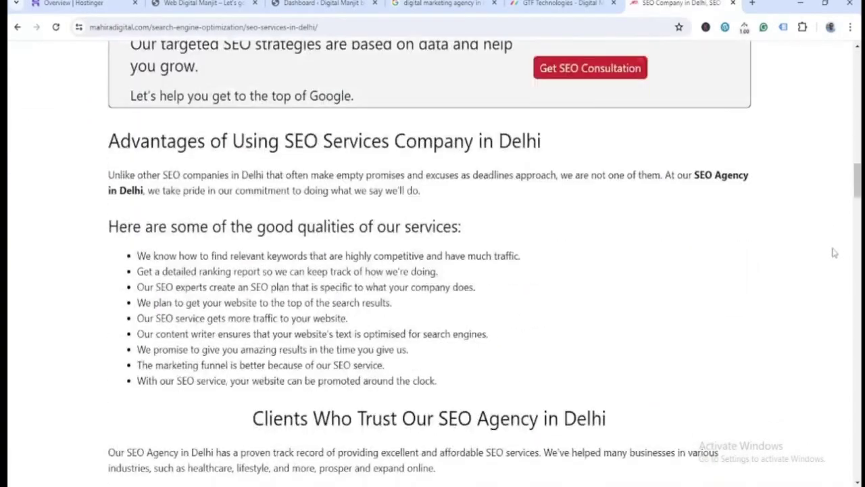
scroll(832, 254, down, 7)
scroll(832, 251, up, 16)
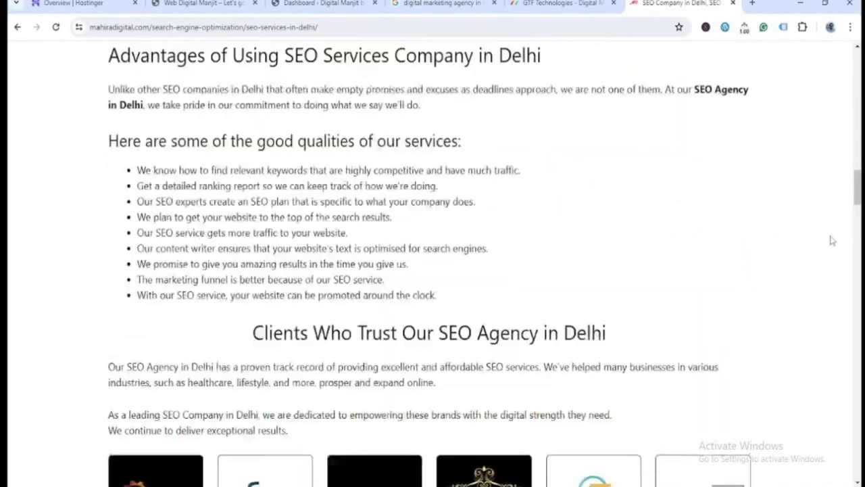
scroll(832, 240, up, 12)
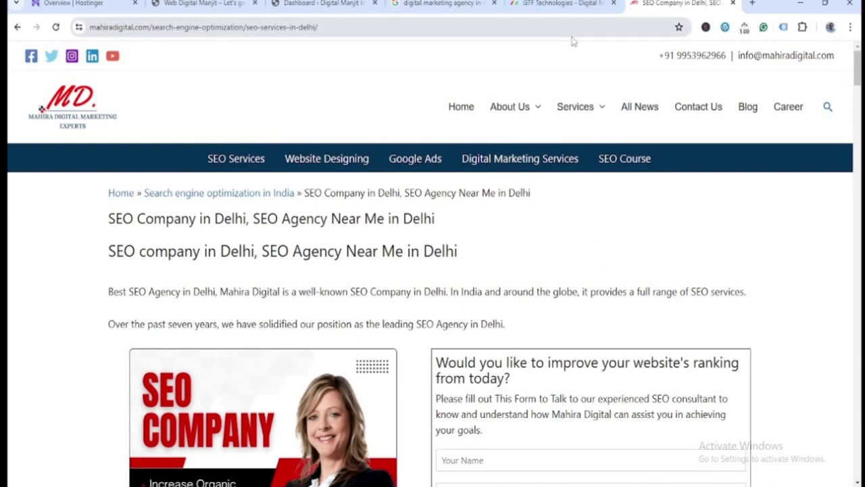
- Close the Google search, GTF Technologies and SEO Company in Delhi tabs
click(450, 3)
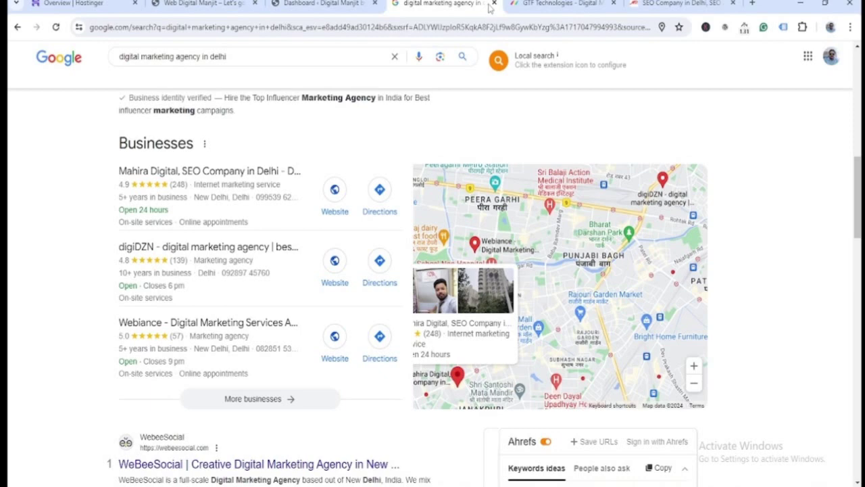
click(494, 4)
click(494, 3)
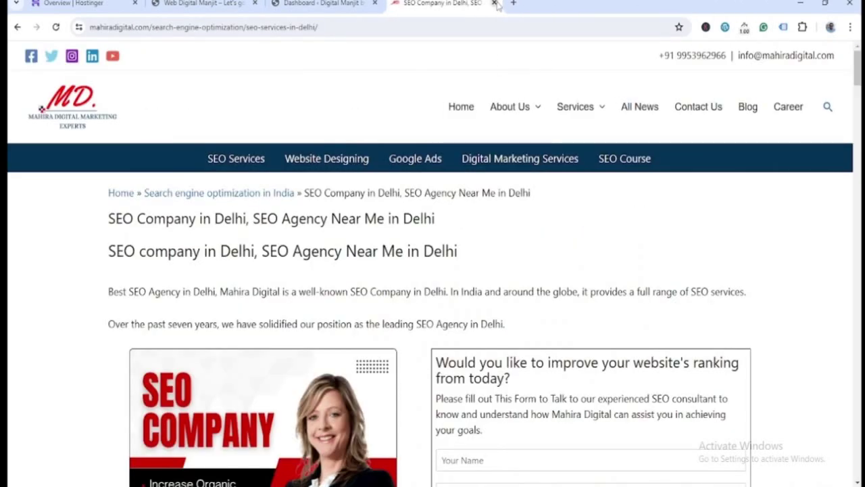
click(494, 3)
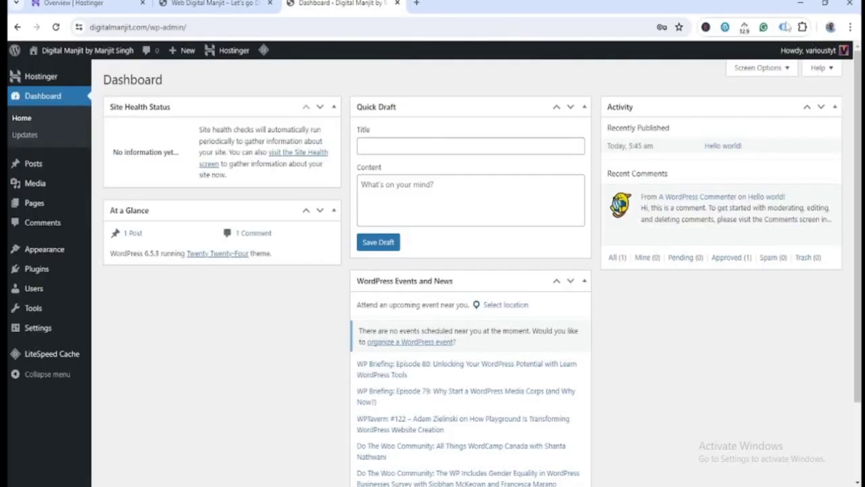
- Minimize Chrome, open Content.docx from the Website Content folder, and select the Home Page line
click(800, 3)
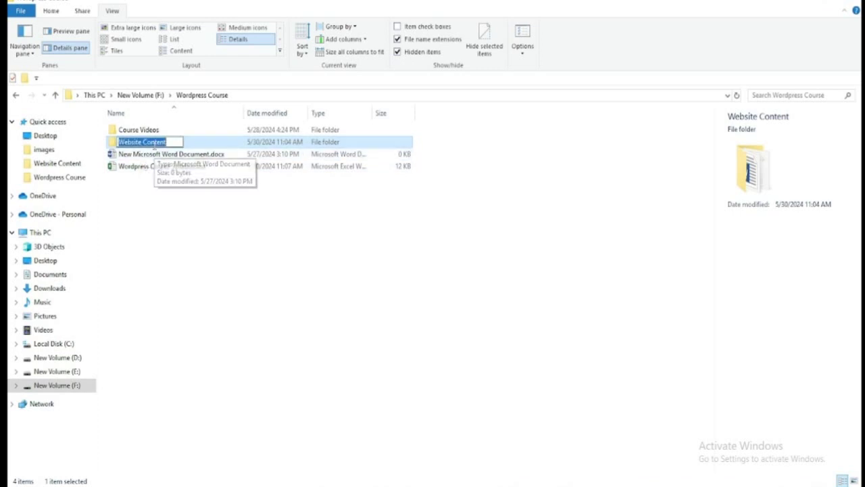
double_click(145, 141)
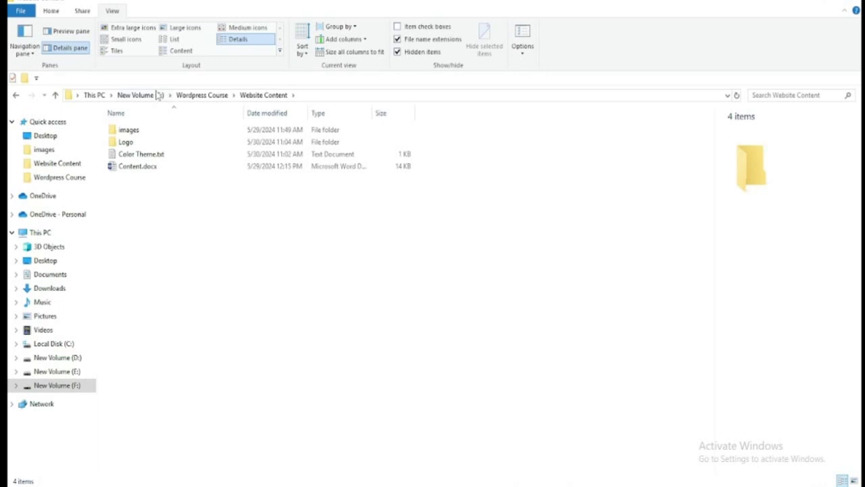
double_click(139, 167)
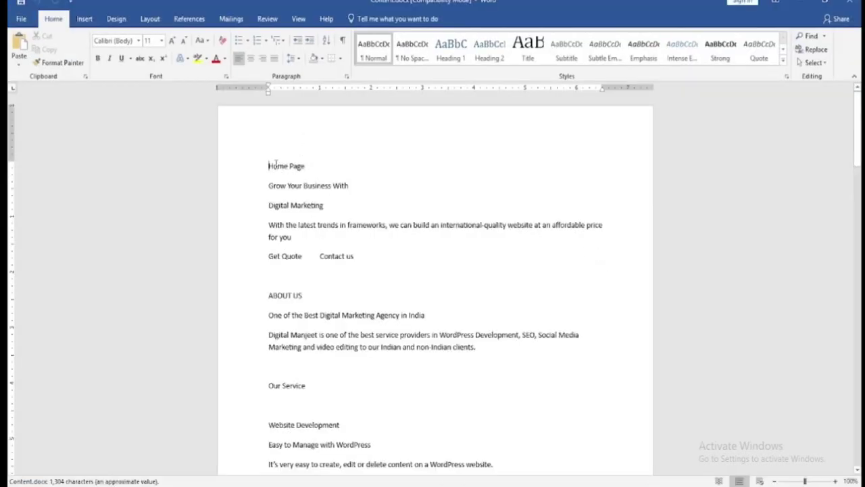
drag(277, 166, 330, 177)
- Skim the Content.docx copy, then open Color Theme.txt showing BG Color #f7f7f7
scroll(321, 330, down, 15)
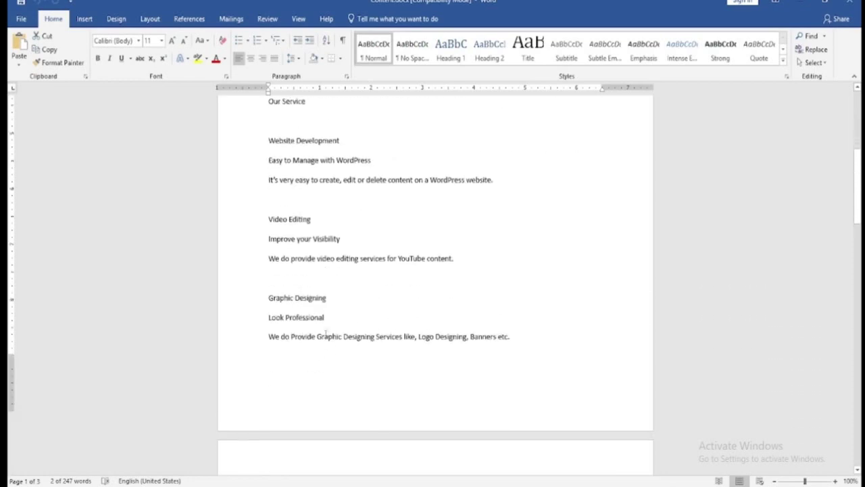
scroll(343, 327, down, 15)
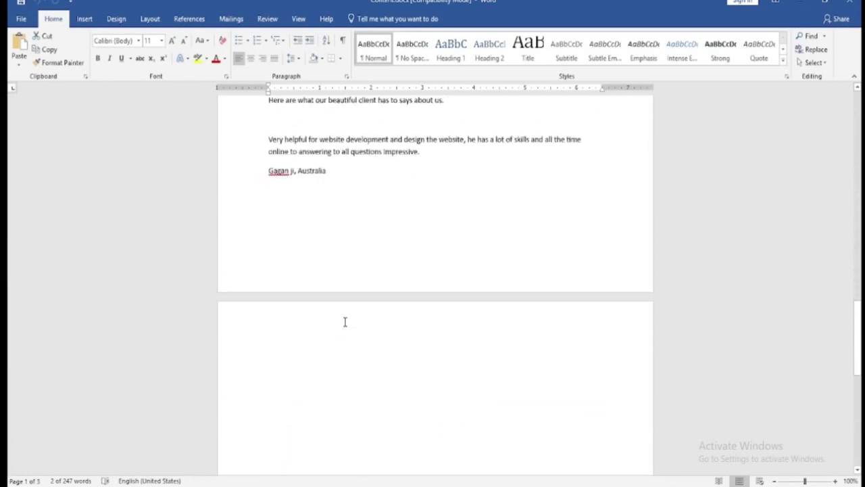
scroll(346, 320, up, 10)
scroll(349, 315, up, 15)
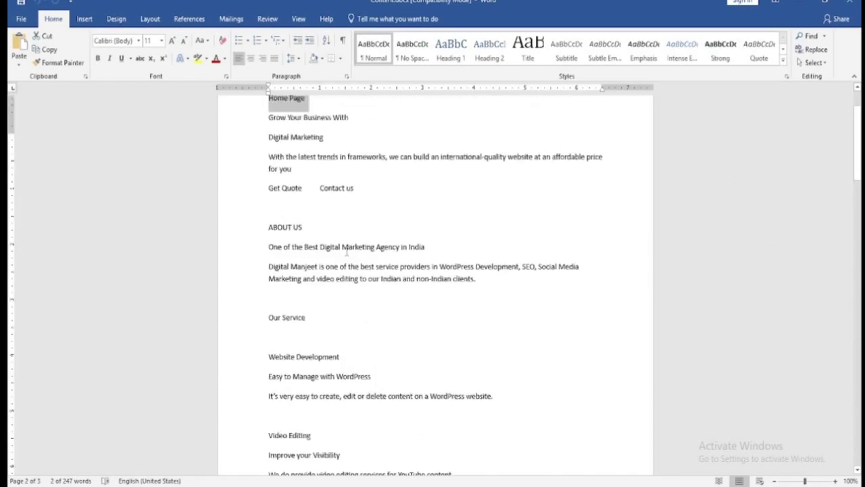
click(800, 3)
double_click(141, 154)
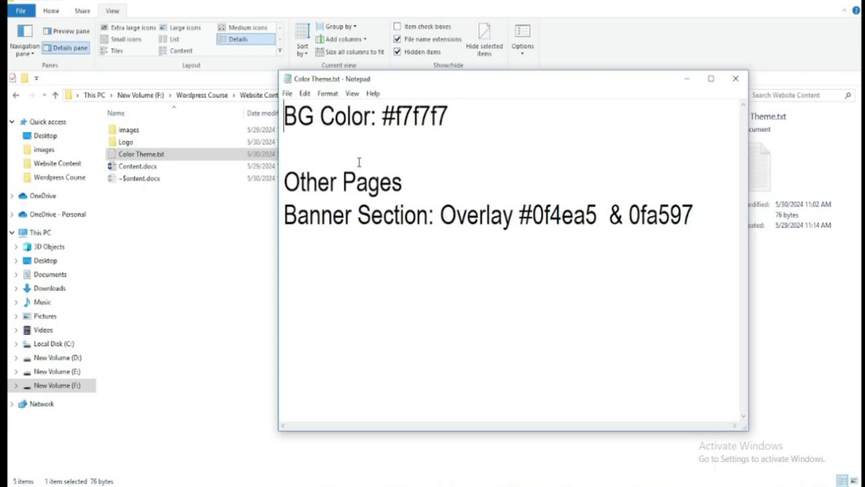
- Open the Logo folder and show its nine logo files as extra large icons
click(687, 78)
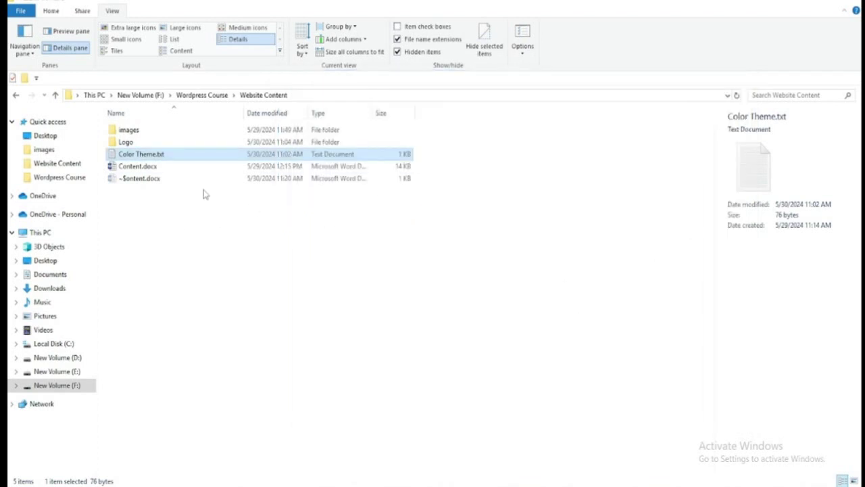
double_click(127, 144)
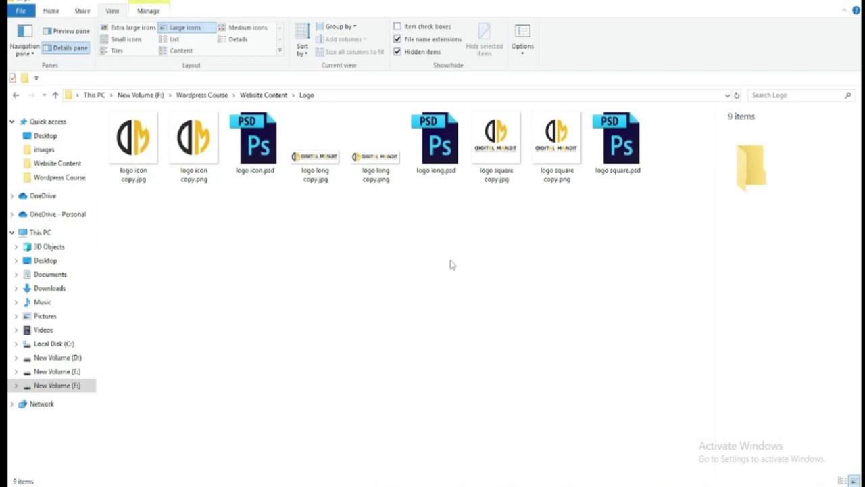
click(133, 28)
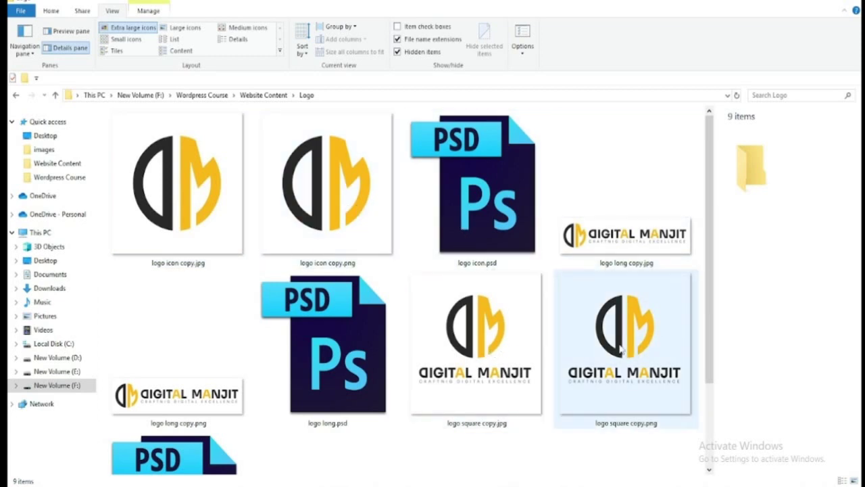
mouse_move(635, 188)
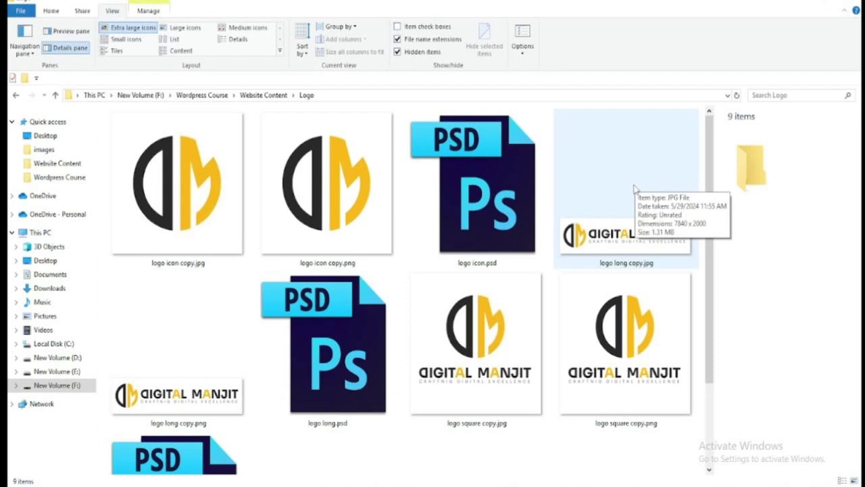
mouse_move(601, 360)
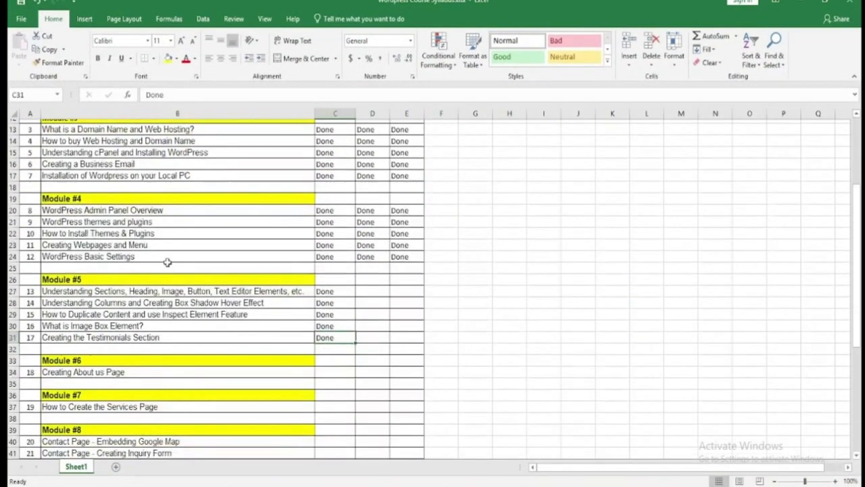
scroll(167, 263, down, 4)
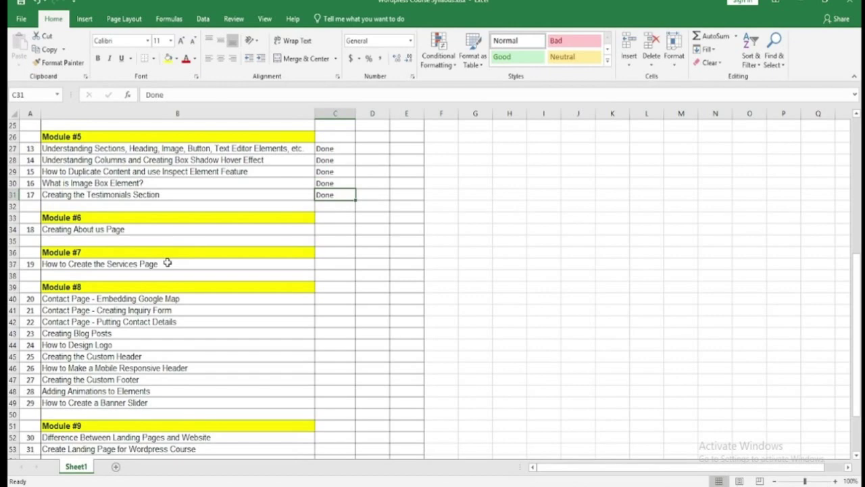
- Enter Done in cells C44 and D44 for the How to Design Logo lesson, then minimize Excel
click(97, 345)
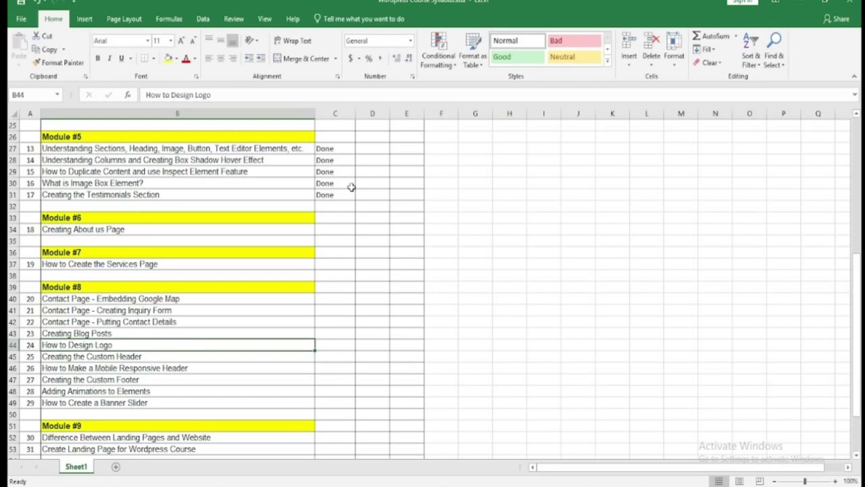
click(329, 346)
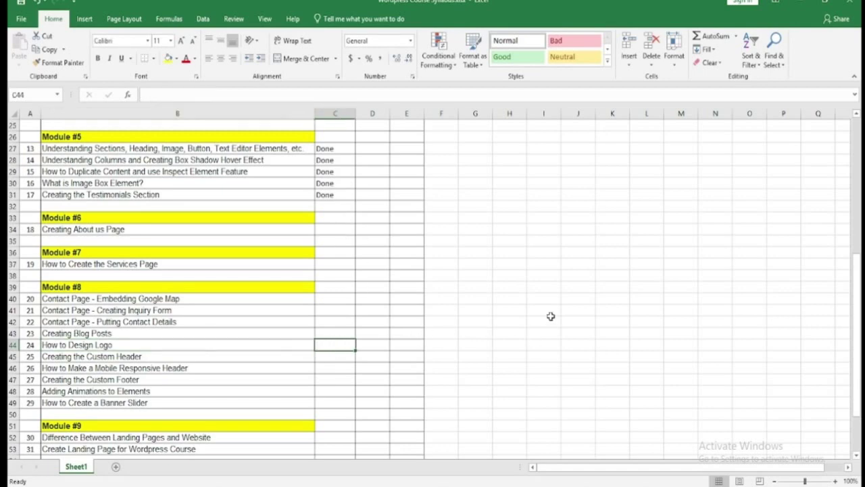
text(Done)
click(550, 316)
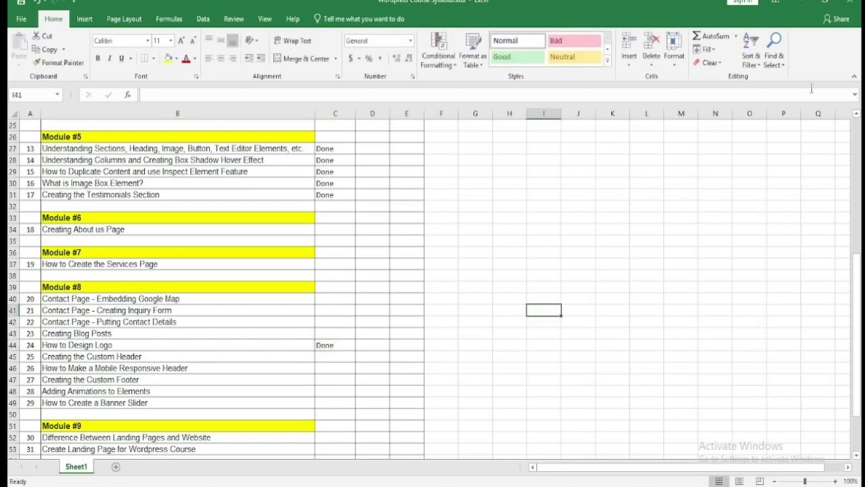
click(379, 347)
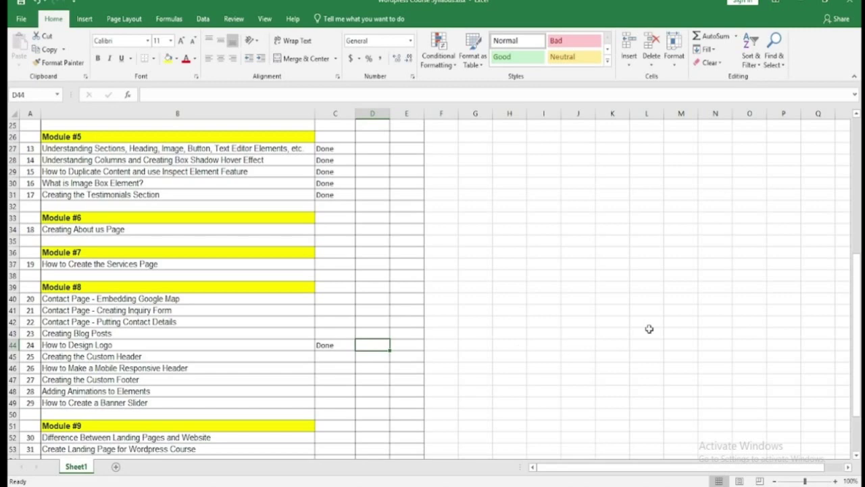
text(Done)
key(Return)
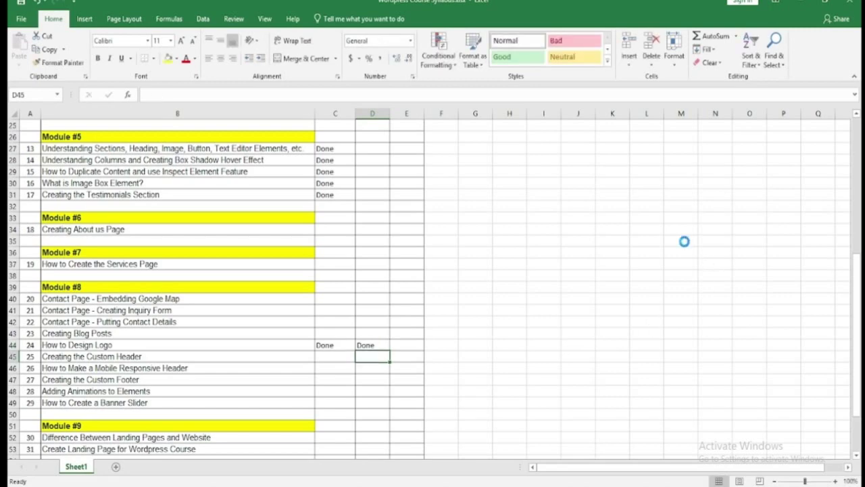
click(801, 5)
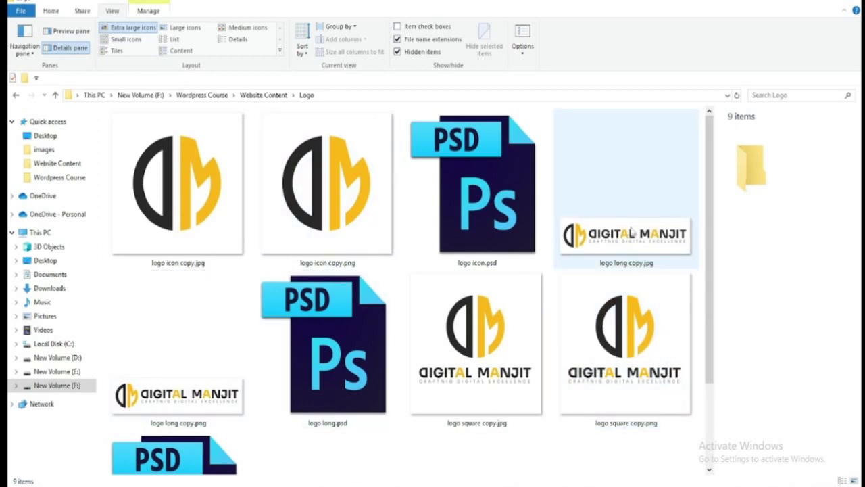
- Inspect logo square copy.jpg and preview logo long copy.jpg at full size
click(464, 338)
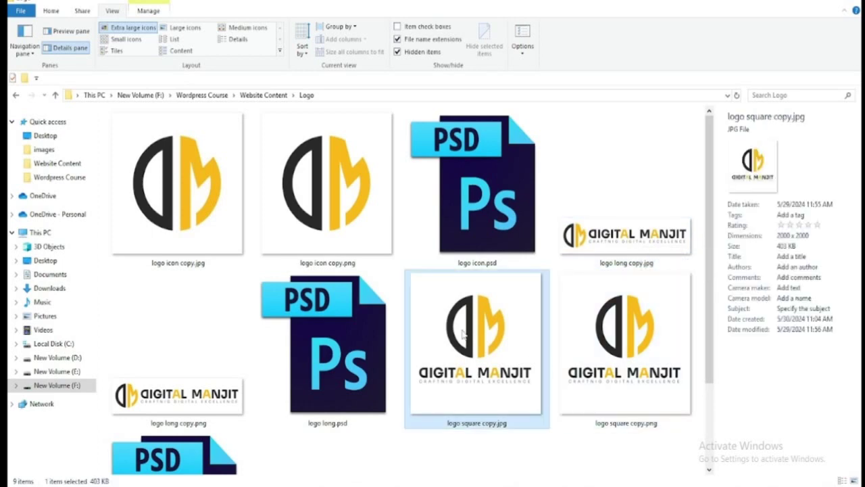
click(624, 245)
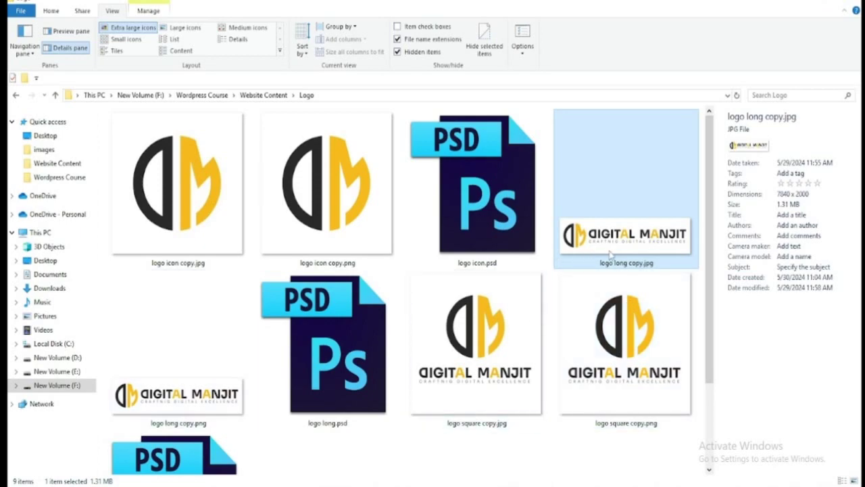
double_click(612, 255)
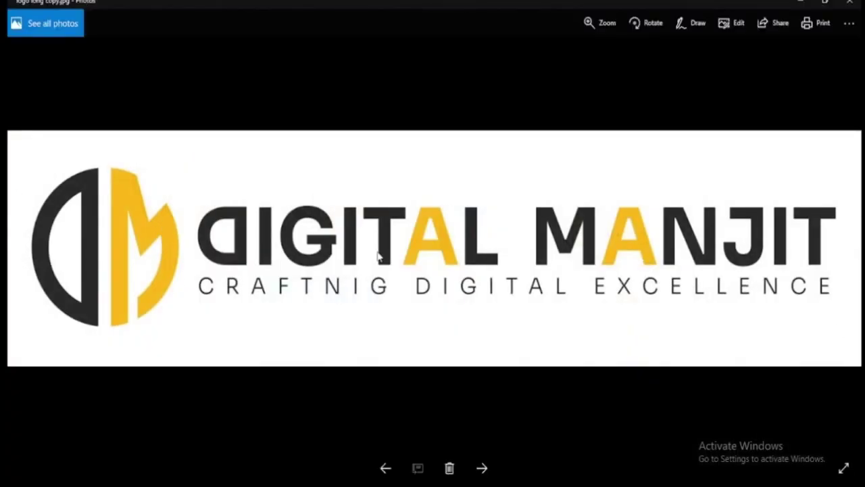
click(849, 3)
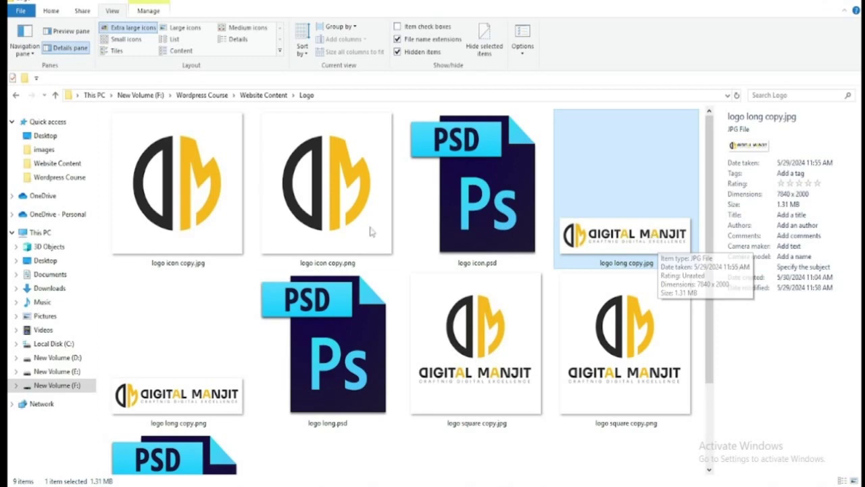
- Look through the images folder under Website Content, then switch to Chrome's WordPress Dashboard
click(269, 96)
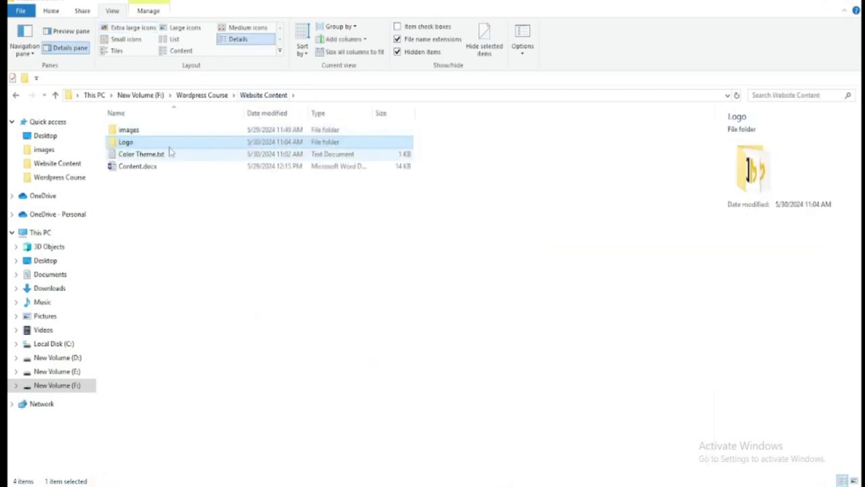
double_click(145, 130)
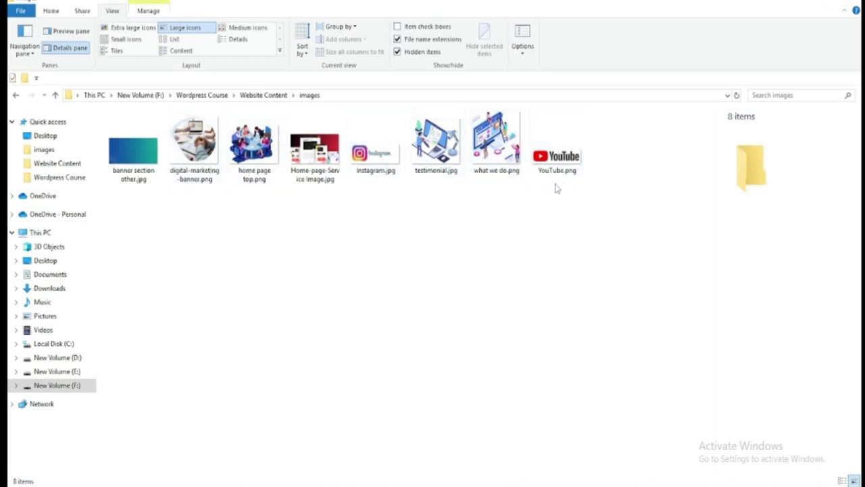
click(257, 96)
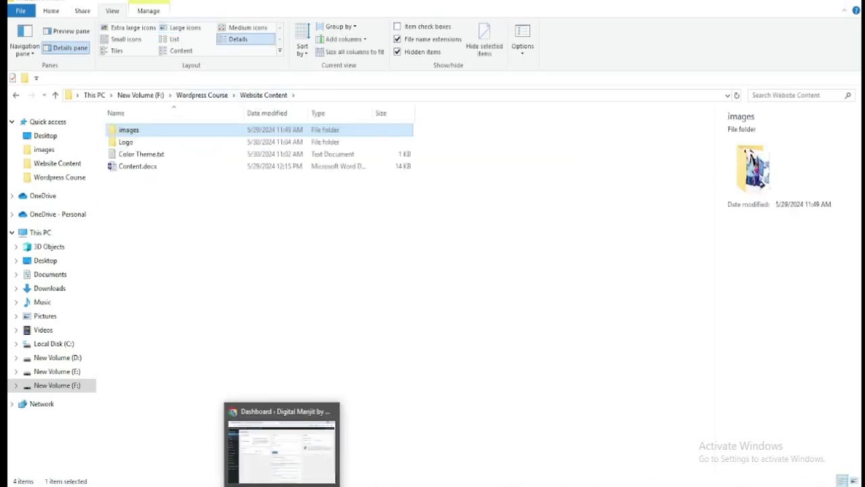
click(275, 442)
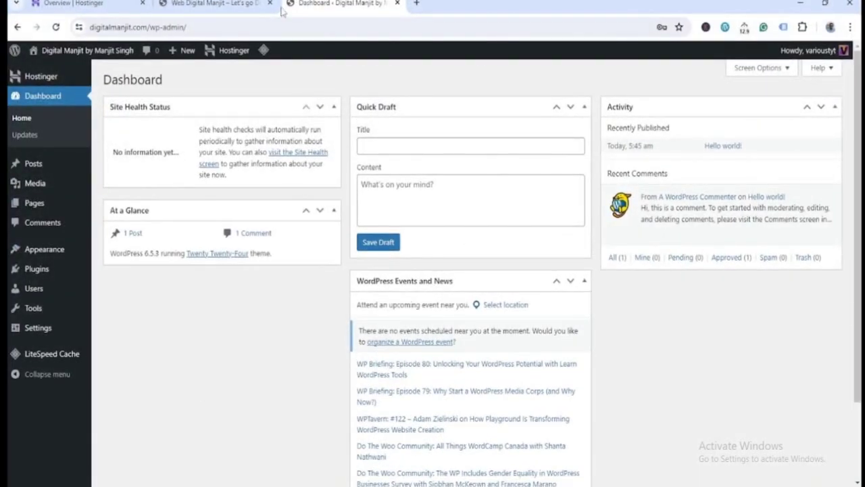
- Delete the Twenty Twenty-Three and Twenty Twenty-Two themes, then open the Add Themes catalogue
mouse_move(82, 252)
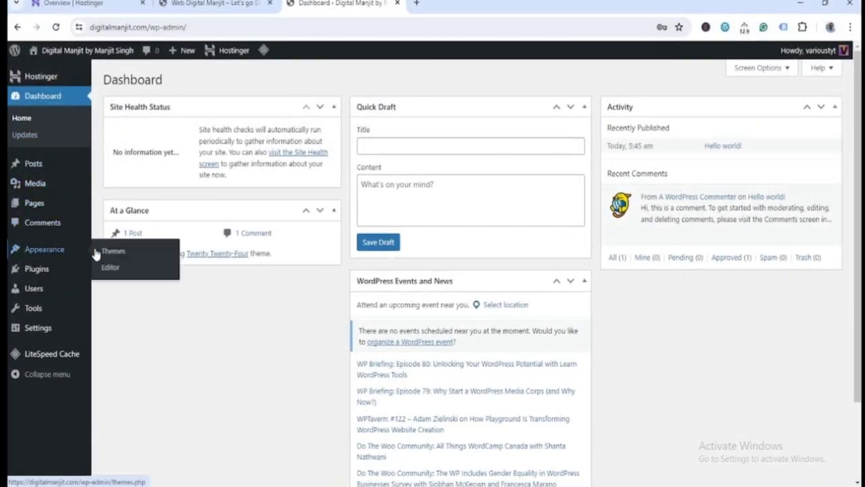
click(112, 250)
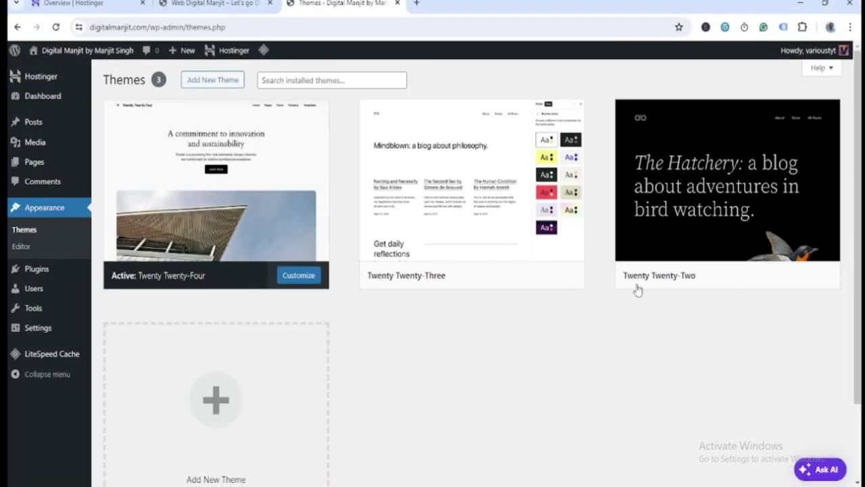
click(506, 227)
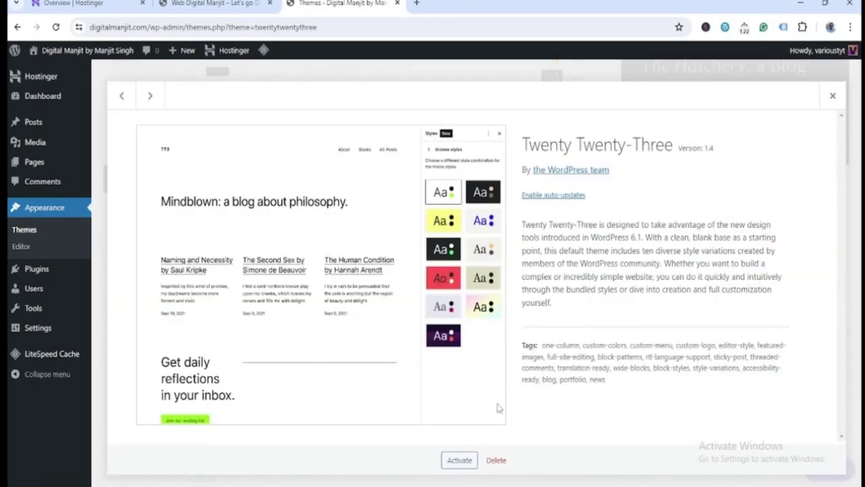
click(497, 460)
click(479, 124)
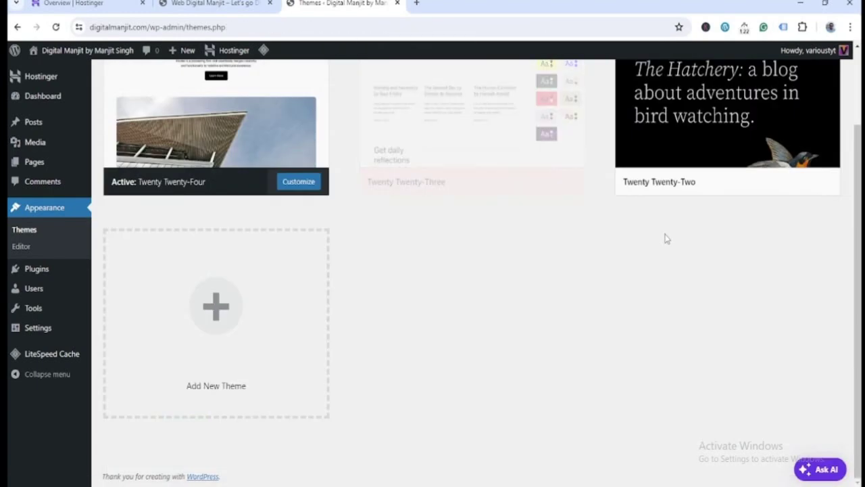
click(554, 250)
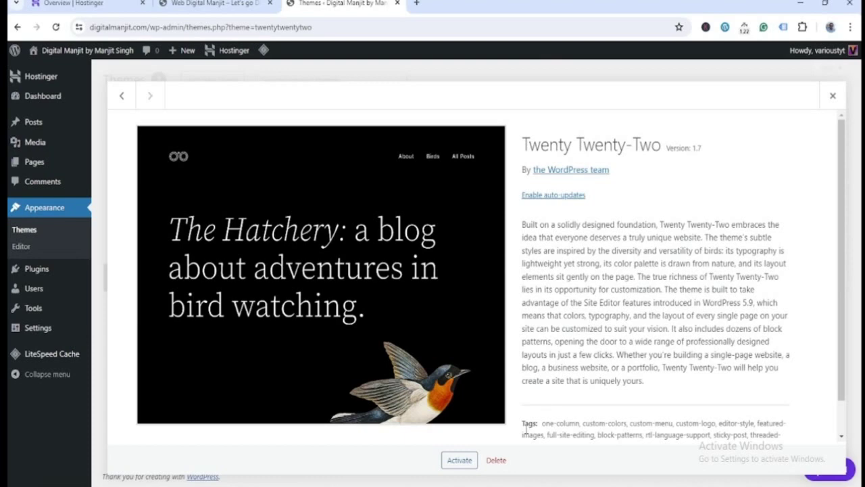
click(496, 460)
click(479, 124)
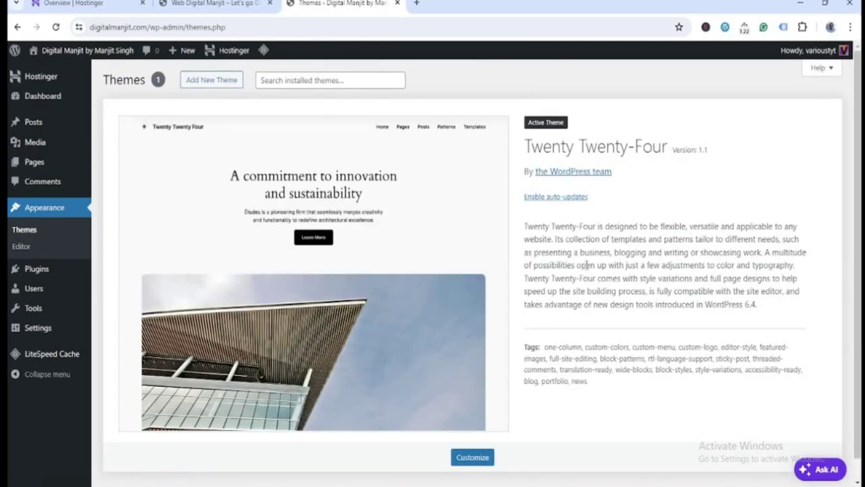
click(210, 84)
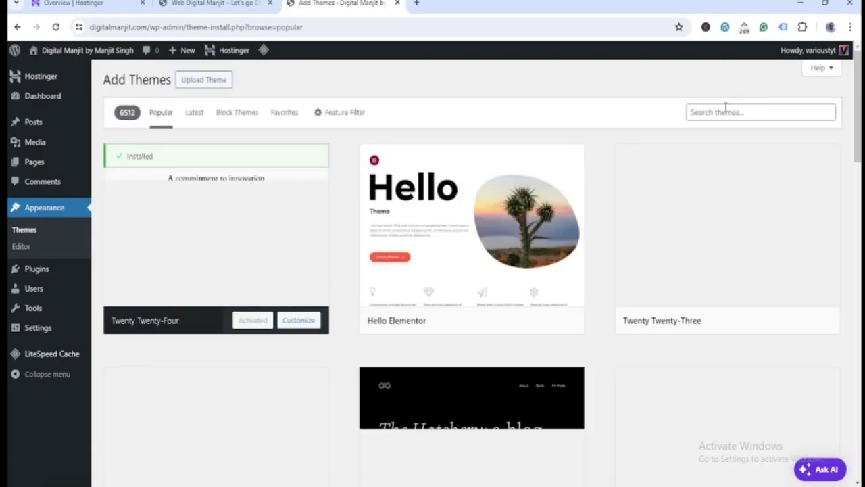
- Install the Astra theme from the Popular list and activate it
scroll(647, 222, down, 3)
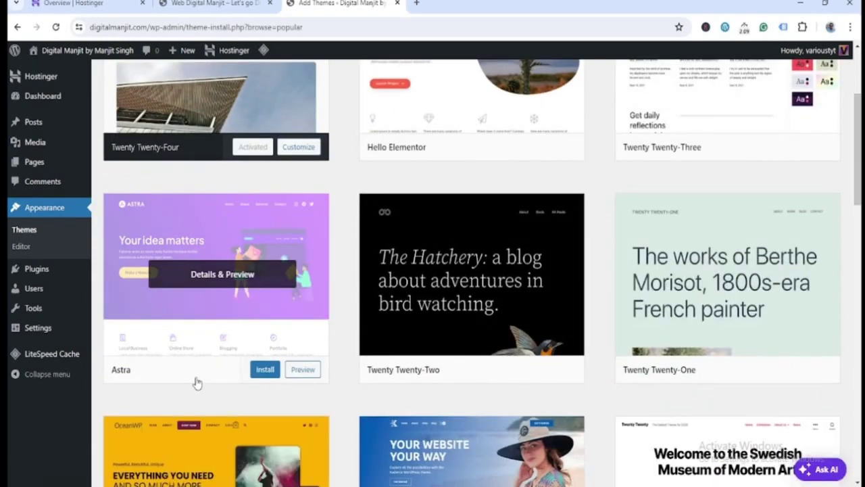
click(265, 370)
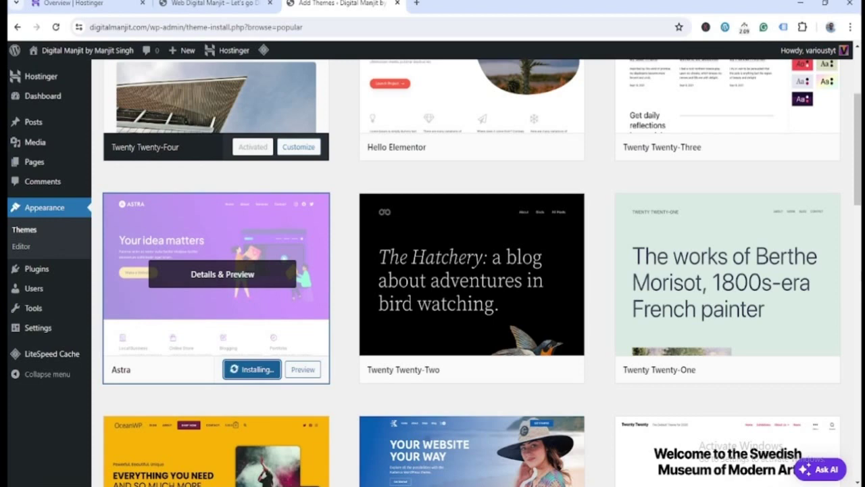
click(247, 369)
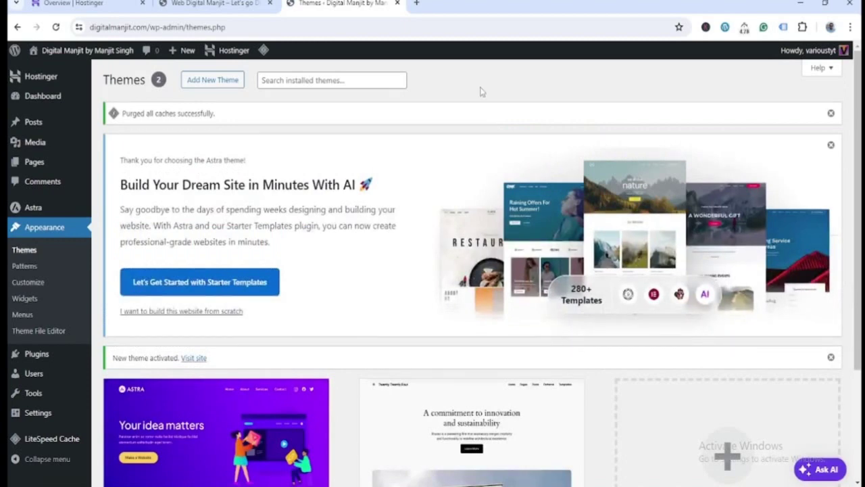
- Search the plugin directory for 'elementor', then install and activate Elementor Website Builder
mouse_move(35, 354)
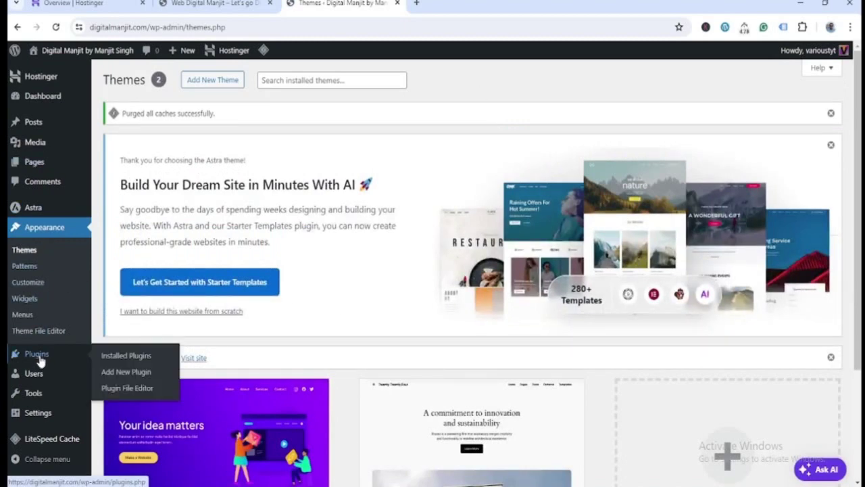
click(129, 370)
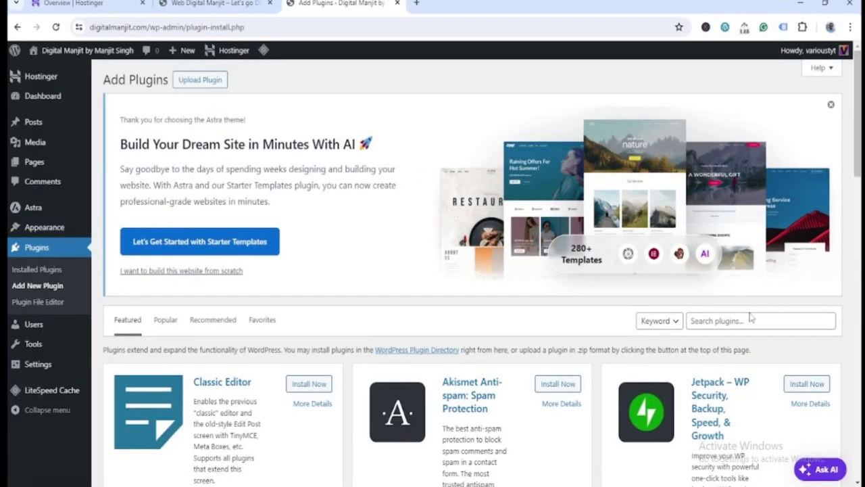
click(750, 320)
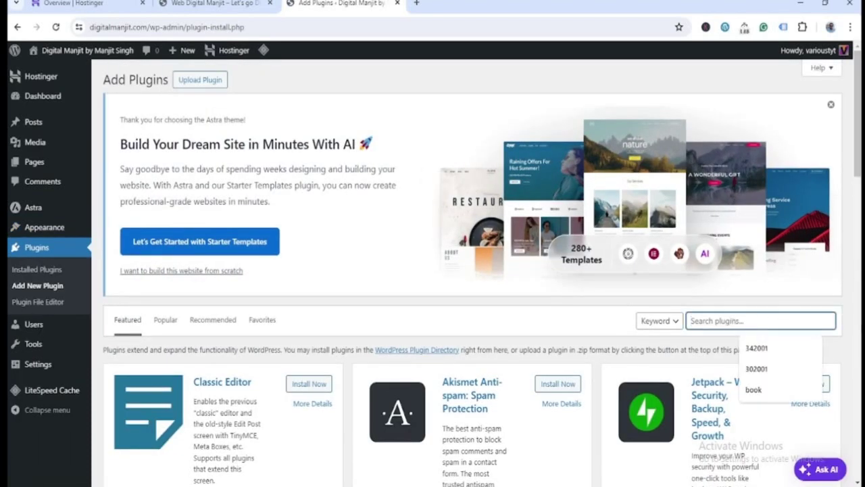
text(elementor)
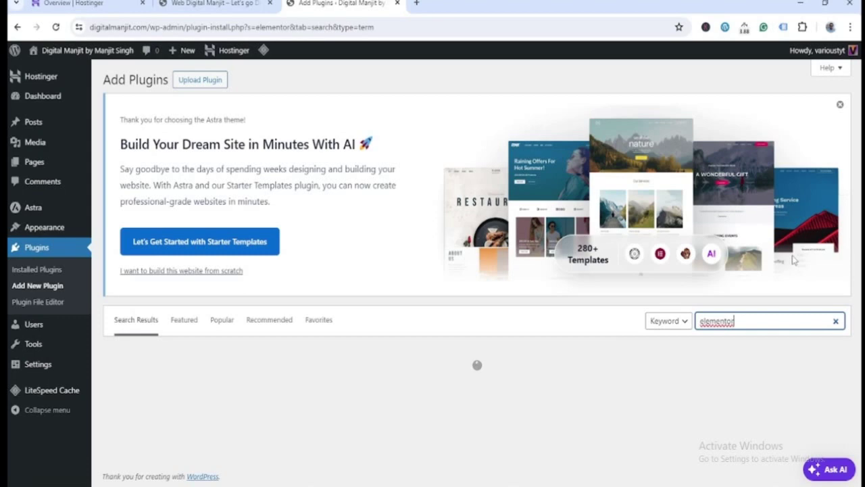
scroll(355, 270, down, 3)
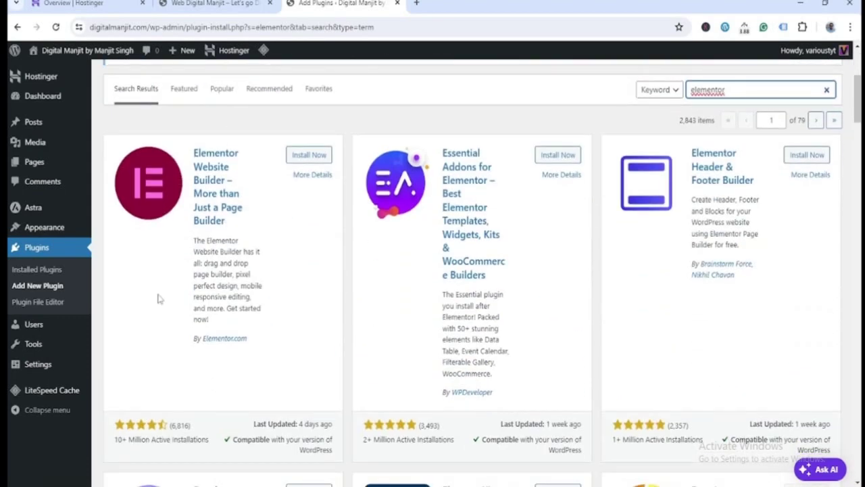
click(304, 155)
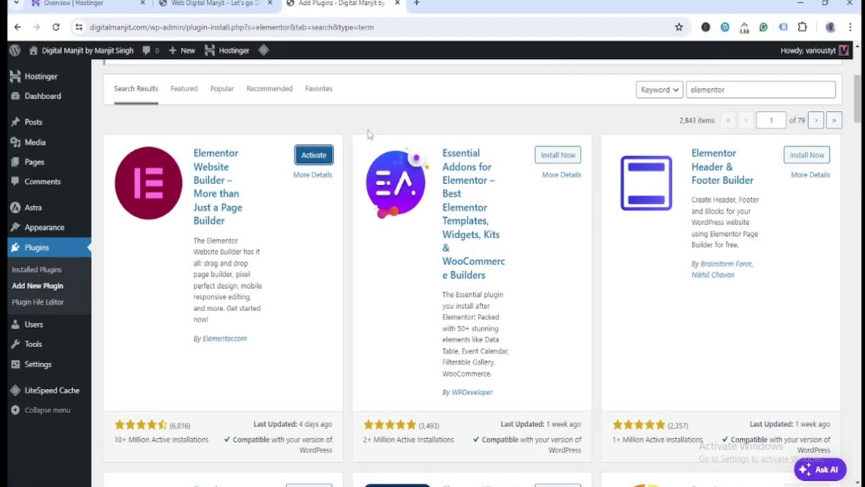
click(327, 156)
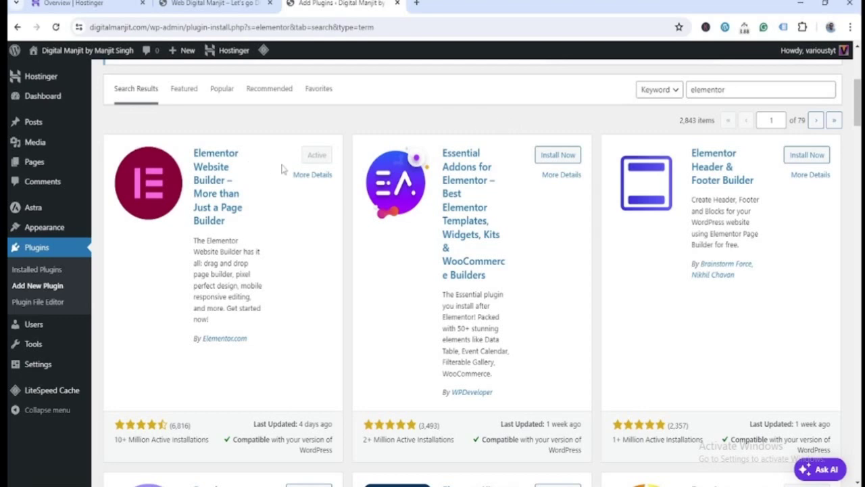
mouse_move(47, 373)
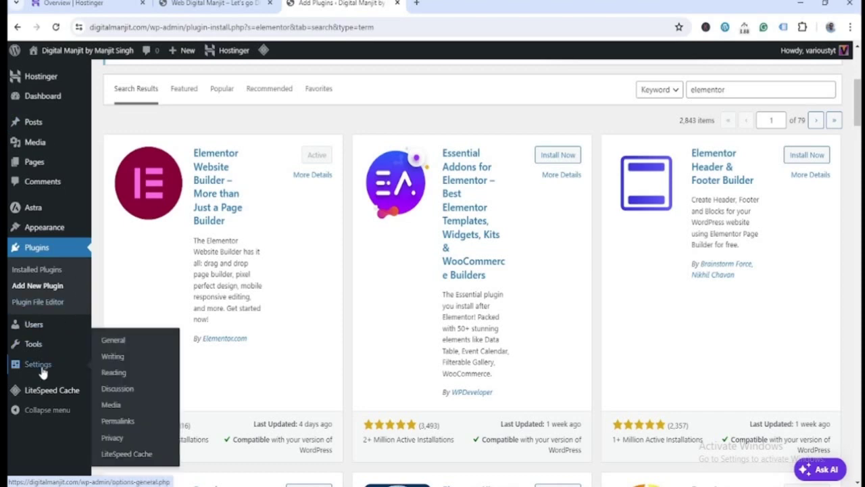
- Set the site timezone to Kolkata in General Settings and save the change
click(119, 338)
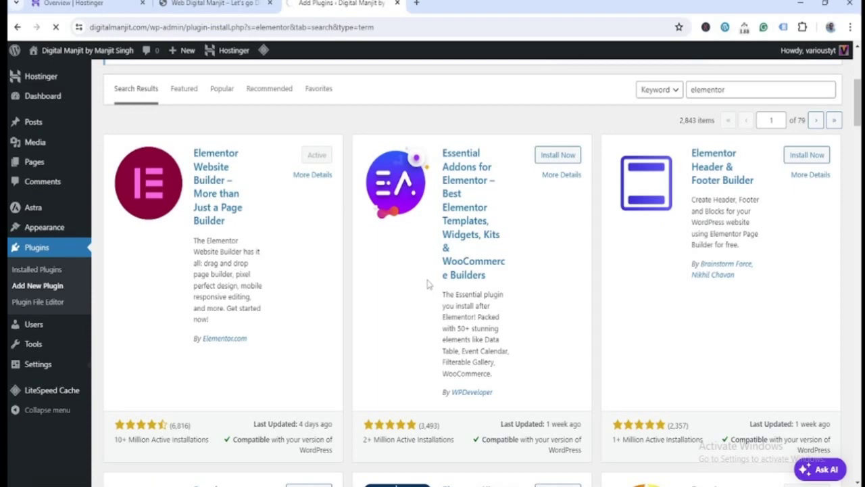
scroll(417, 271, down, 5)
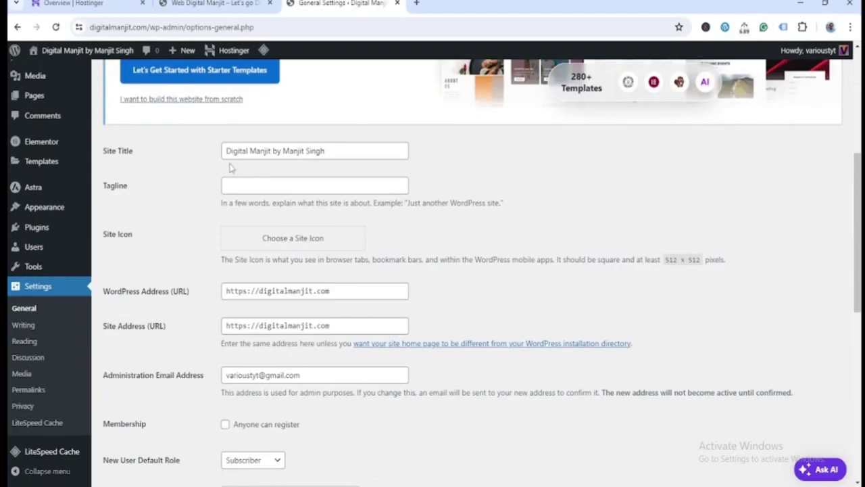
scroll(405, 368, down, 3)
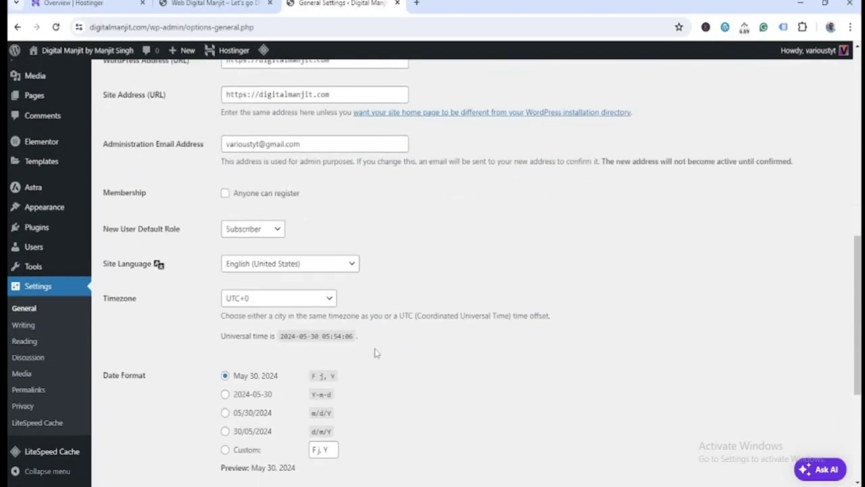
scroll(508, 350, down, 2)
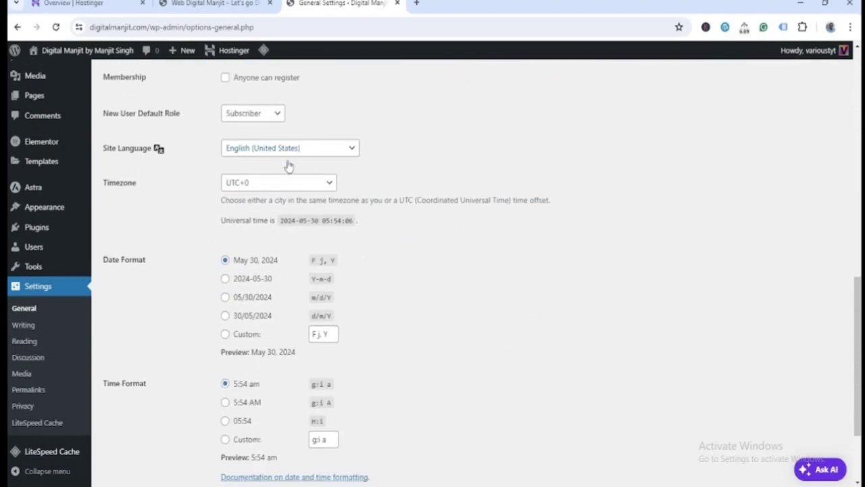
click(324, 185)
scroll(287, 323, up, 14)
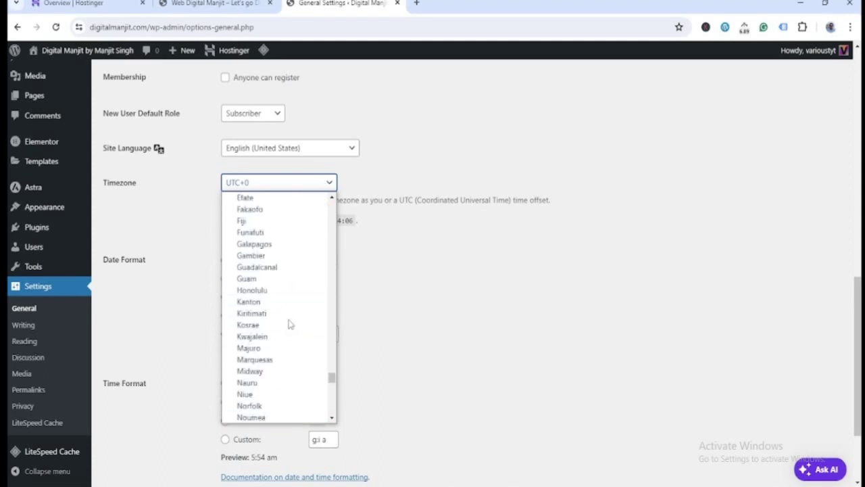
scroll(289, 323, down, 2)
scroll(289, 323, down, 2)
scroll(290, 323, up, 12)
scroll(290, 323, up, 4)
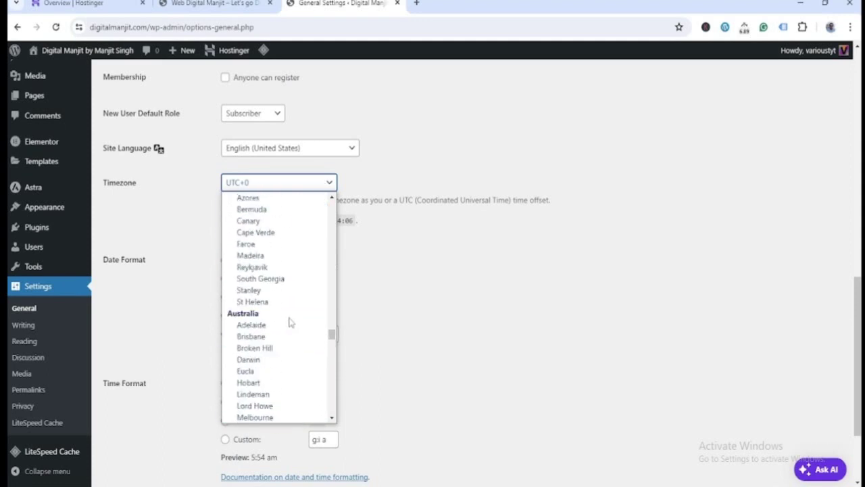
scroll(289, 322, up, 6)
scroll(290, 322, down, 4)
scroll(289, 323, up, 2)
scroll(290, 323, up, 20)
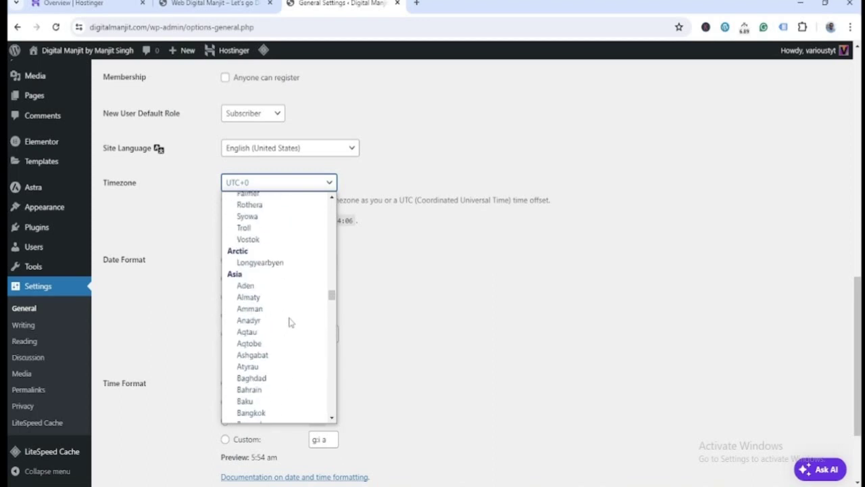
scroll(290, 322, down, 10)
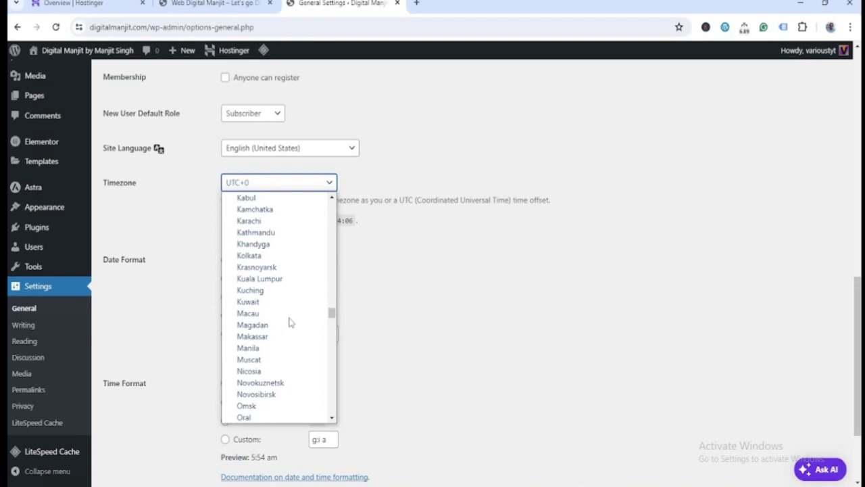
click(277, 256)
scroll(269, 342, down, 3)
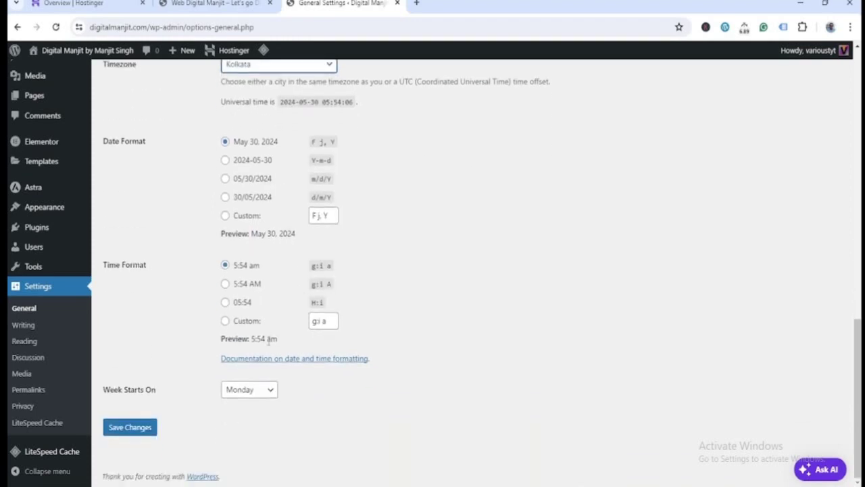
click(129, 427)
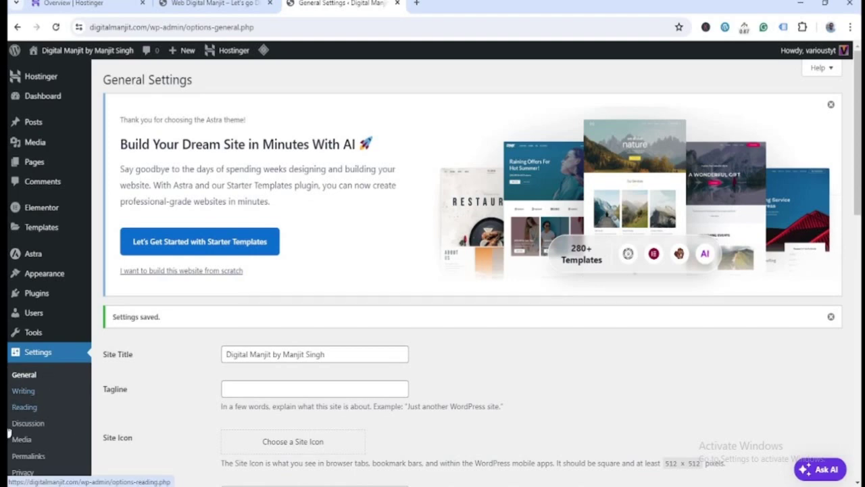
- Move the Privacy Policy draft to Trash from All Pages and start a new page
mouse_move(32, 162)
click(126, 165)
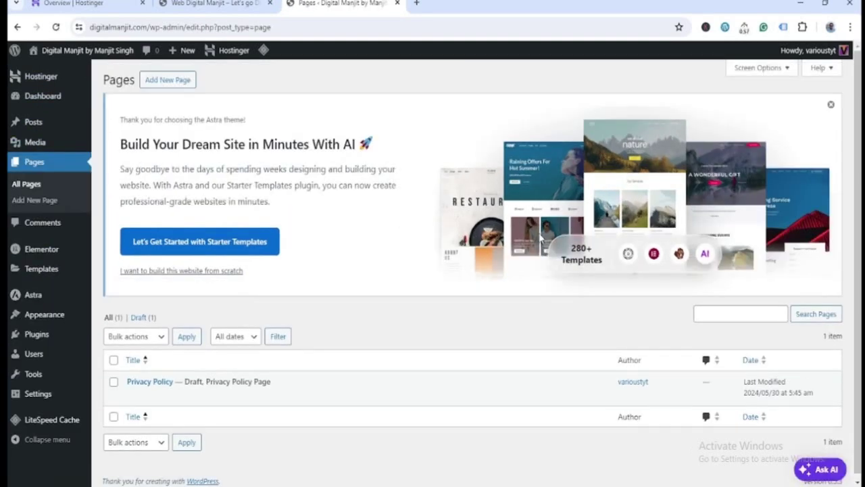
scroll(517, 234, down, 1)
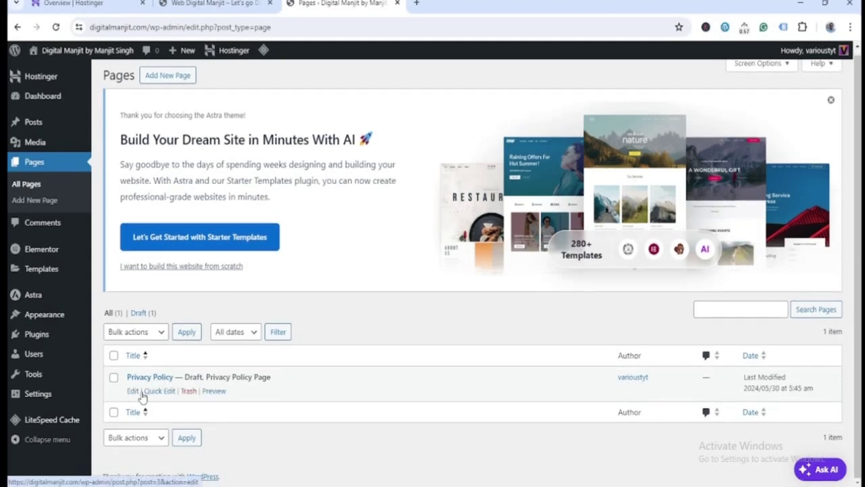
click(188, 391)
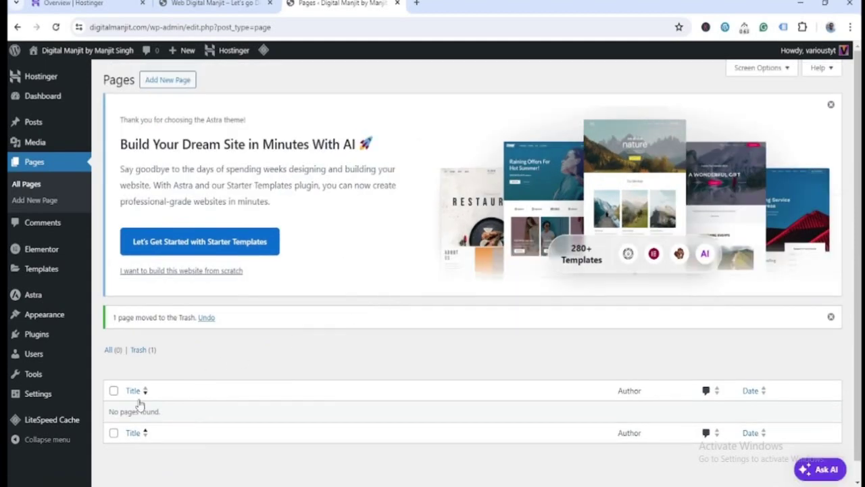
click(168, 80)
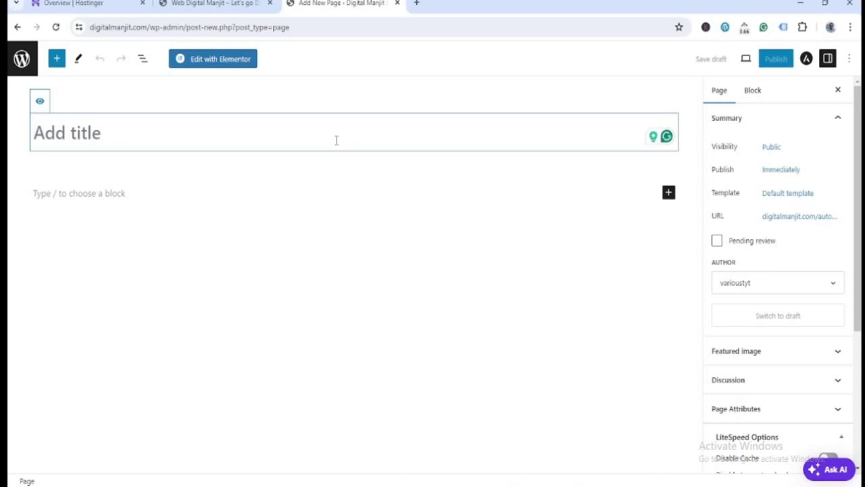
key(super+r)
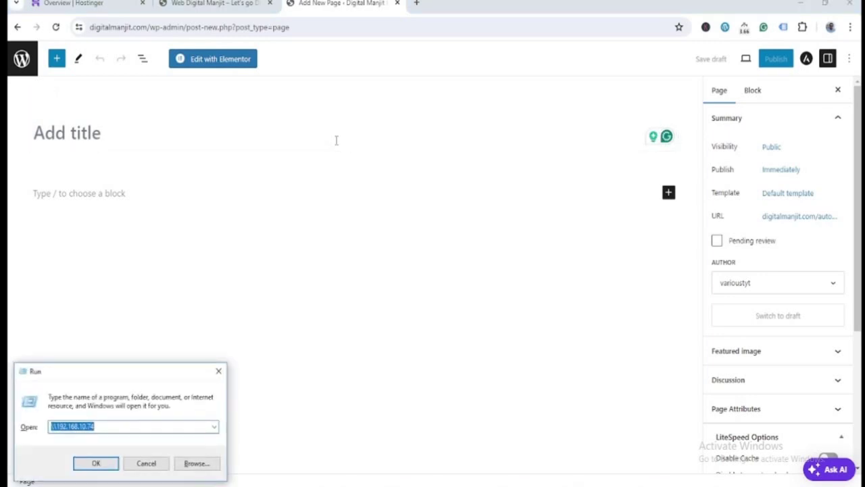
- Review the colour notes in Color Theme.txt from Website Content and close without saving
click(155, 462)
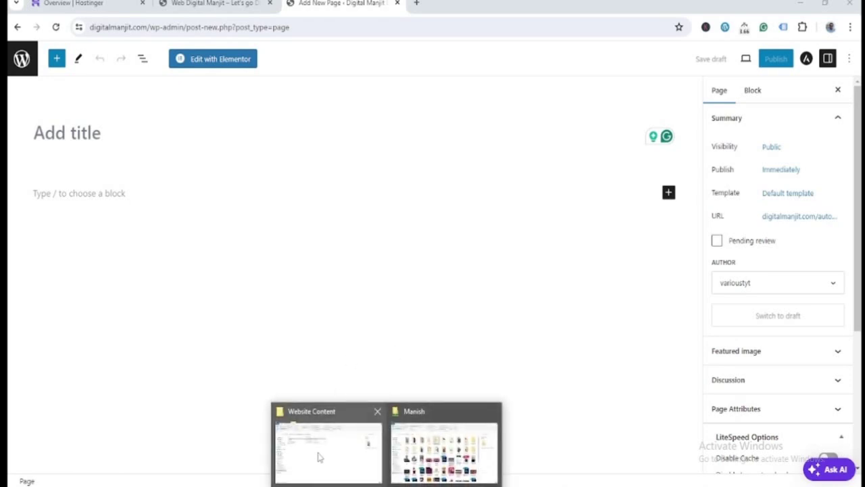
click(319, 457)
double_click(141, 154)
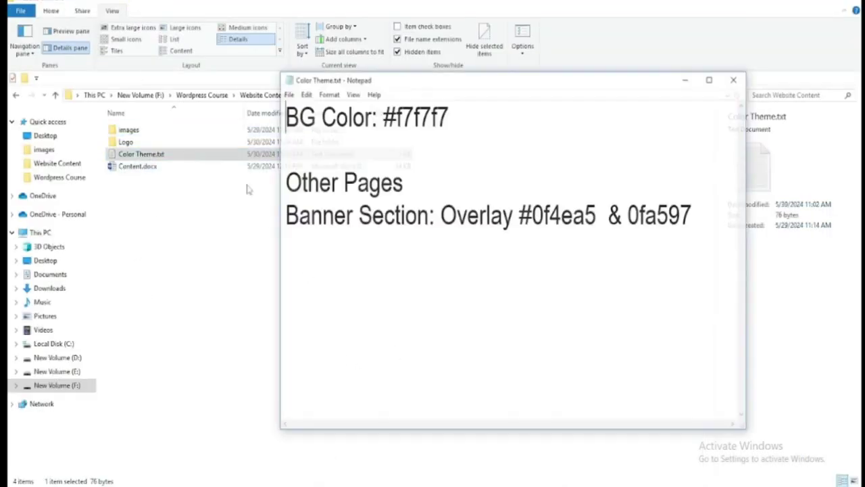
click(715, 216)
key(Return)
key(Return)
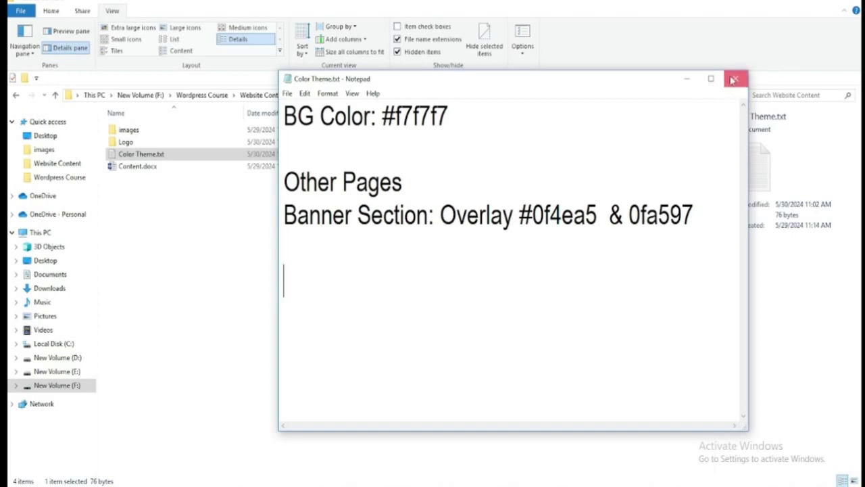
click(733, 80)
click(457, 257)
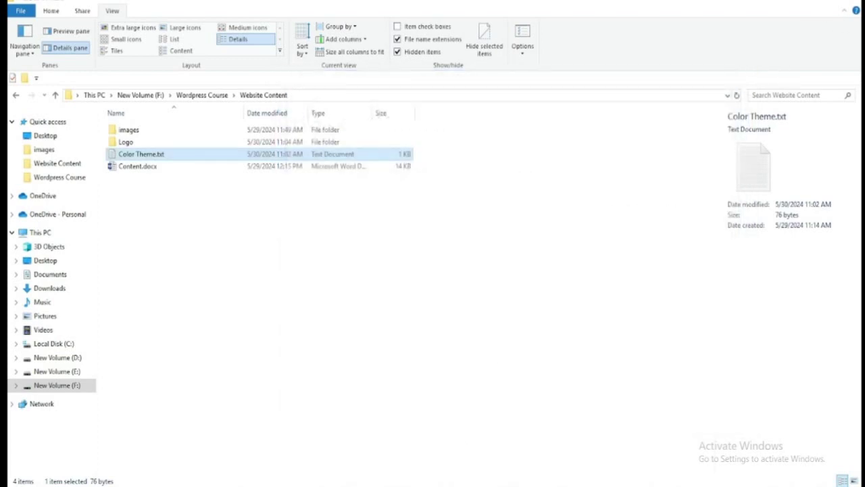
- In Content.docx, insert a 'Main Menu' line above the Home Page text
double_click(137, 166)
click(283, 162)
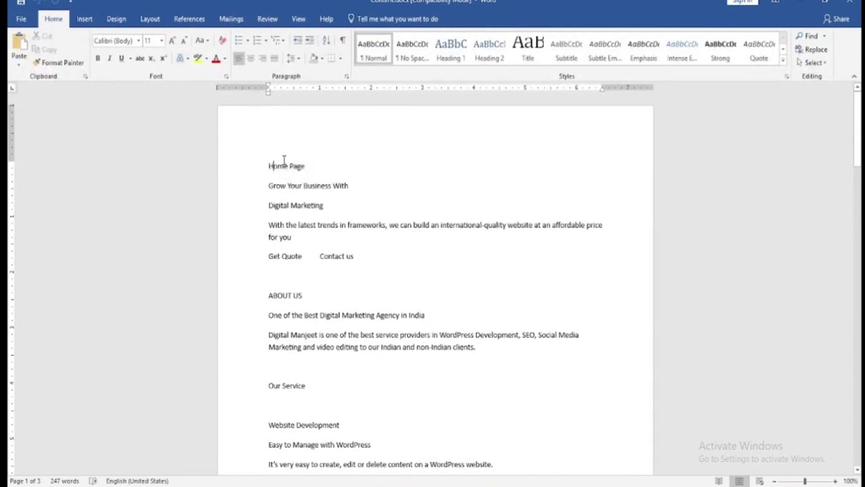
key(Return)
key(Return)
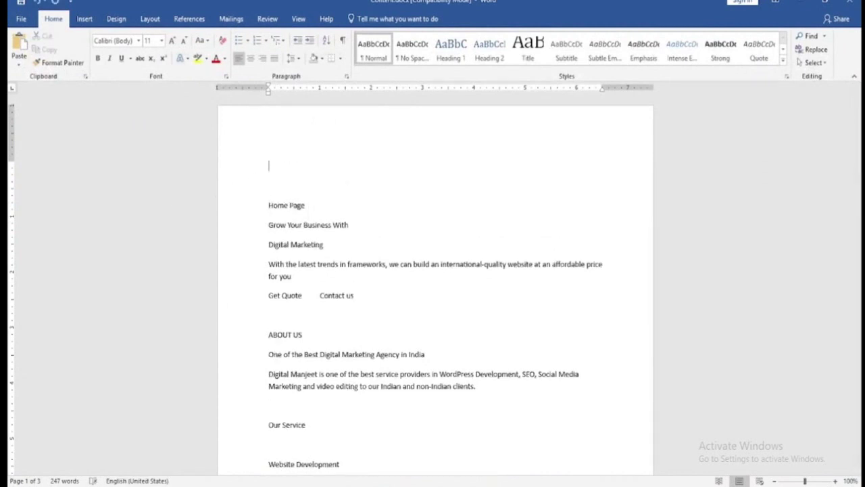
text(Main Menu)
key(Return)
- List Home, Service, About us and Contact us beneath Main Menu
text(Home)
key(Return)
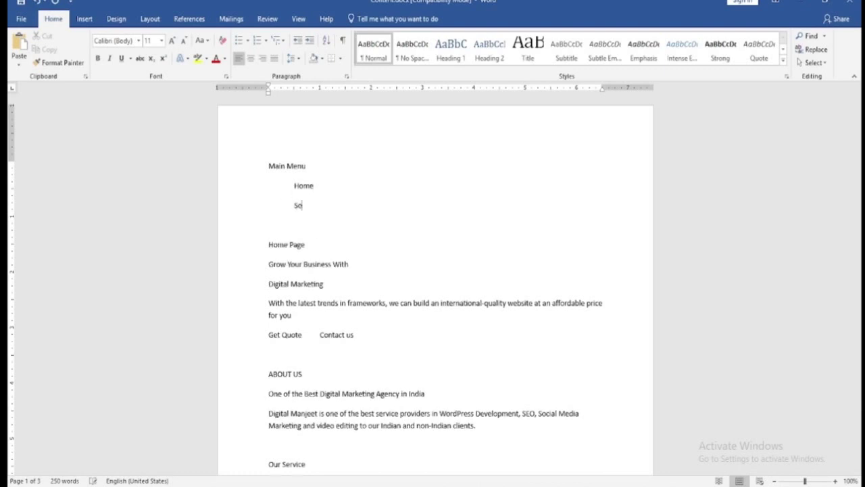
key(Return)
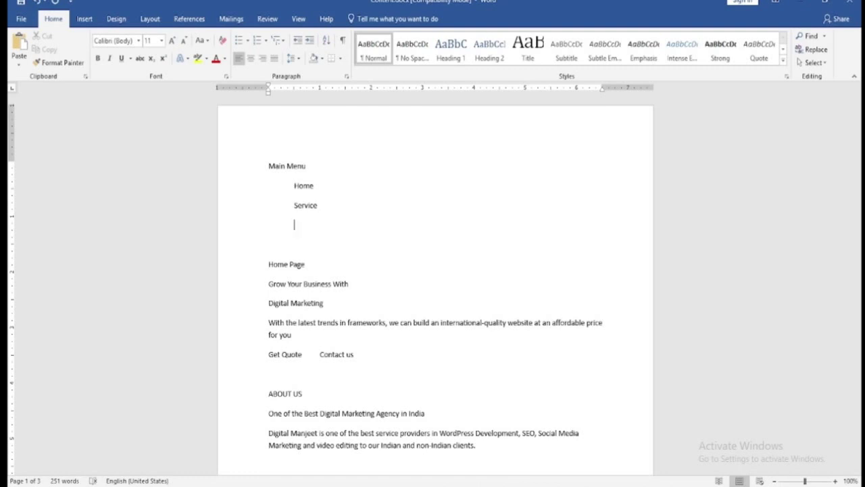
text(About us)
key(Return)
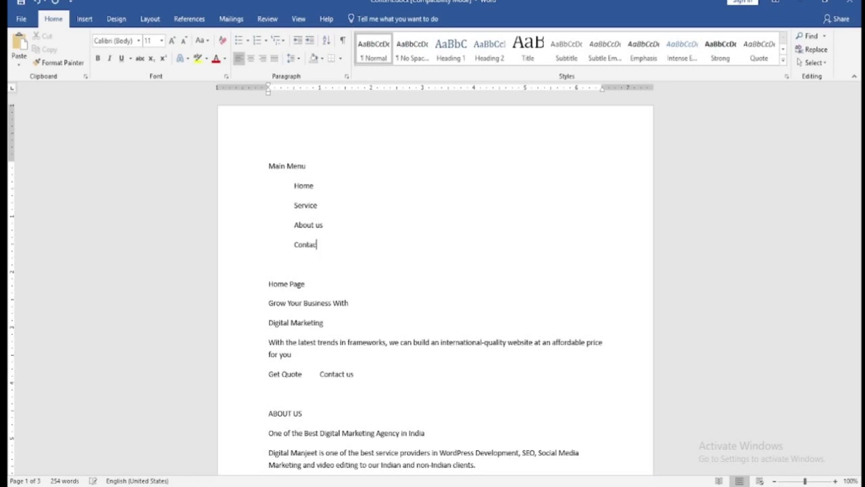
key(Return)
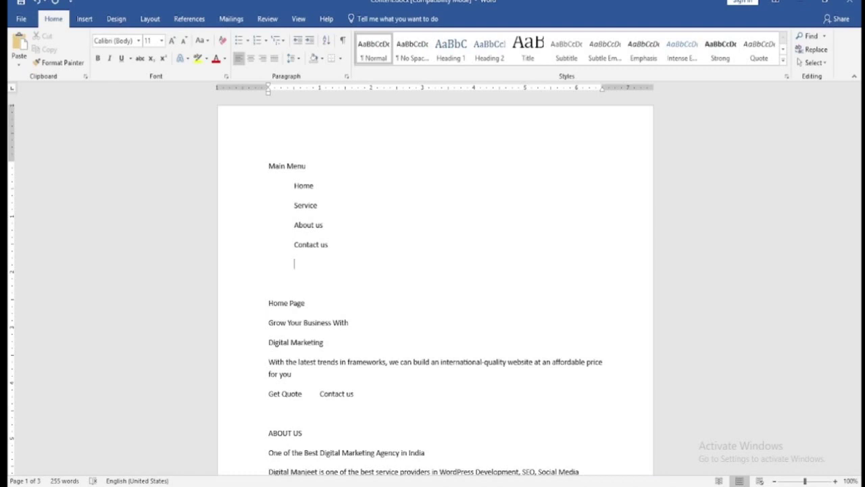
key(BackSpace)
key(BackSpace)
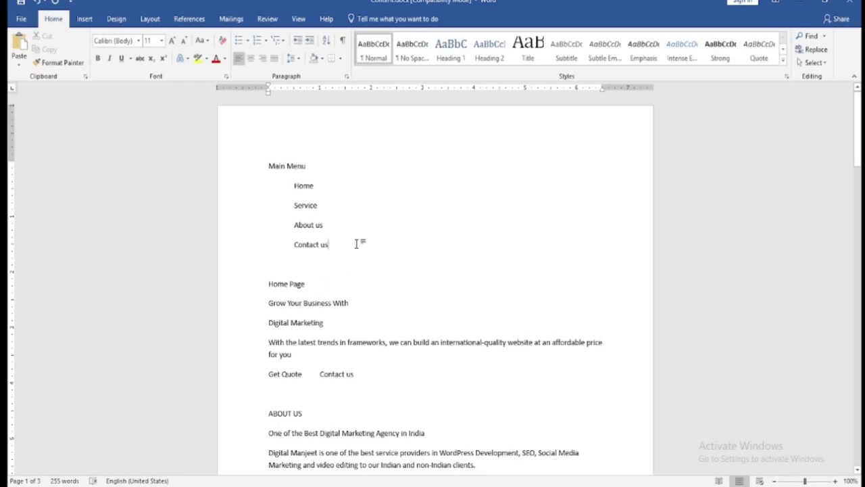
key(alt+Tab)
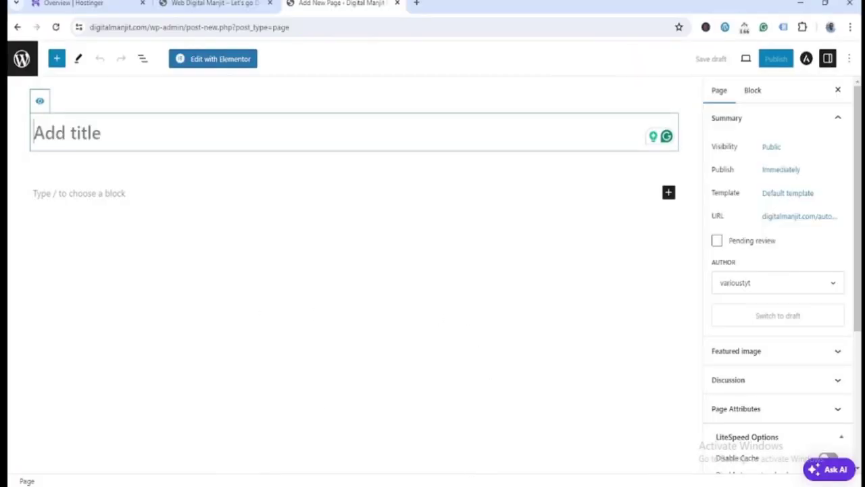
- Title the new page 'Home', give it Astra's Full Width layout, and publish it
key(alt+Tab)
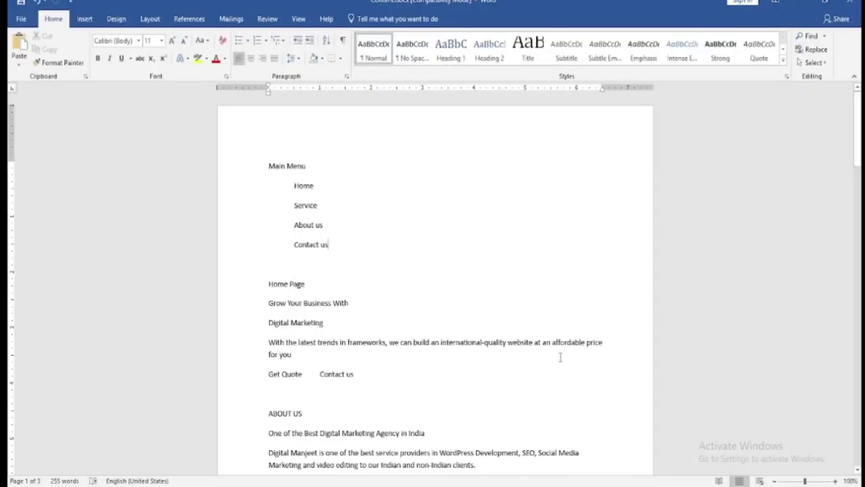
key(alt+Tab)
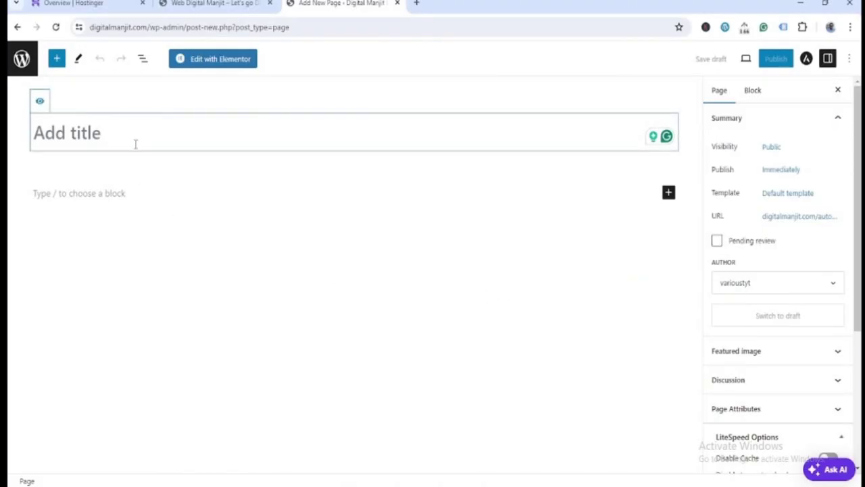
text(Home)
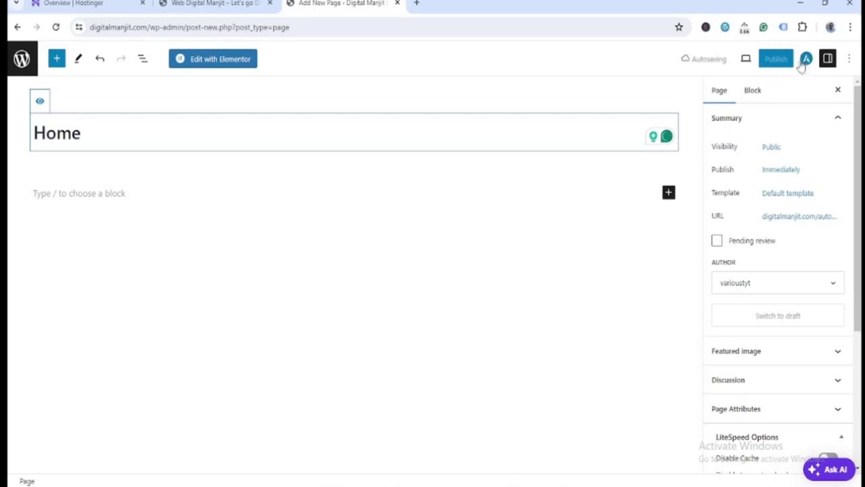
click(806, 59)
scroll(839, 317, down, 2)
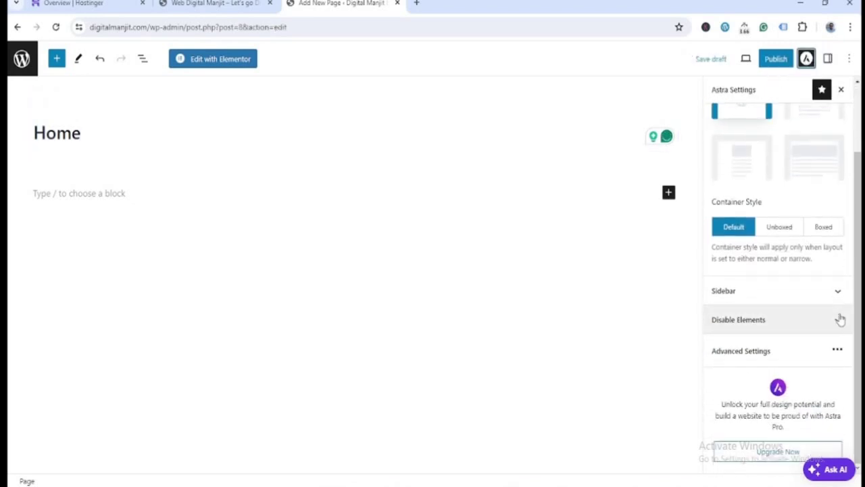
click(822, 173)
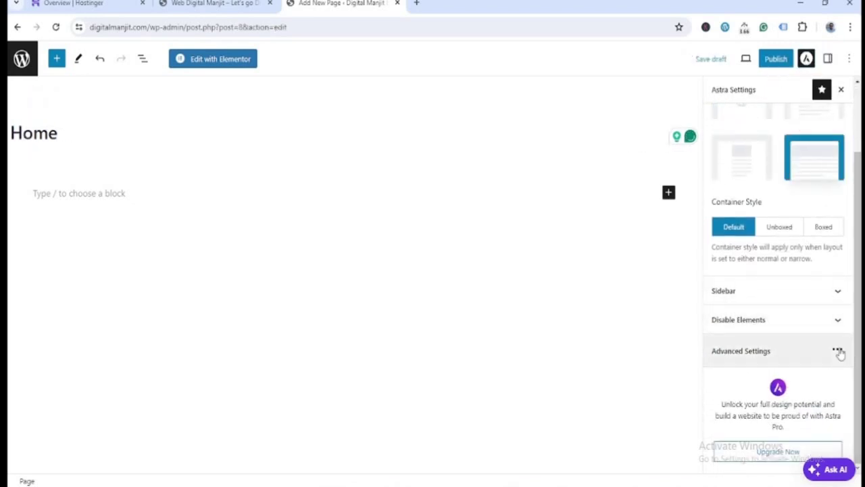
scroll(805, 251, up, 3)
click(786, 60)
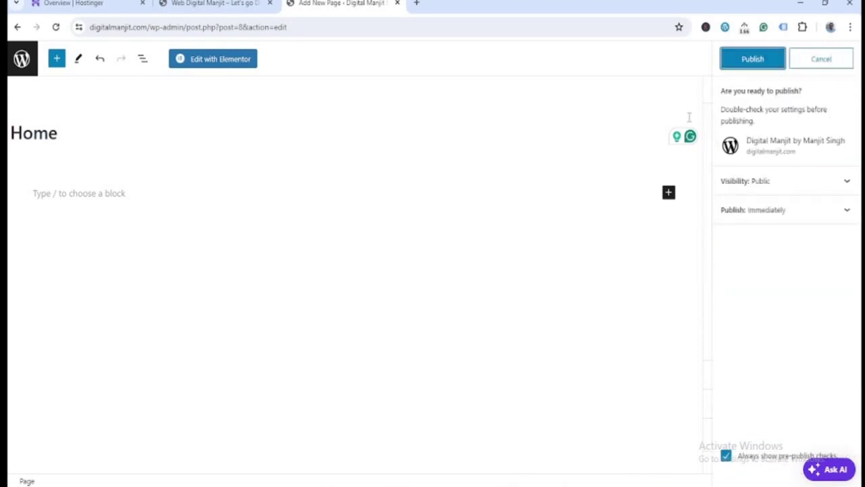
click(750, 62)
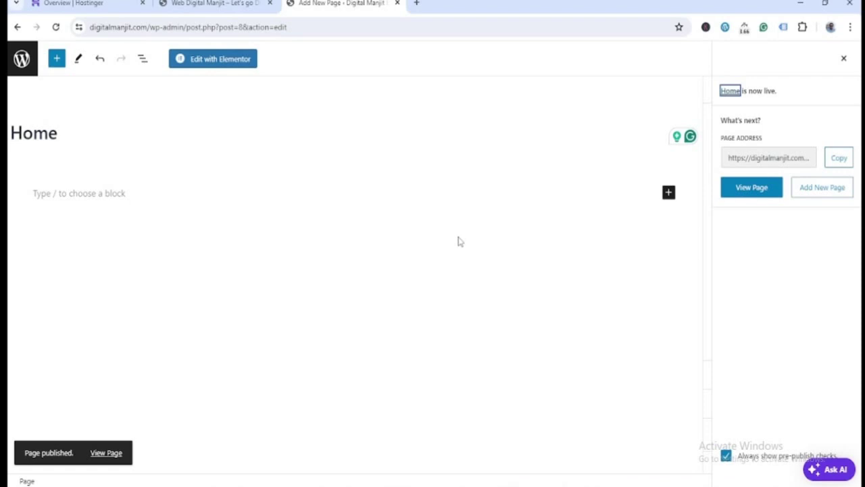
click(24, 60)
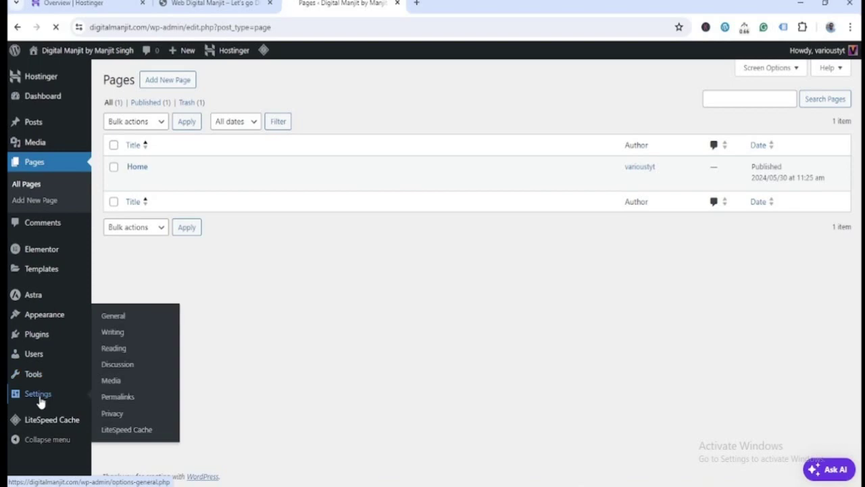
- In Reading Settings, choose a static homepage set to Home and save
click(17, 452)
scroll(348, 371, down, 8)
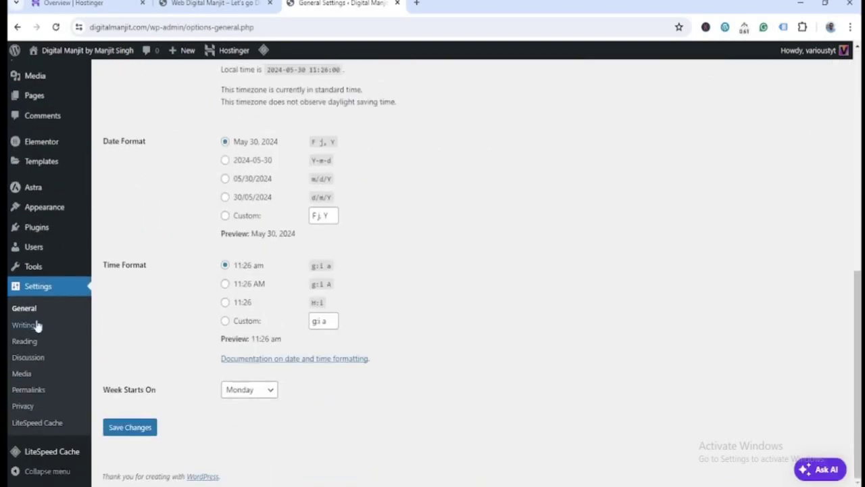
click(24, 341)
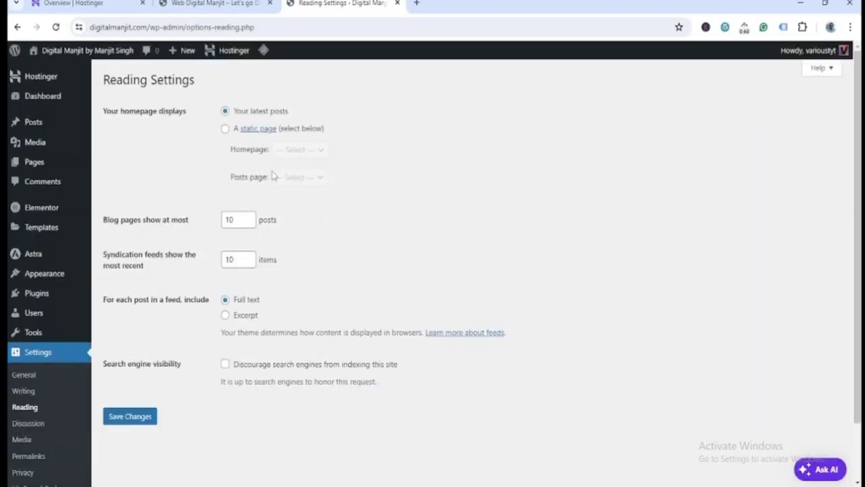
click(226, 129)
click(300, 149)
click(309, 174)
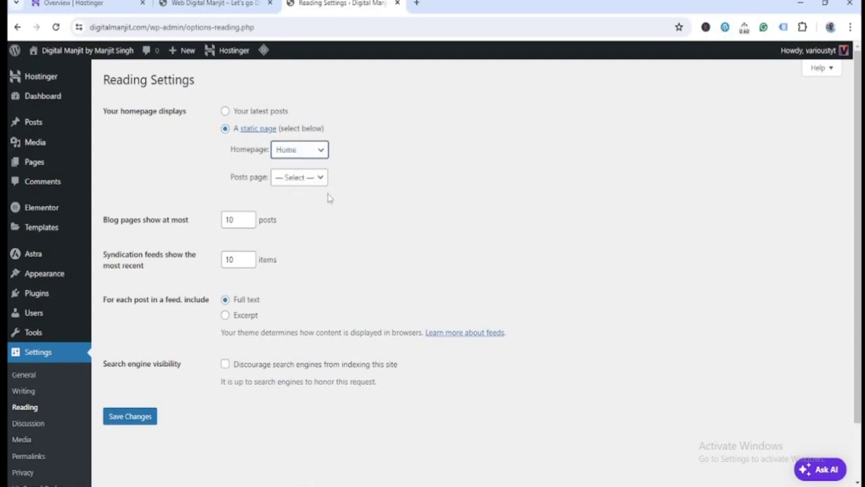
click(142, 417)
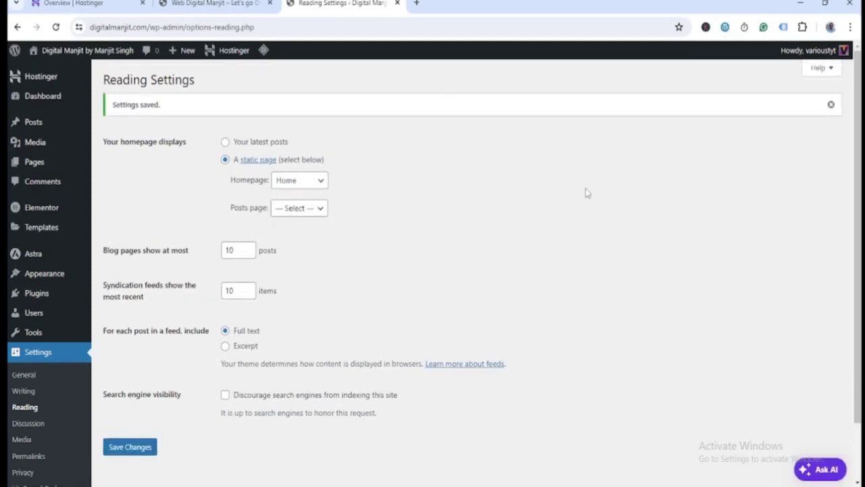
click(216, 4)
click(239, 27)
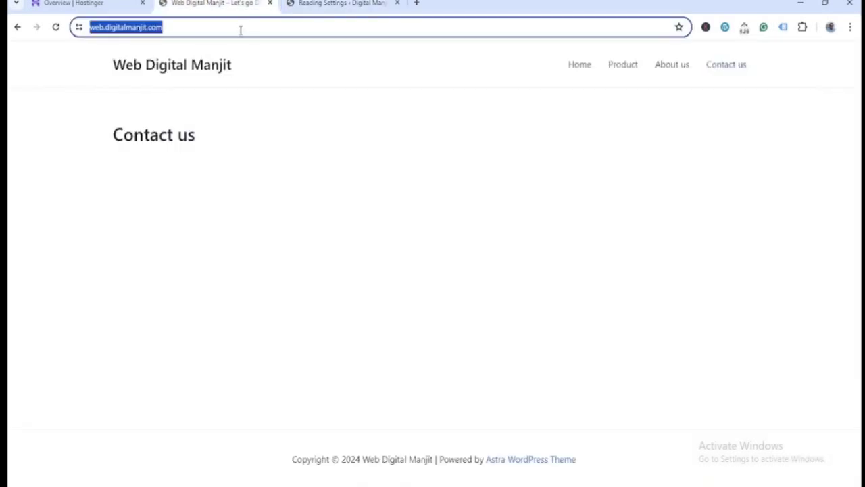
- Load digitalmanjit.com via the 'dig' suggestion, then open its Home page for editing
text(digi)
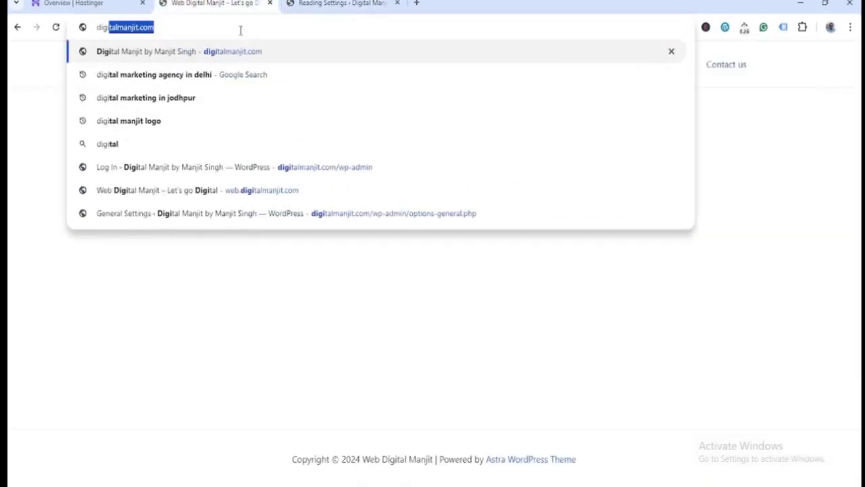
key(Return)
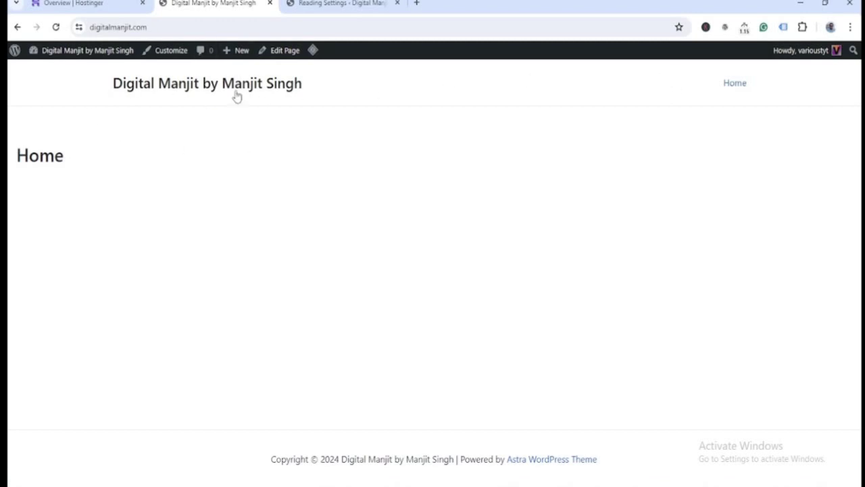
click(281, 53)
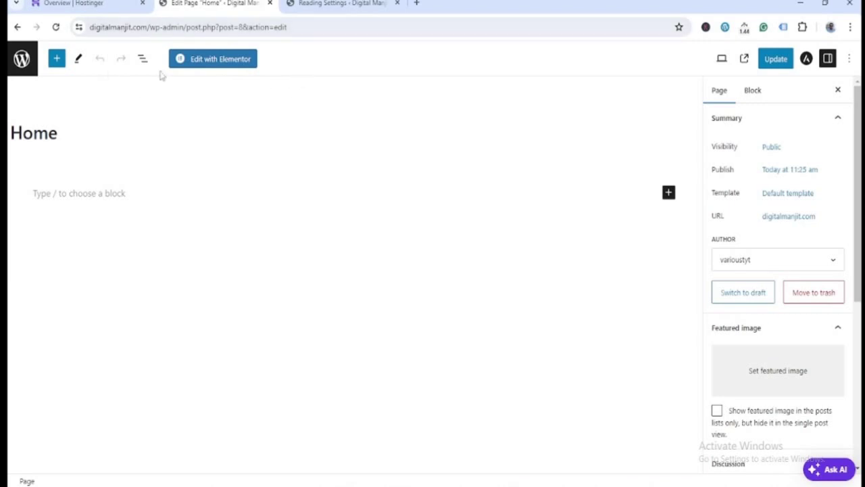
- Open the Home page with Edit with Elementor and close the Elementor AI popup
click(224, 61)
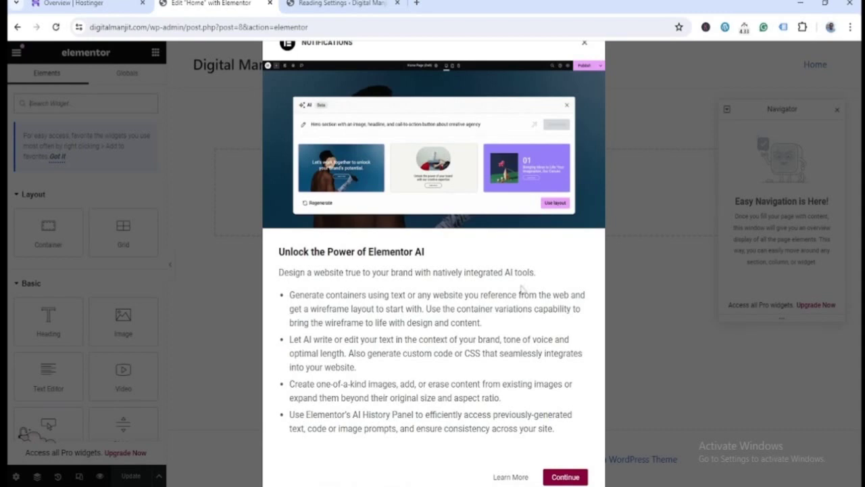
click(586, 46)
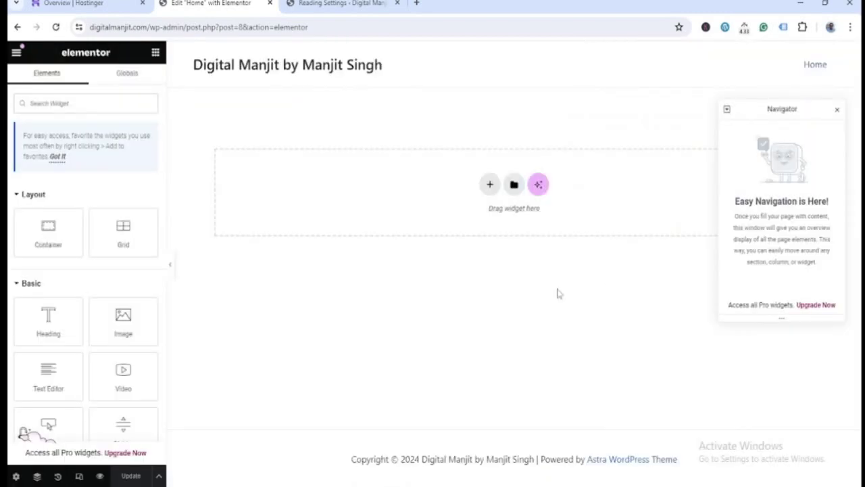
- Close the Navigator and browse the widget list, glancing at Globals before returning to Elements
click(838, 109)
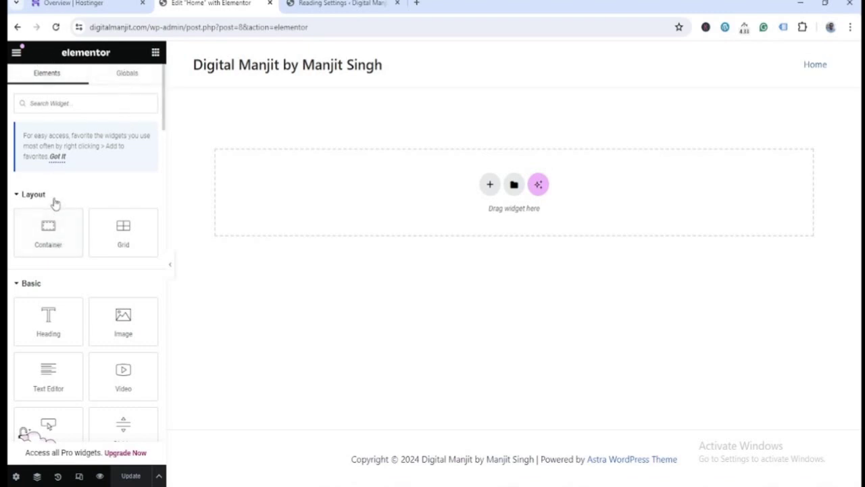
scroll(81, 216, down, 5)
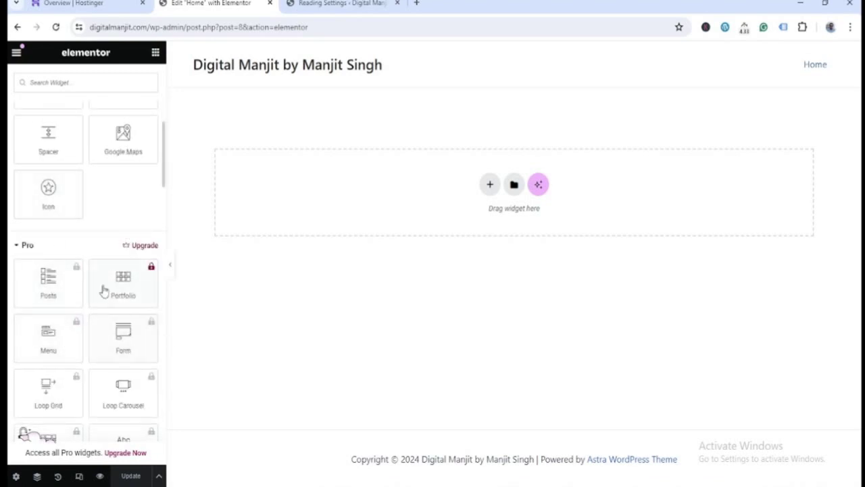
scroll(122, 351, down, 2)
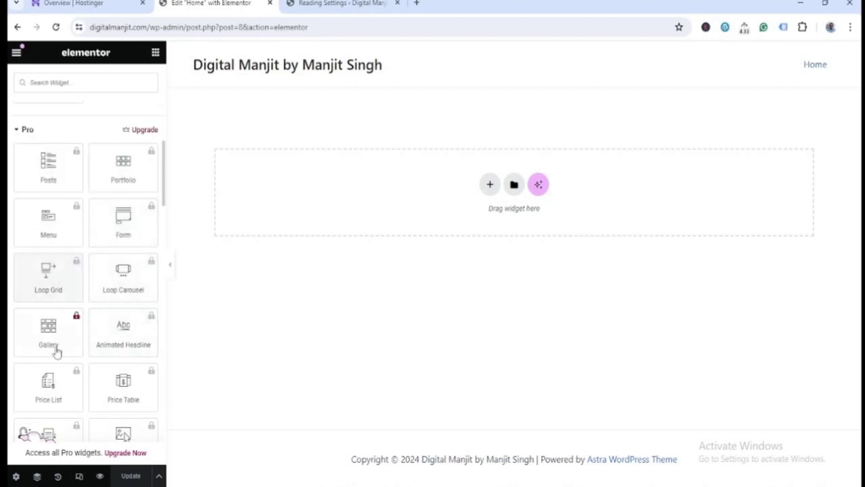
scroll(132, 345, down, 2)
scroll(115, 345, down, 1)
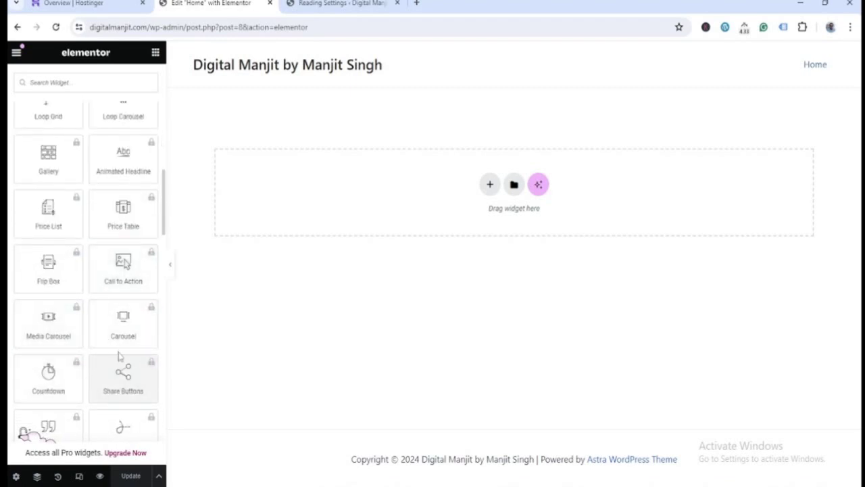
scroll(104, 360, down, 3)
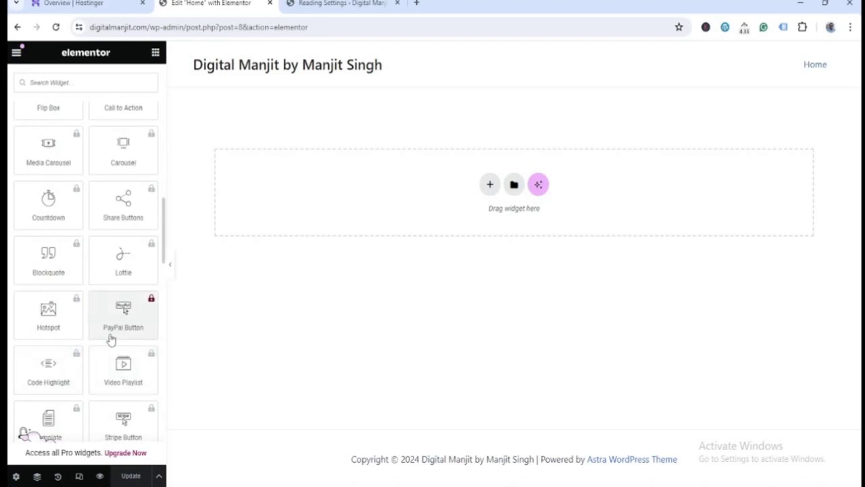
scroll(112, 340, down, 4)
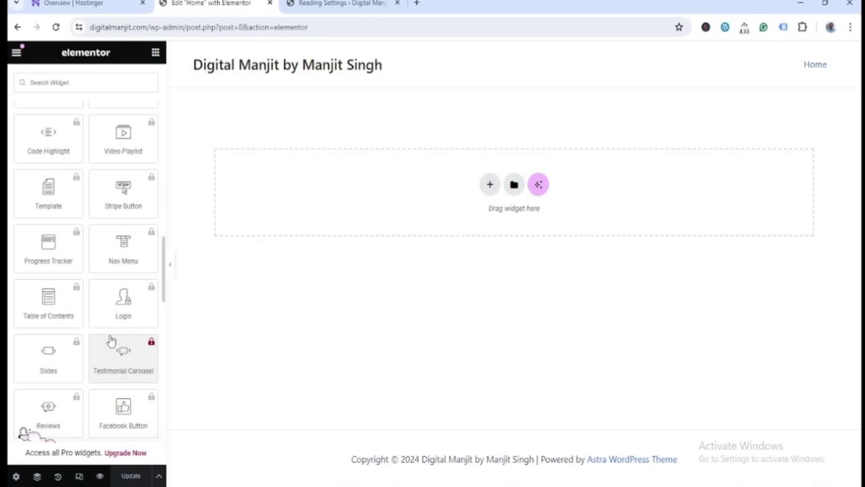
scroll(111, 340, down, 6)
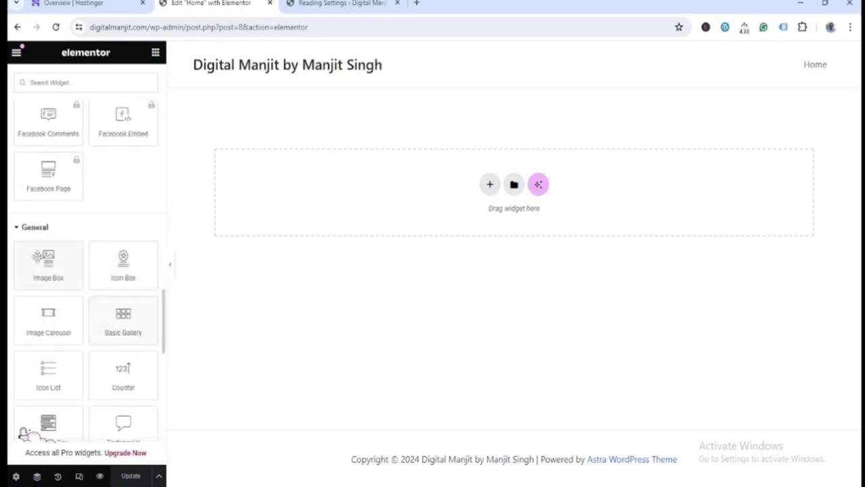
scroll(113, 371, down, 4)
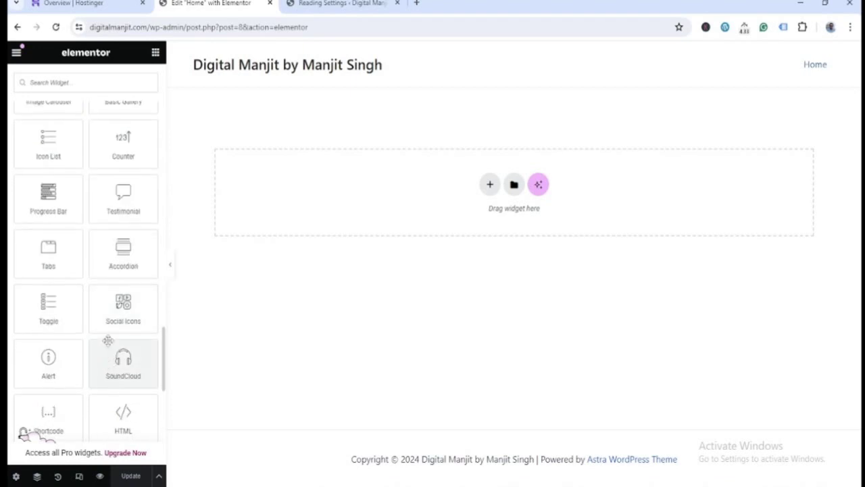
scroll(104, 257, down, 4)
scroll(102, 265, down, 1)
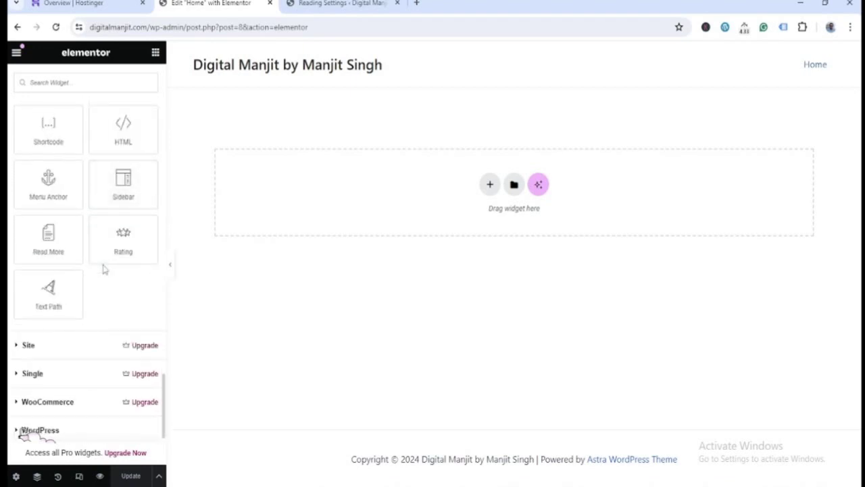
scroll(104, 270, down, 2)
scroll(102, 263, up, 2)
scroll(104, 273, down, 3)
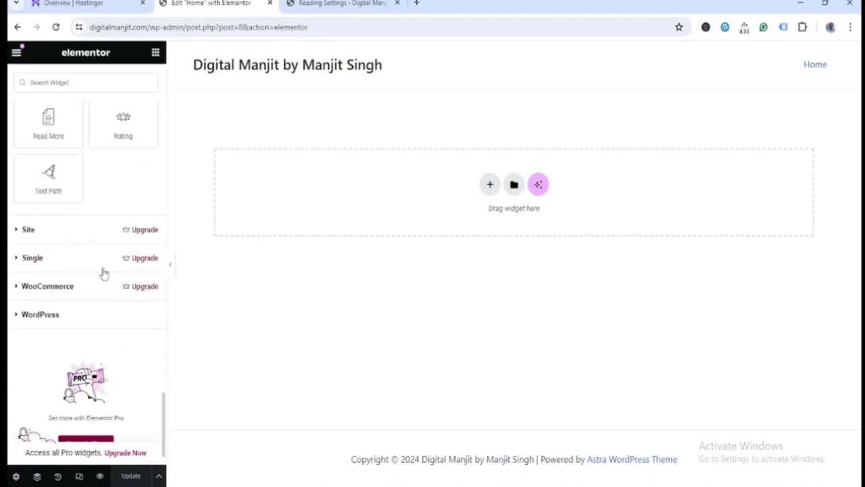
scroll(135, 291, up, 10)
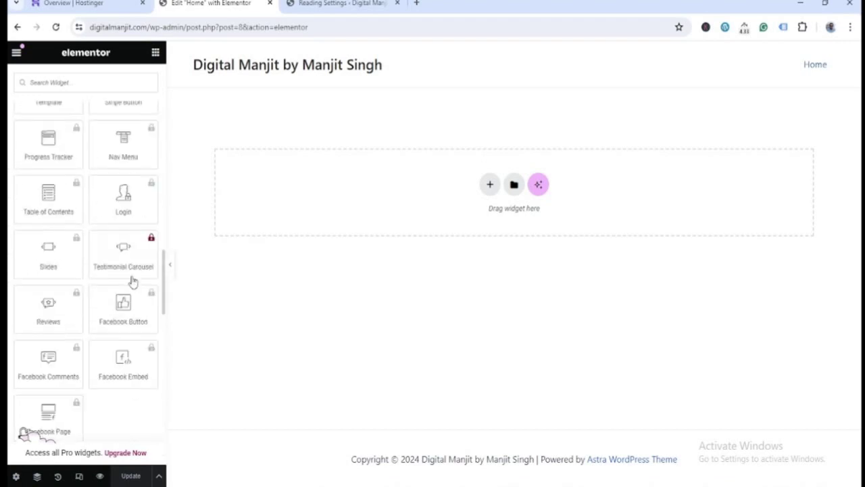
scroll(134, 288, up, 10)
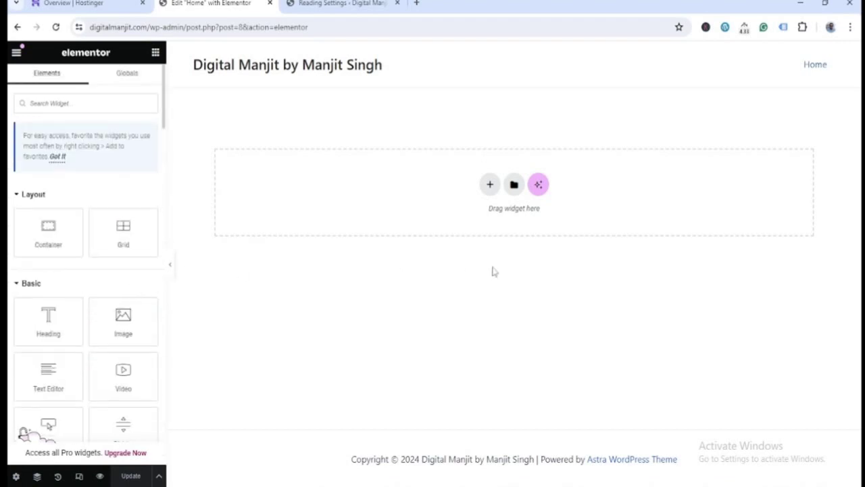
click(127, 76)
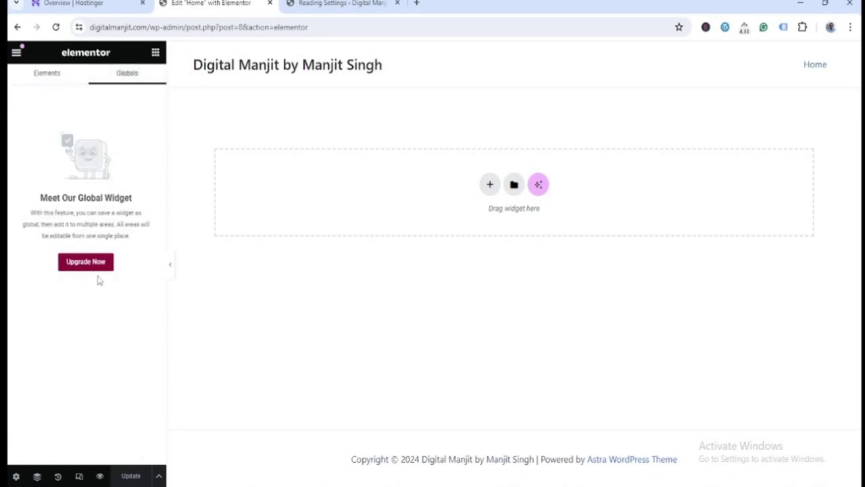
click(56, 81)
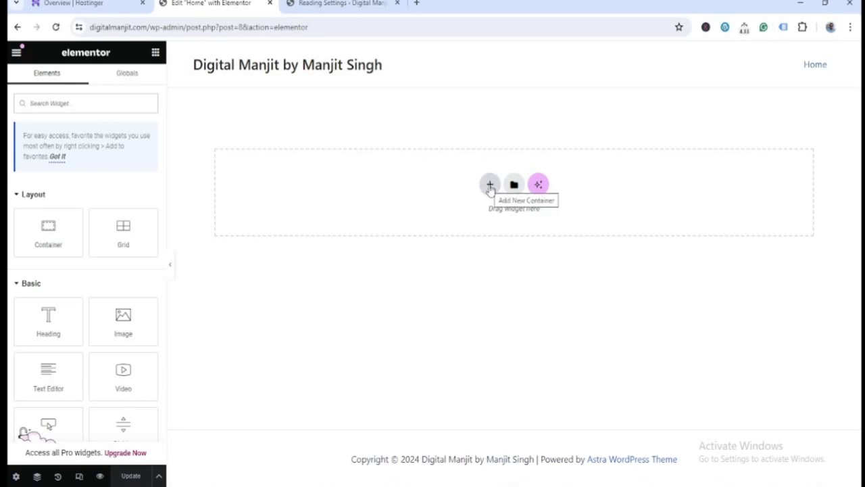
- Begin a Flexbox container and load digitalmanjit.com in a new browser tab
click(490, 189)
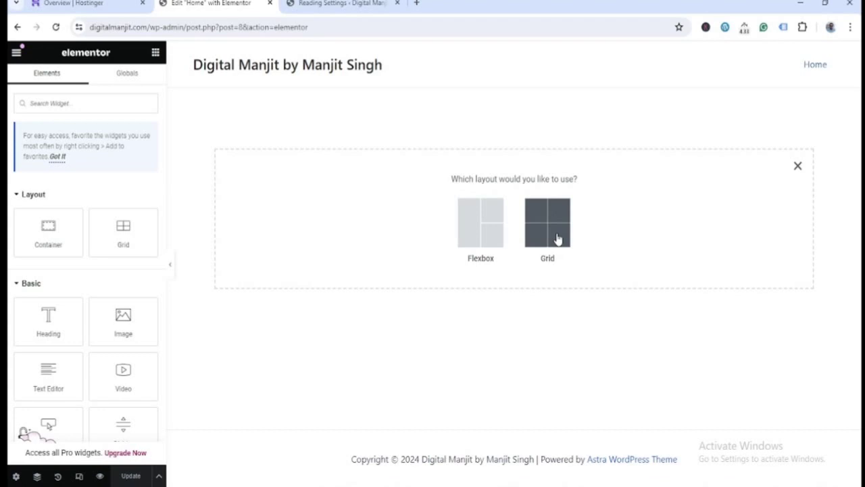
click(476, 233)
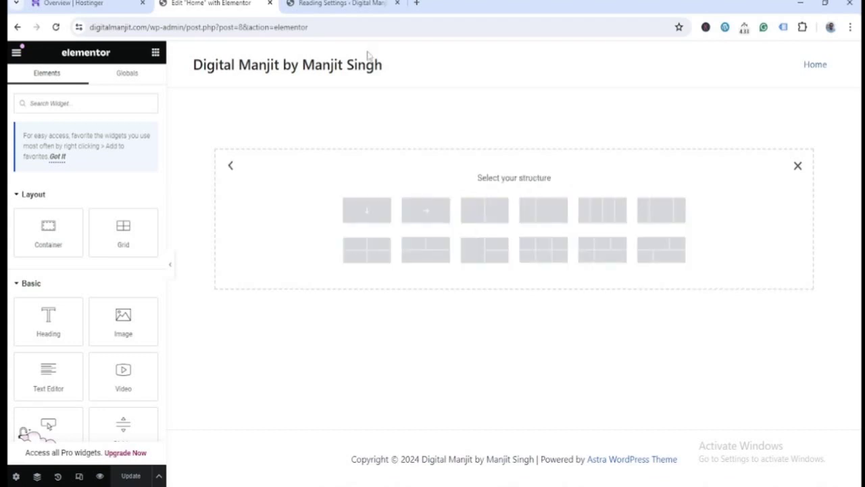
click(345, 4)
click(417, 6)
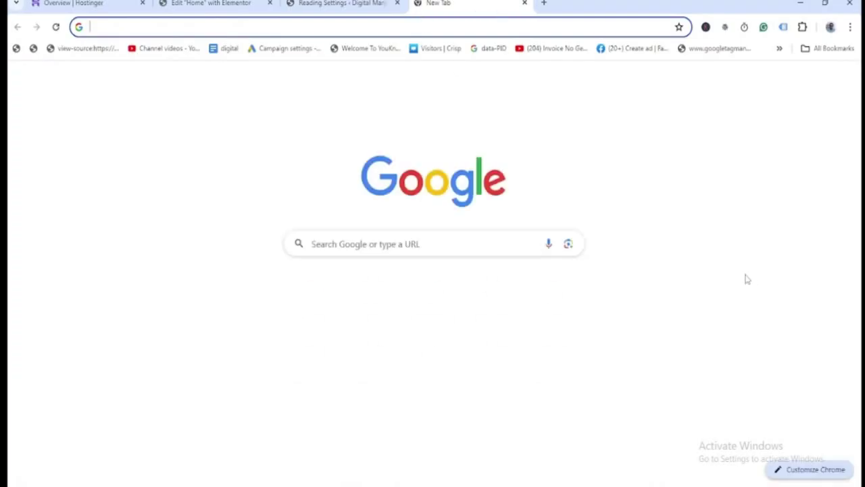
text(digitalmanjit.com)
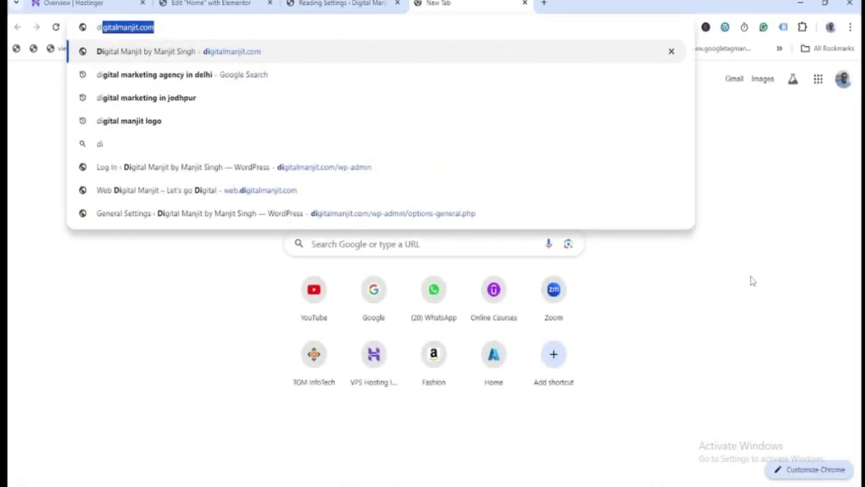
key(Return)
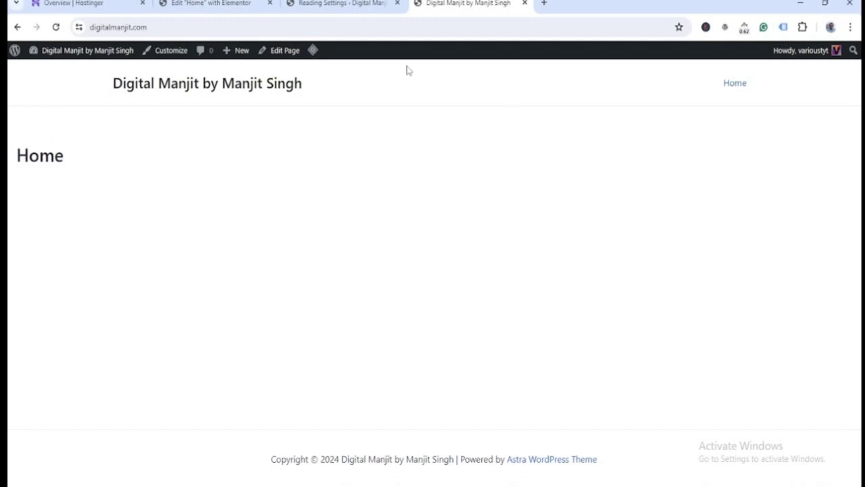
- Make the container two-column, decline the AI offer, update the page, and reload the site
click(213, 4)
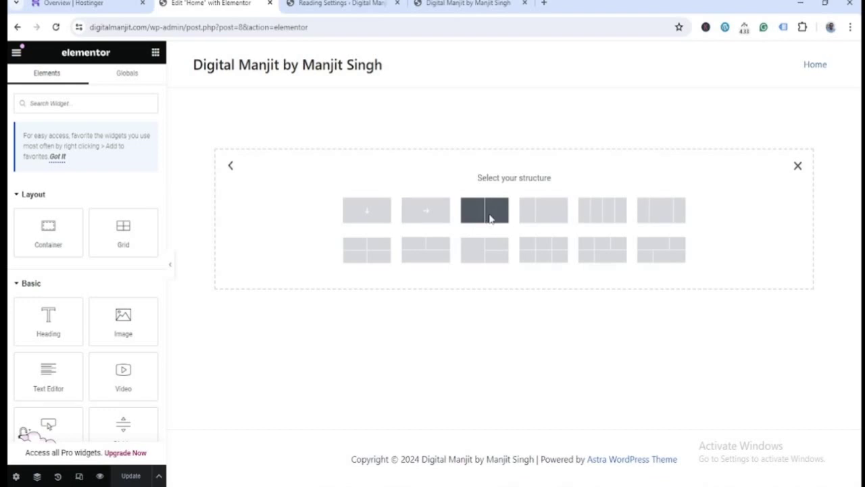
click(488, 213)
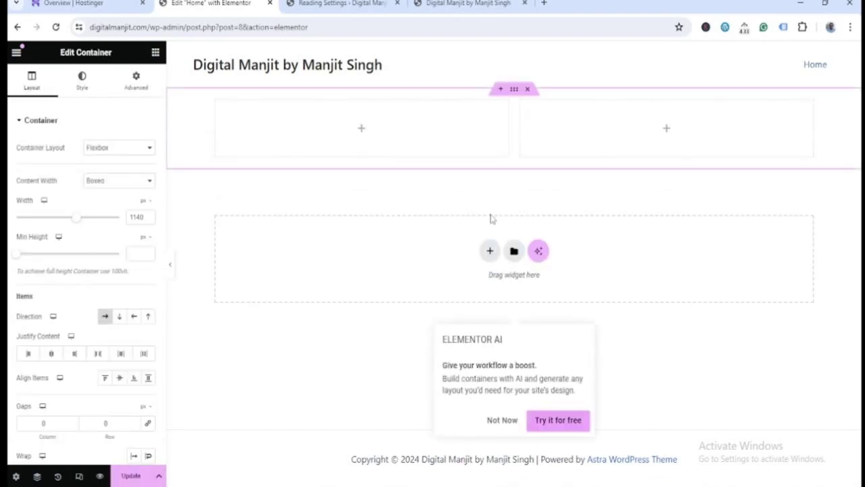
click(501, 420)
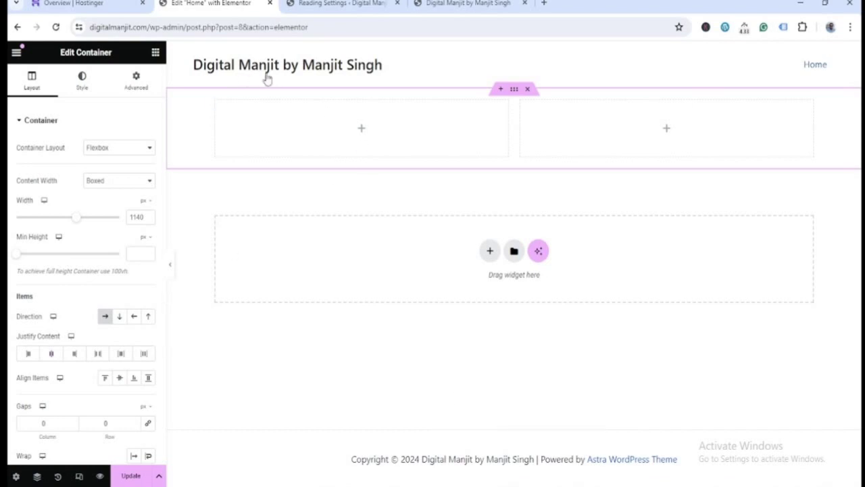
click(130, 477)
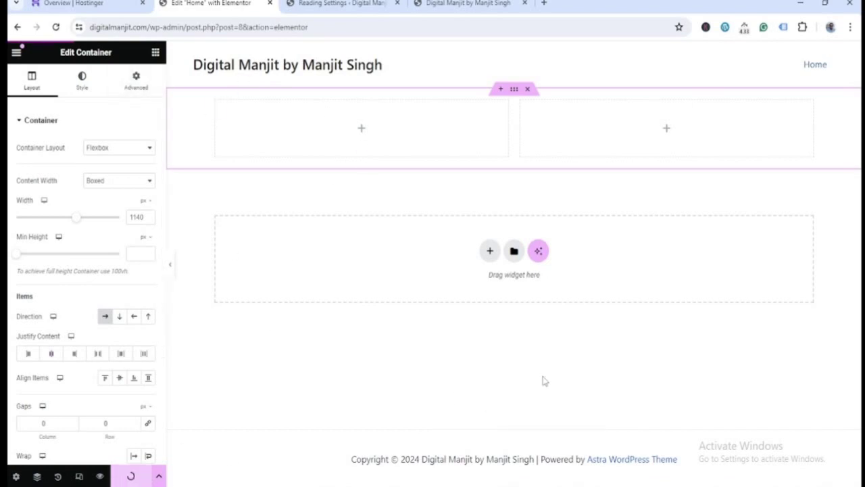
click(477, 4)
click(475, 23)
- Reload the blank live home page, then bring up the Color Theme.txt notes in Notepad
key(Return)
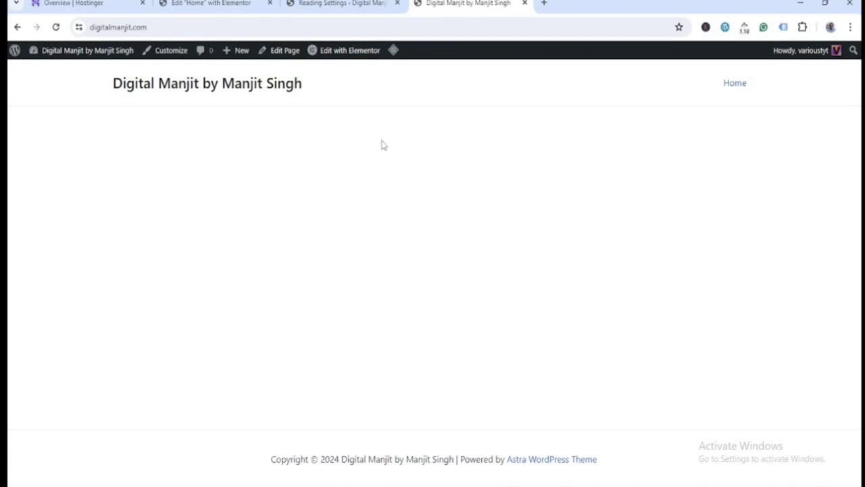
mouse_move(352, 62)
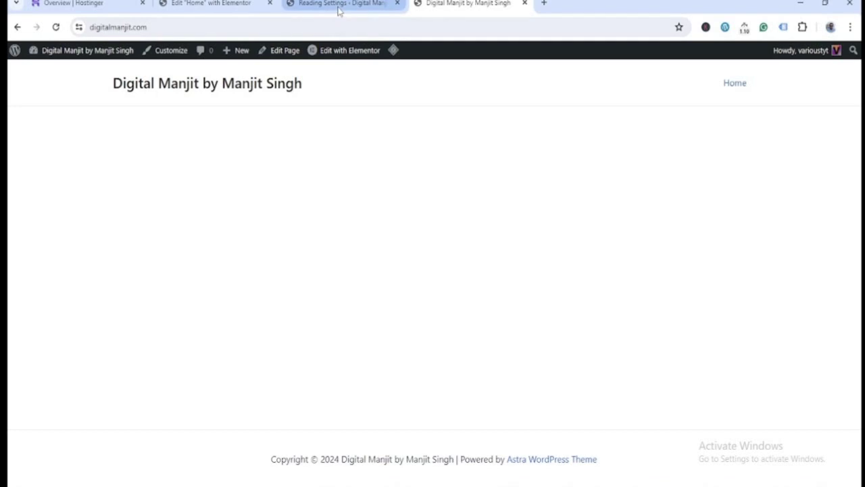
click(376, 8)
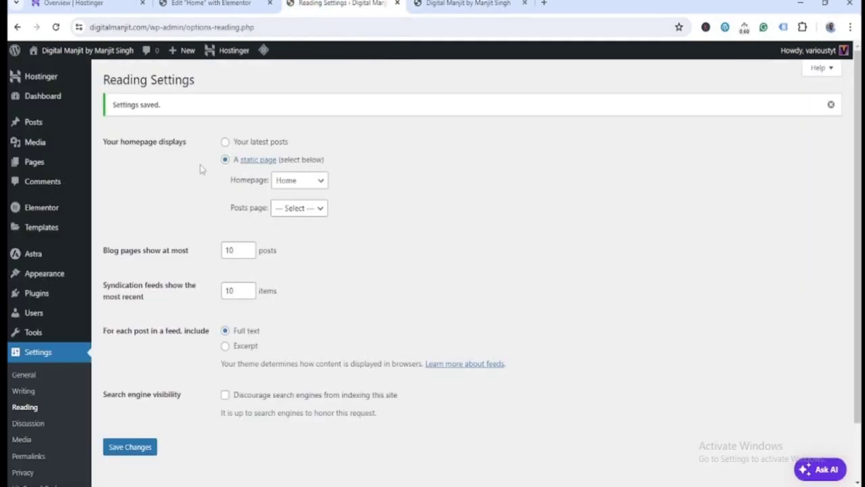
click(200, 8)
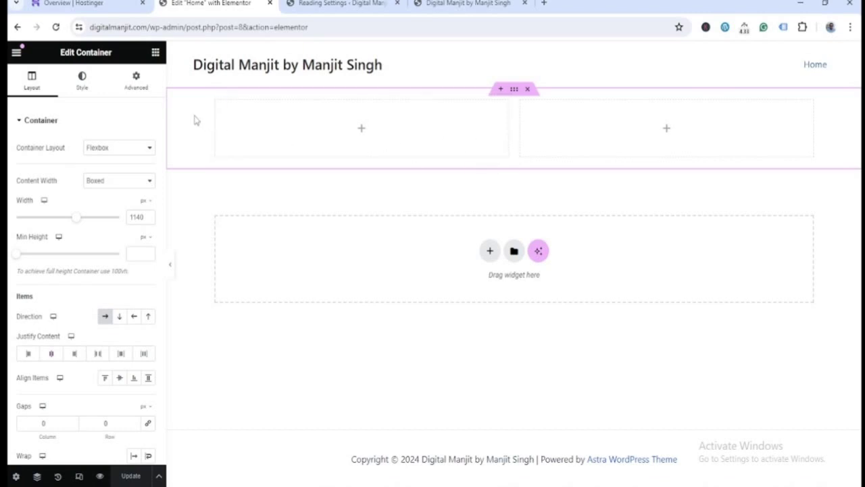
click(467, 5)
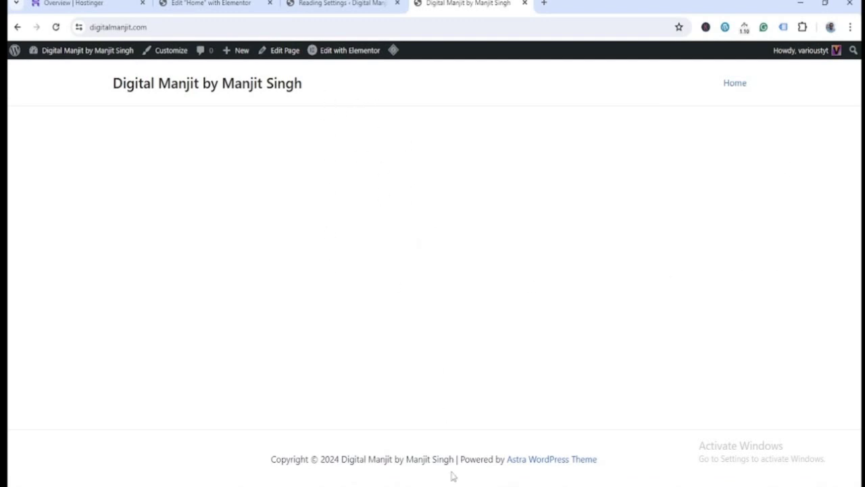
click(465, 426)
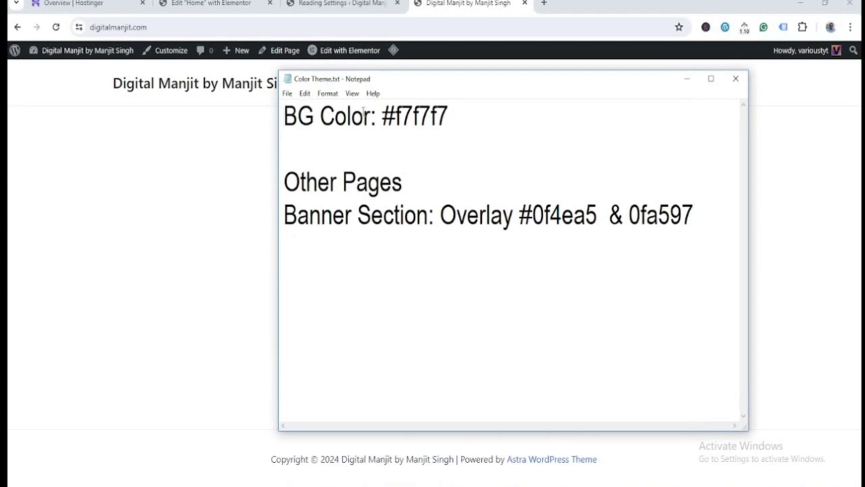
- Copy the background colour #f7f7f7 from the notes and go back to the Elementor editor
drag(449, 116, 380, 116)
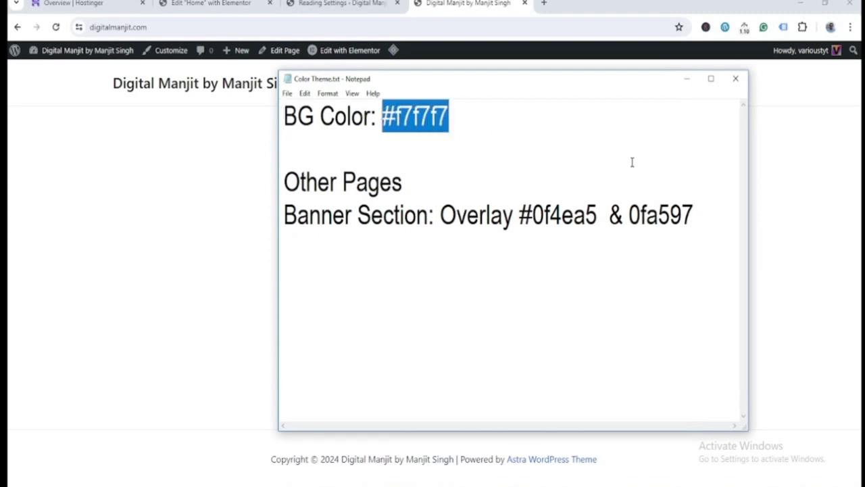
click(259, 158)
click(214, 10)
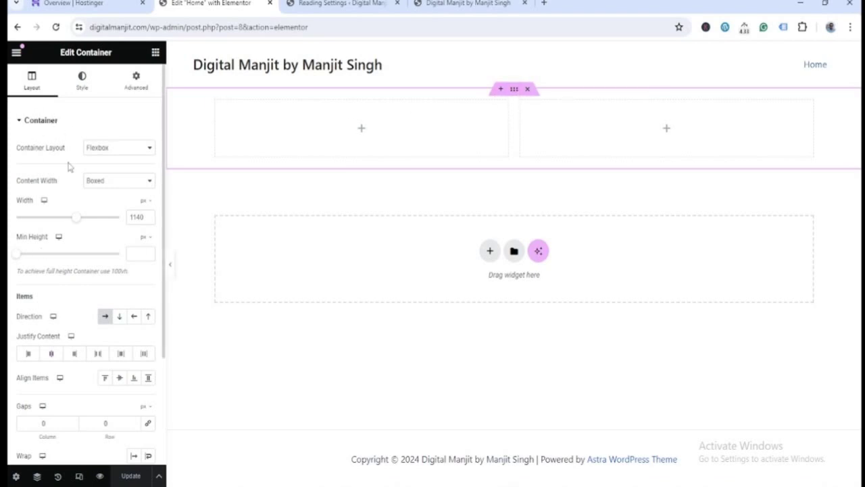
- Give the container a Classic background with colour #F7F7F7
scroll(97, 365, down, 3)
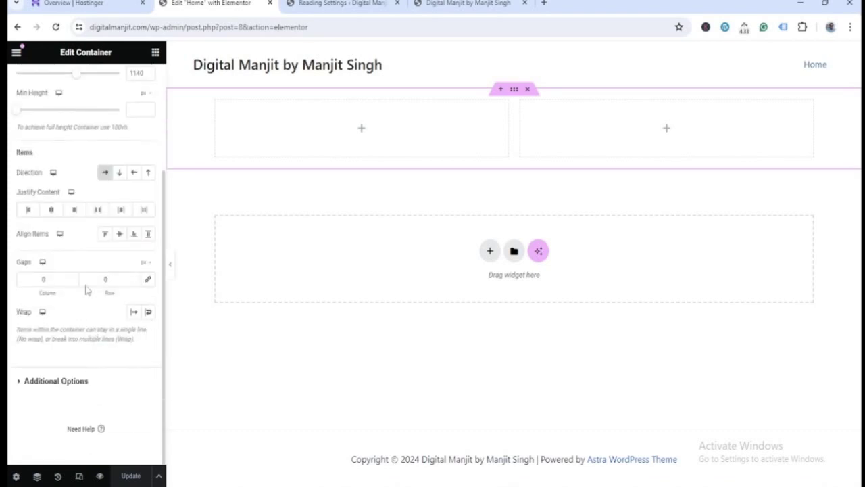
scroll(131, 348, up, 3)
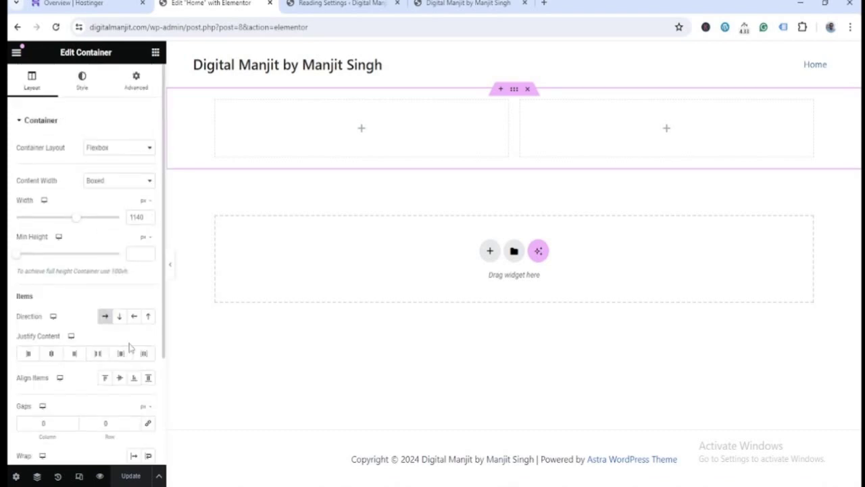
click(84, 88)
click(137, 90)
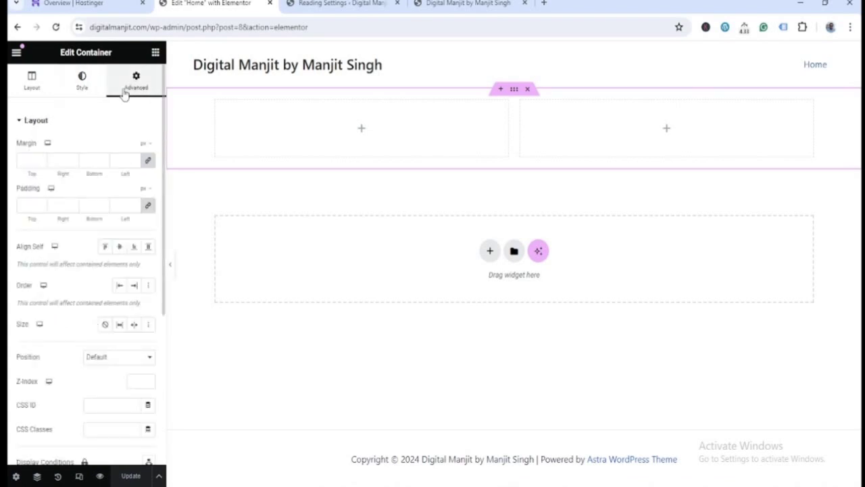
click(82, 89)
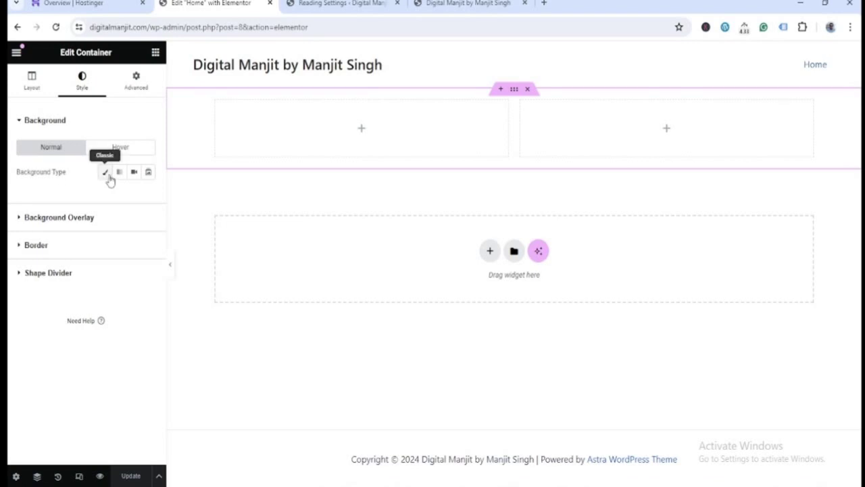
click(105, 173)
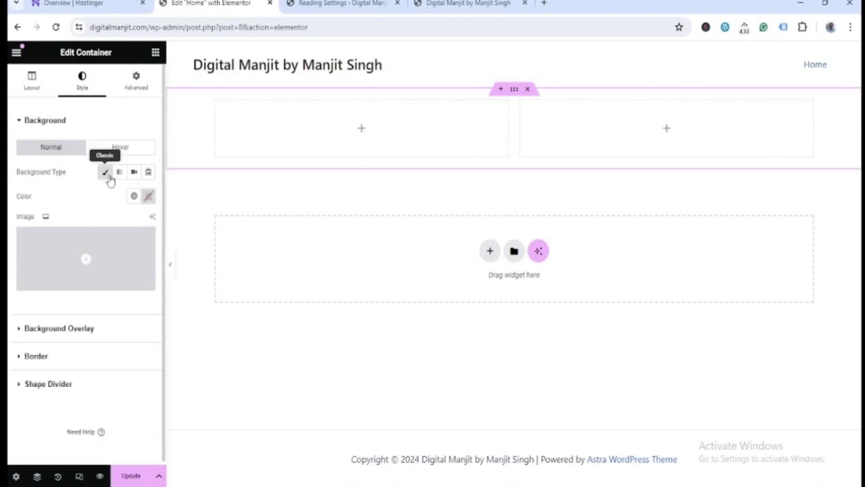
click(148, 196)
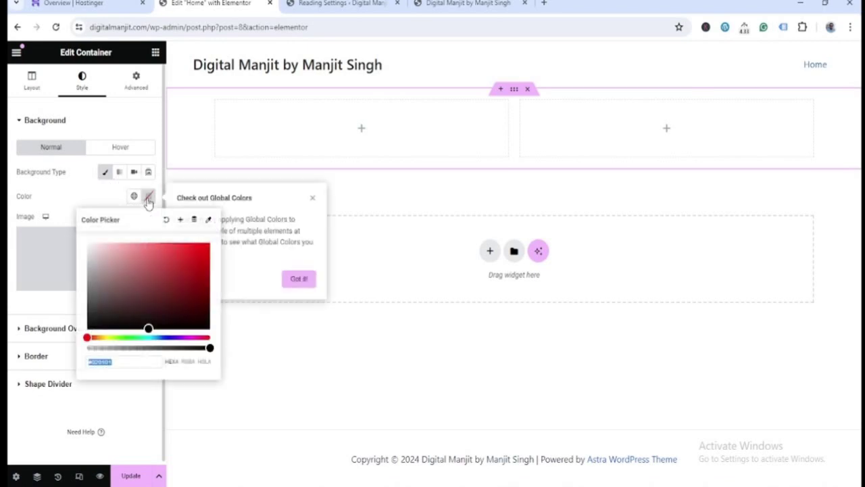
text(#F7F7F7)
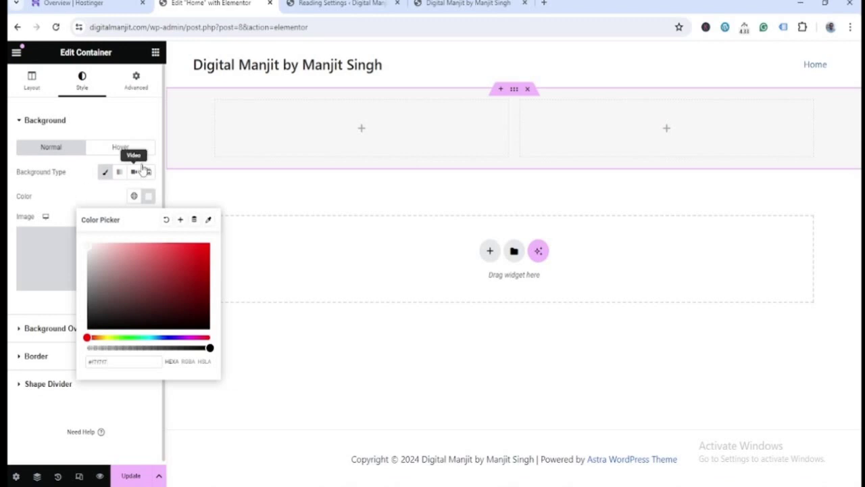
click(71, 196)
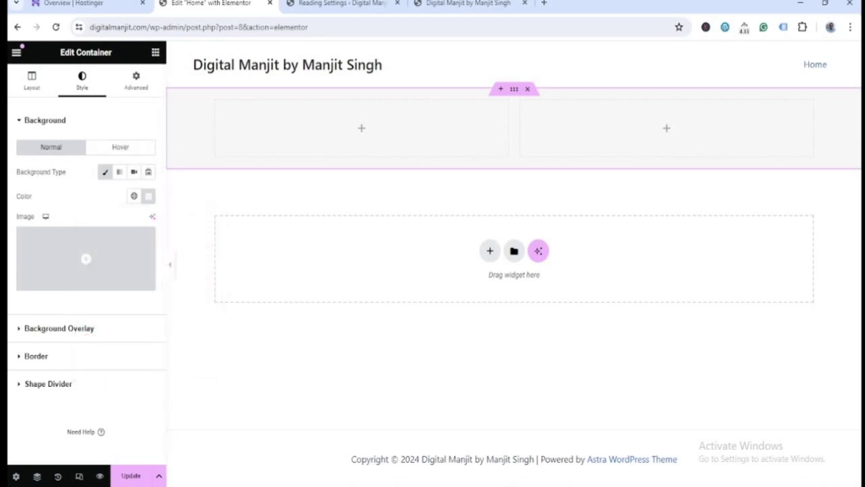
- Update the page and reload the live home page to see the grey band
click(135, 477)
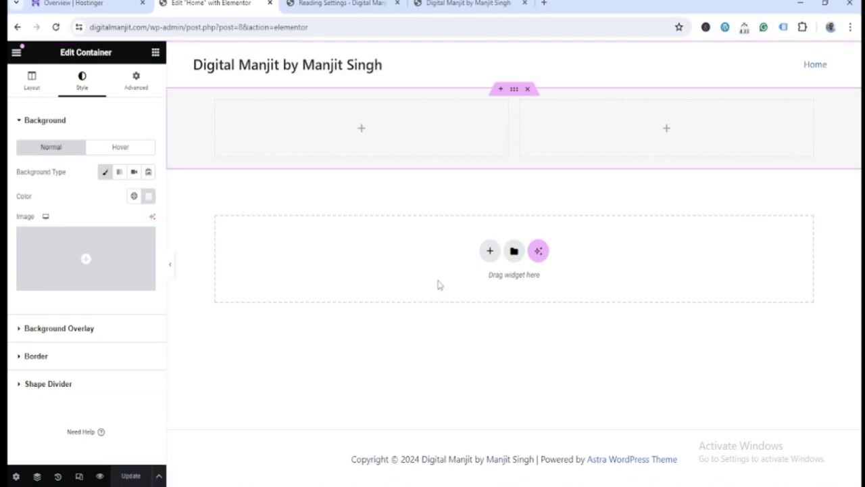
click(440, 4)
click(436, 31)
key(Return)
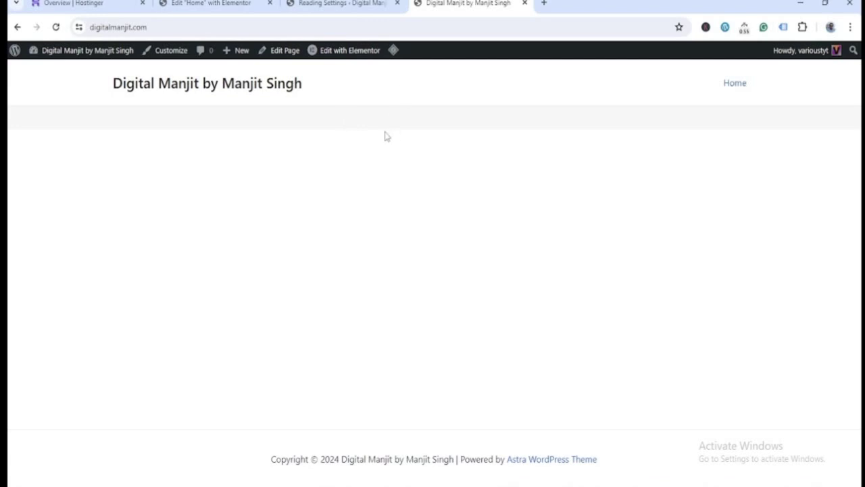
- Check the grey band on the live site, then return to the Elementor editor and the Word outline
click(210, 4)
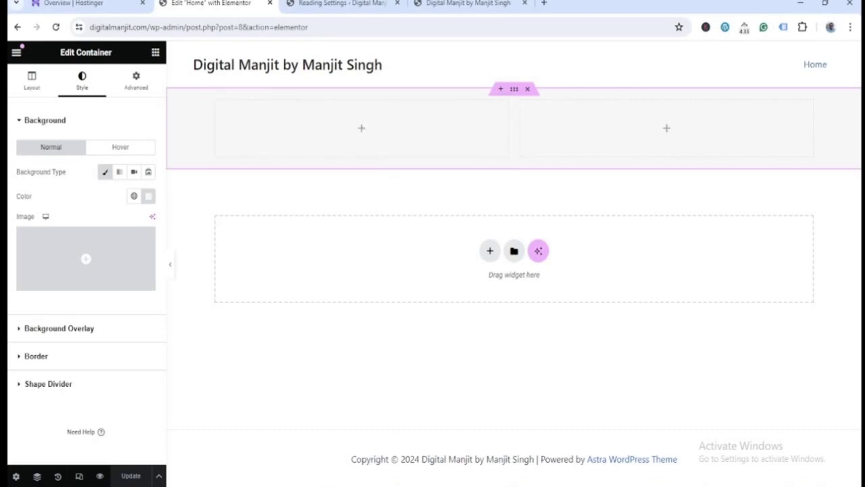
key(alt+Tab)
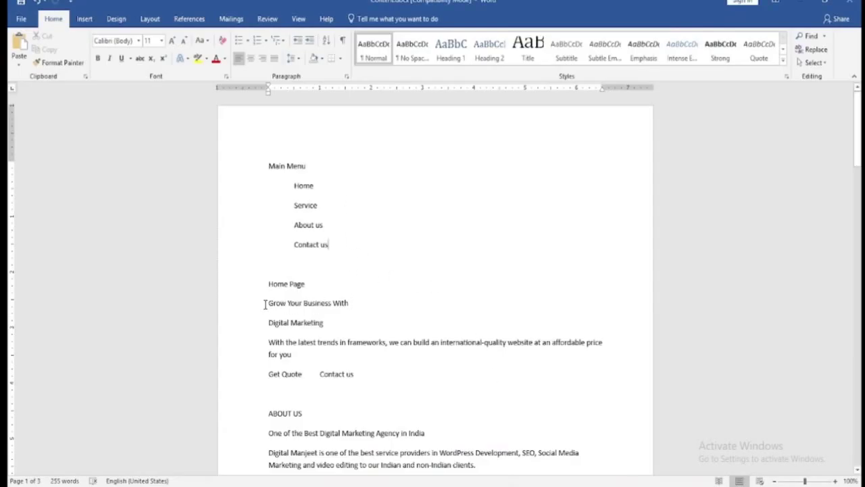
- Add a Heading to the left column reading 'Grow Your Business With', copied from Word
drag(269, 303, 350, 305)
key(ctrl+c)
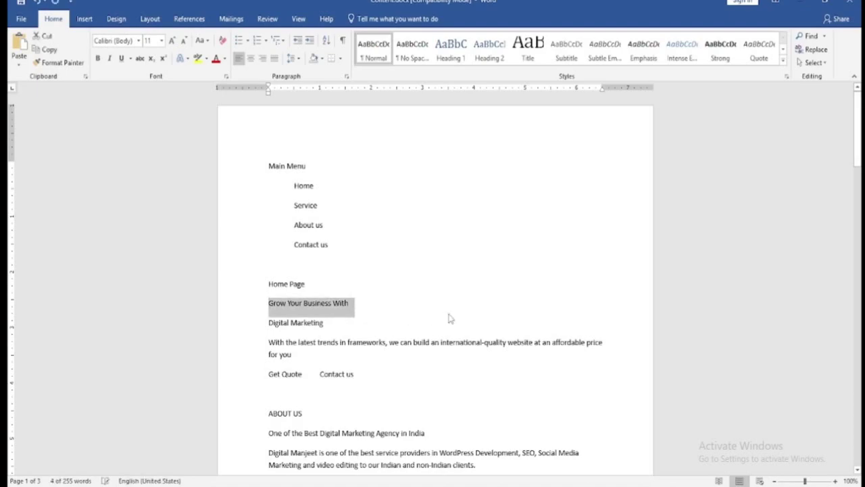
key(alt+Tab)
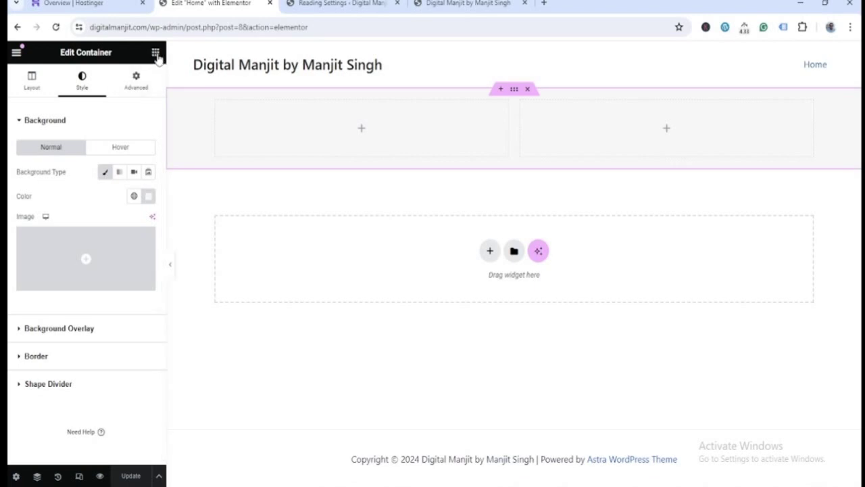
click(155, 53)
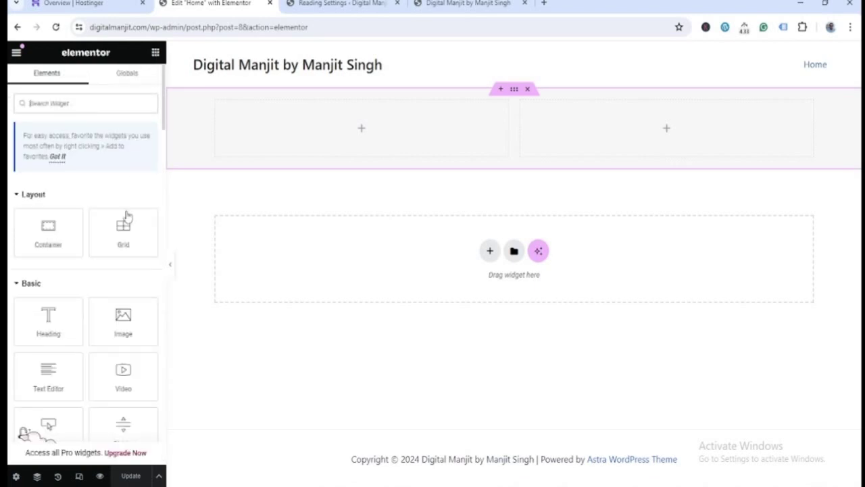
drag(48, 316, 359, 129)
drag(114, 160, 11, 161)
key(ctrl+v)
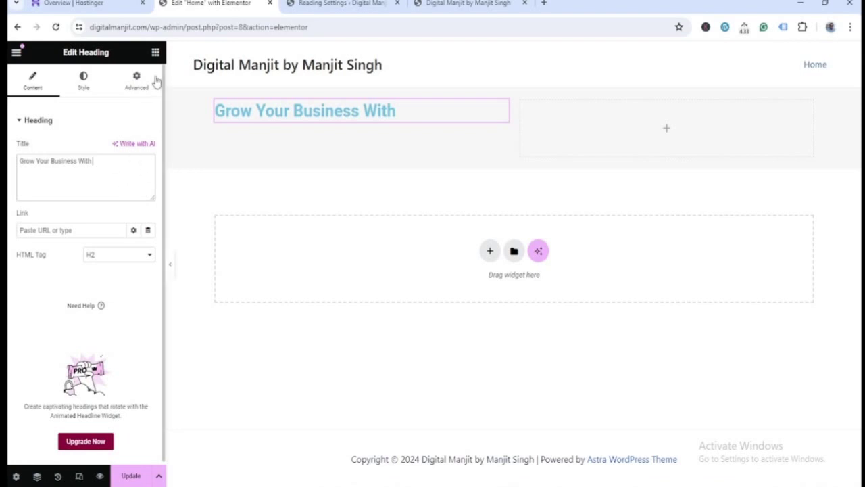
- Add a second heading below it reading 'Digital Marketing'
click(155, 52)
drag(50, 322, 309, 122)
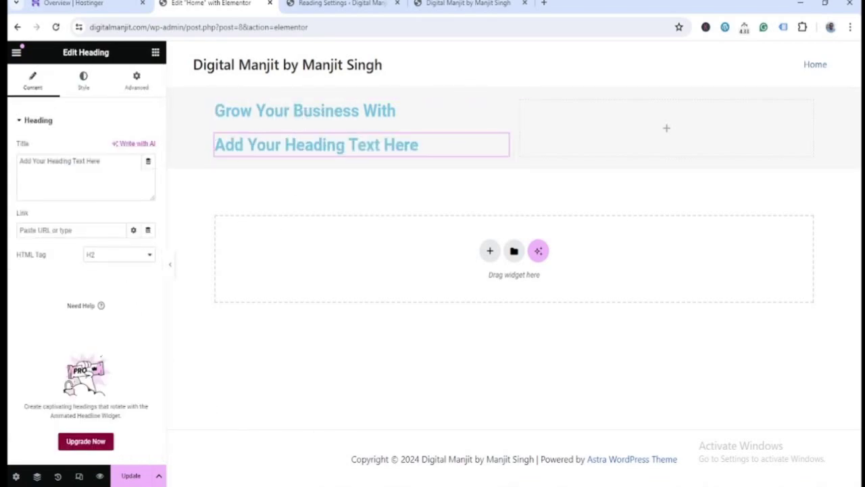
key(alt+Tab)
drag(269, 325, 323, 324)
key(ctrl+c)
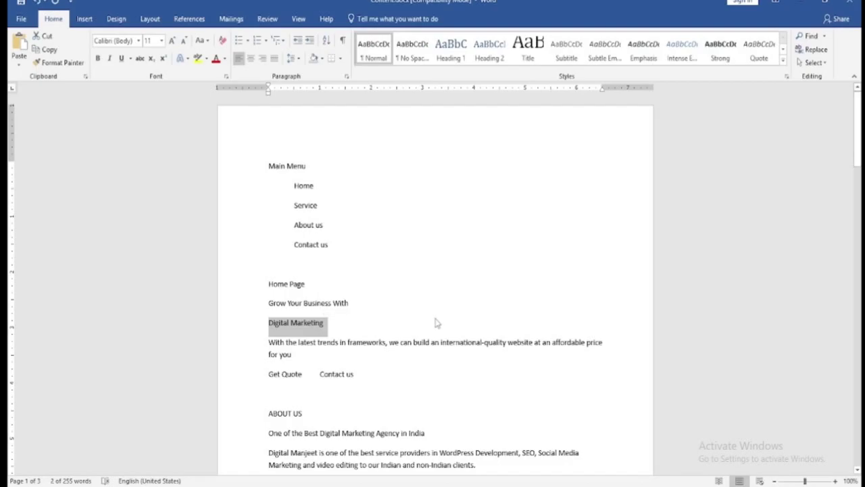
key(alt+Tab)
drag(103, 162, 11, 168)
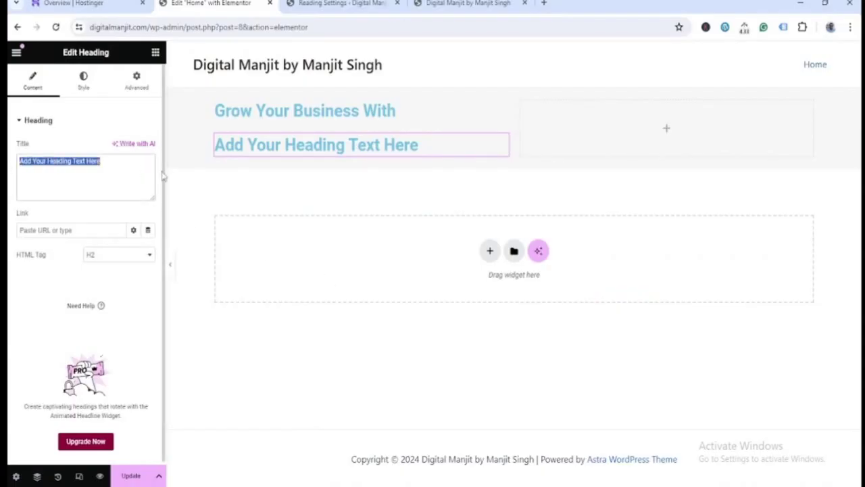
key(ctrl+v)
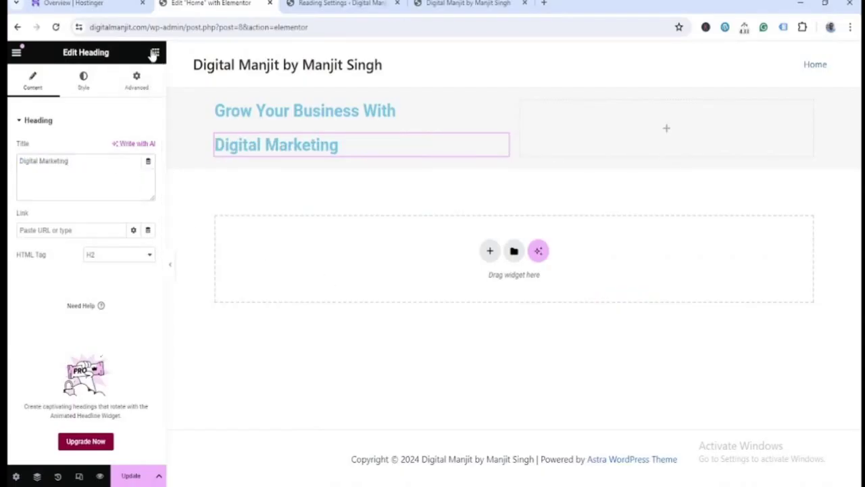
- Add a third heading containing the introductory paragraph copied from Word
click(154, 53)
drag(49, 313, 286, 150)
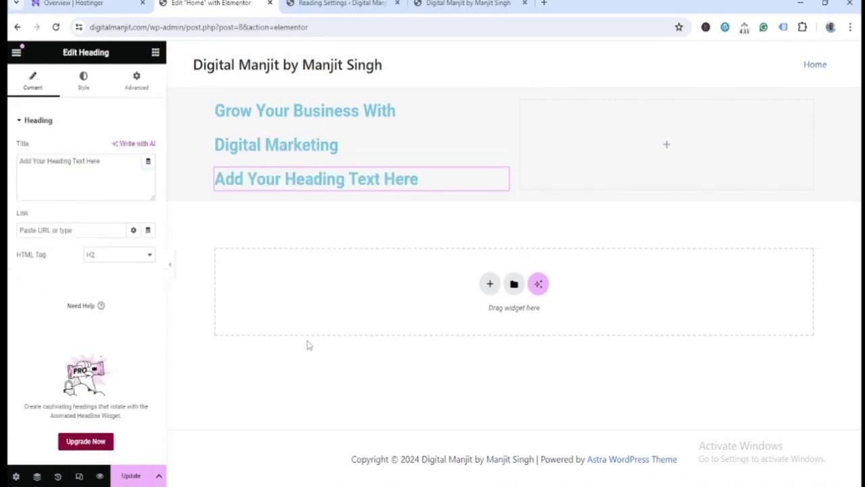
key(alt+Tab)
scroll(379, 224, down, 2)
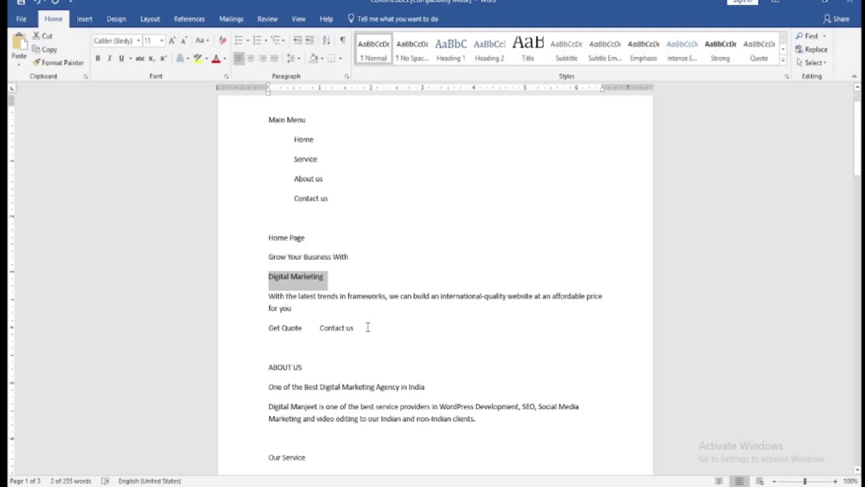
triple_click(294, 298)
key(ctrl+c)
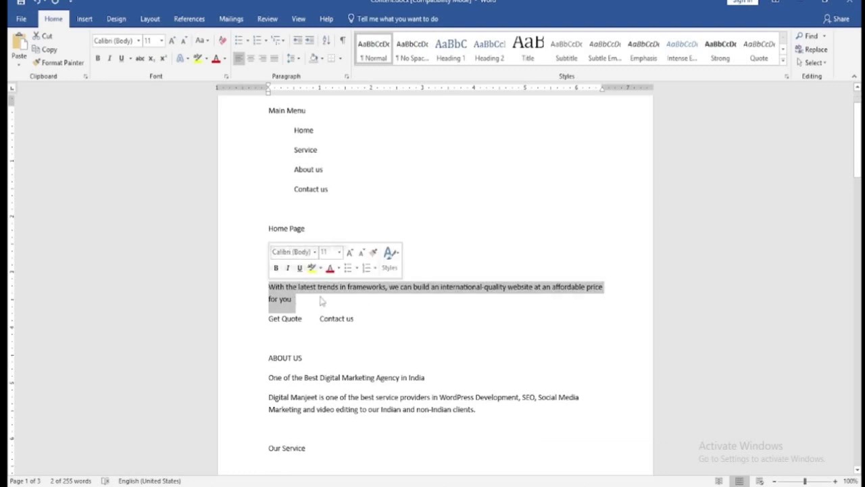
key(alt+Tab)
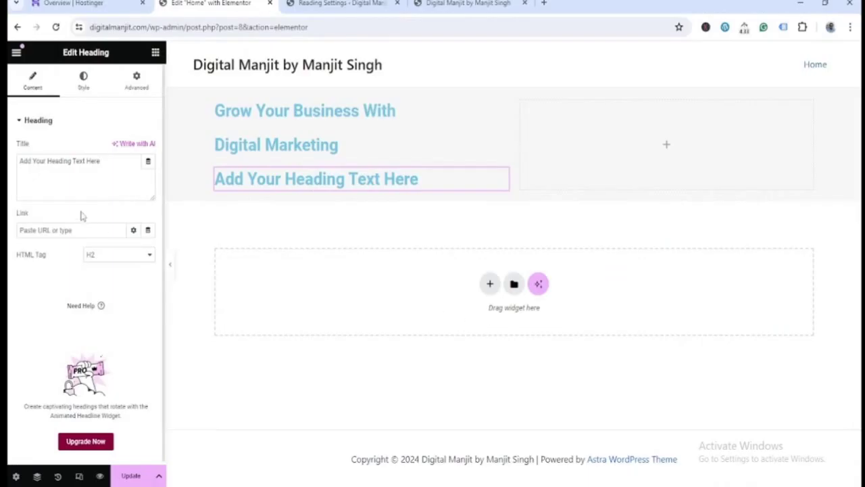
drag(108, 160, 9, 170)
key(ctrl+v)
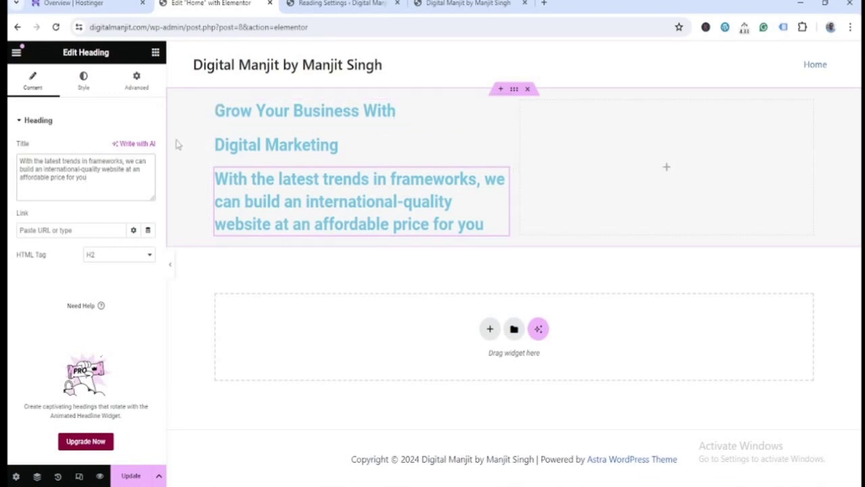
- Save the home page and reload the live site to check the three headings
key(ctrl+s)
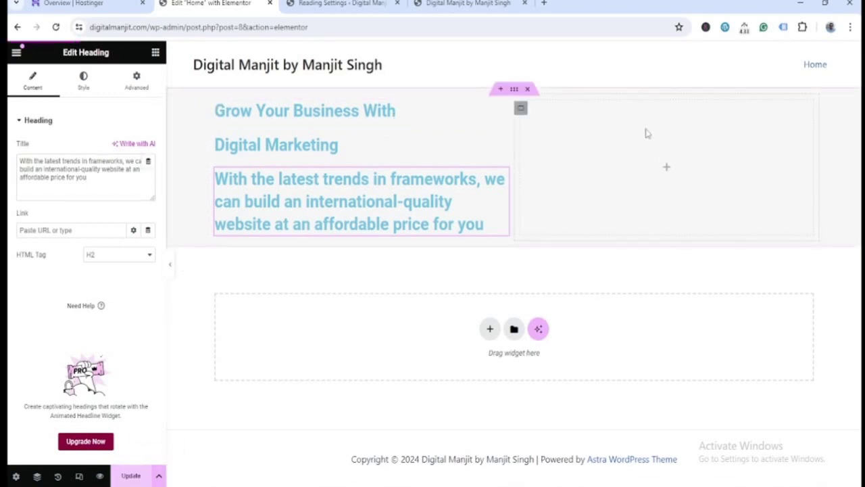
click(489, 6)
click(477, 27)
key(Return)
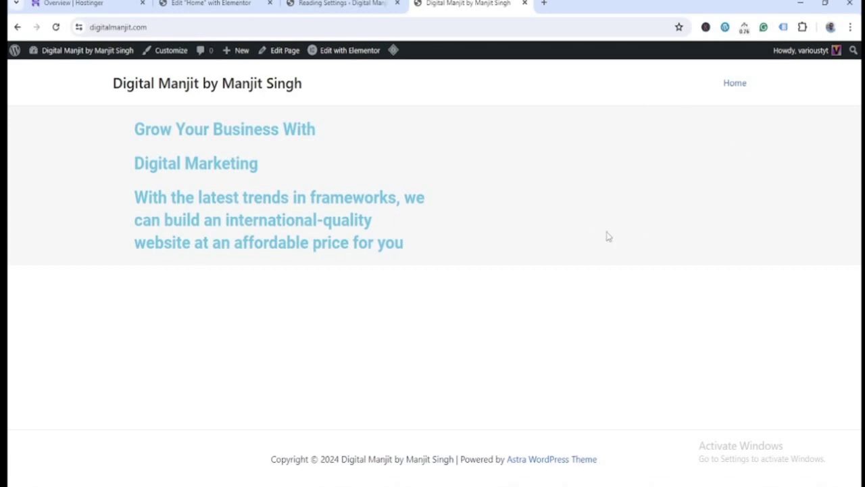
- Place an Image widget in the hero's right column and open its media picker
click(216, 4)
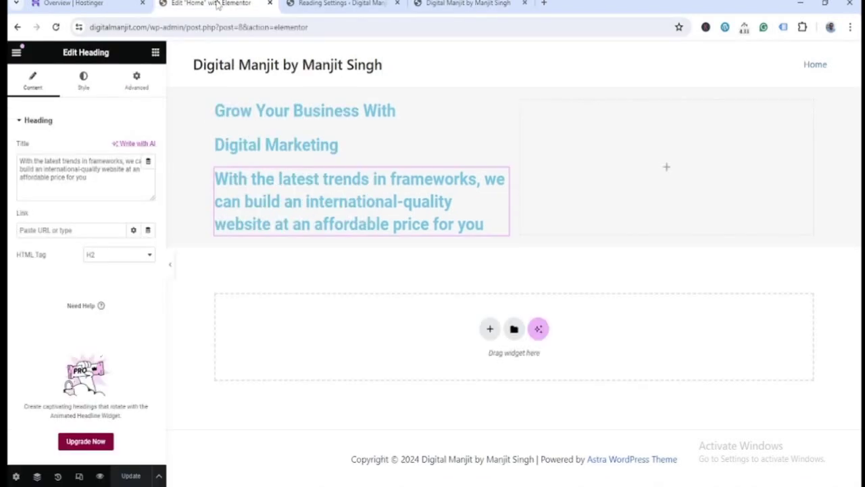
click(156, 52)
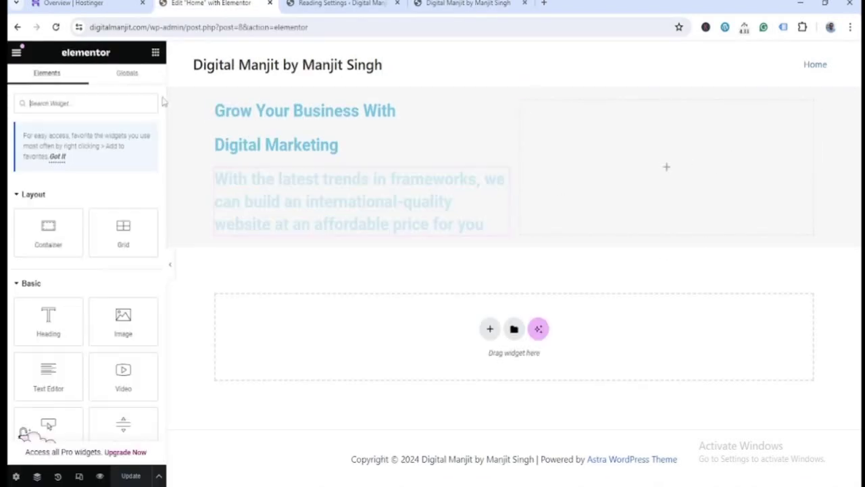
drag(123, 319, 716, 162)
mouse_move(67, 193)
click(76, 189)
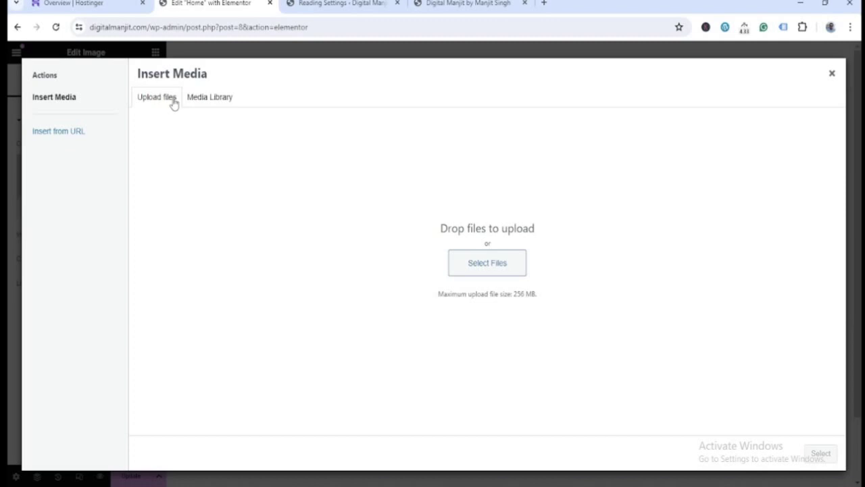
click(206, 99)
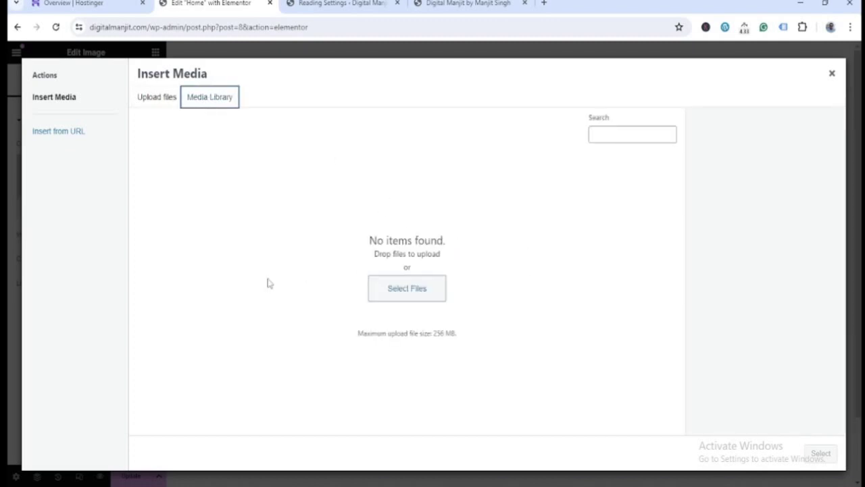
click(159, 99)
- Upload home page top.png from F:\Wordpress Course\Website Content\images
click(504, 266)
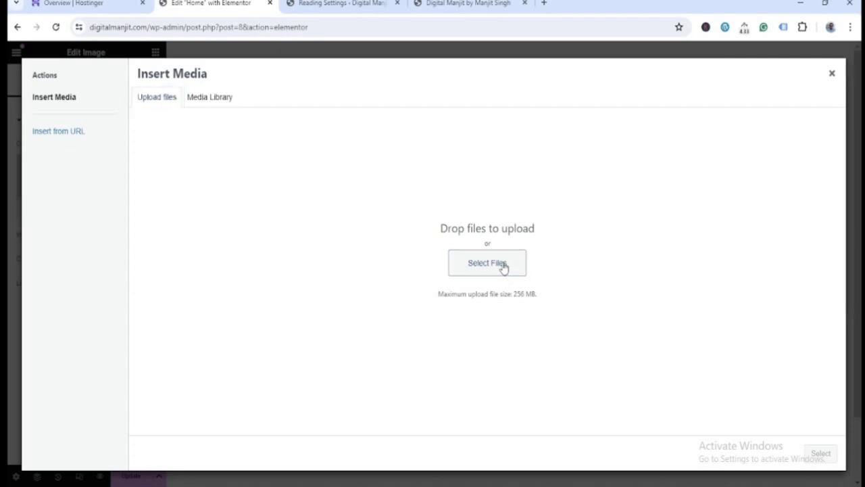
click(145, 343)
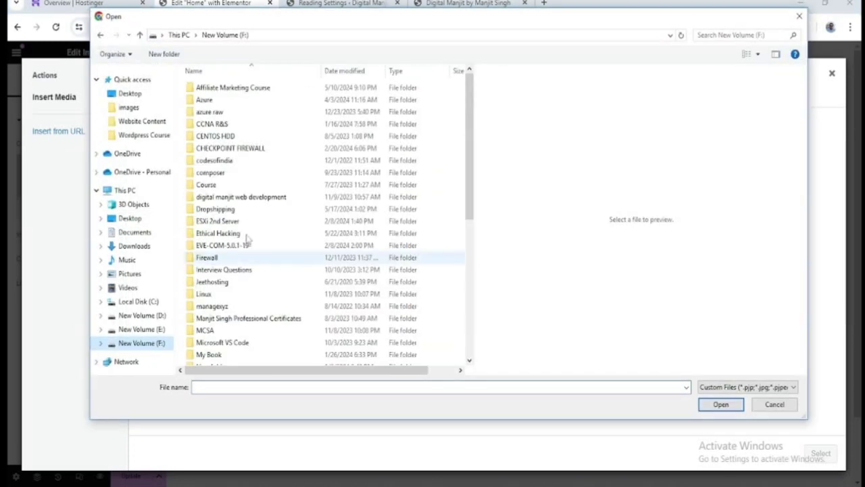
scroll(240, 338, down, 3)
scroll(240, 337, down, 4)
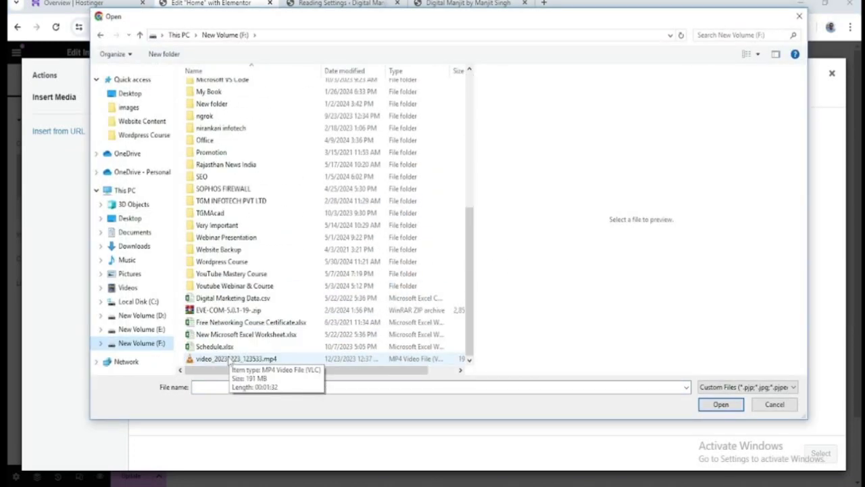
click(226, 264)
double_click(227, 265)
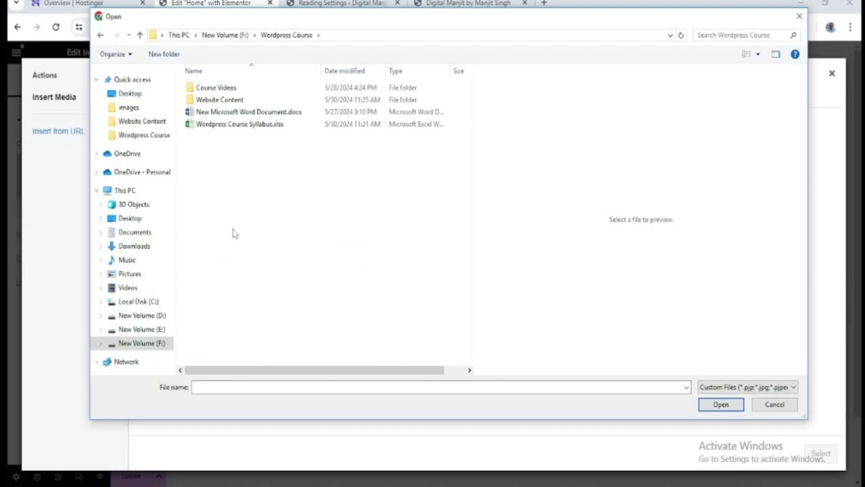
double_click(228, 100)
double_click(214, 89)
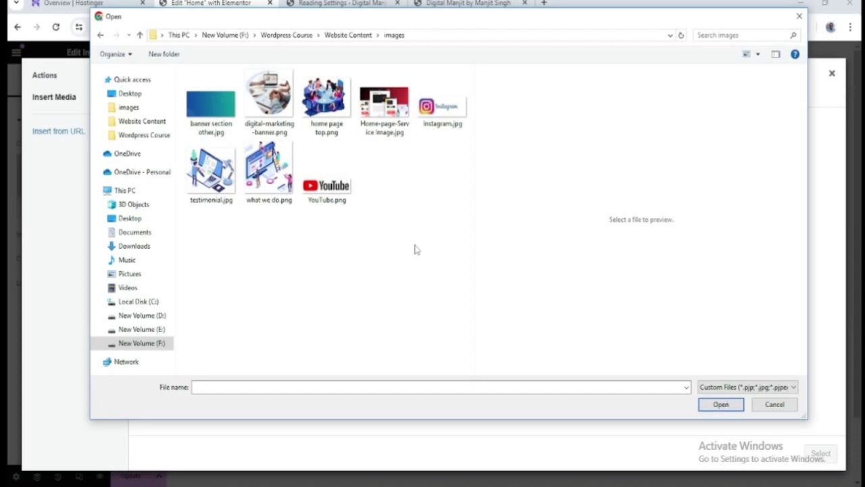
click(331, 96)
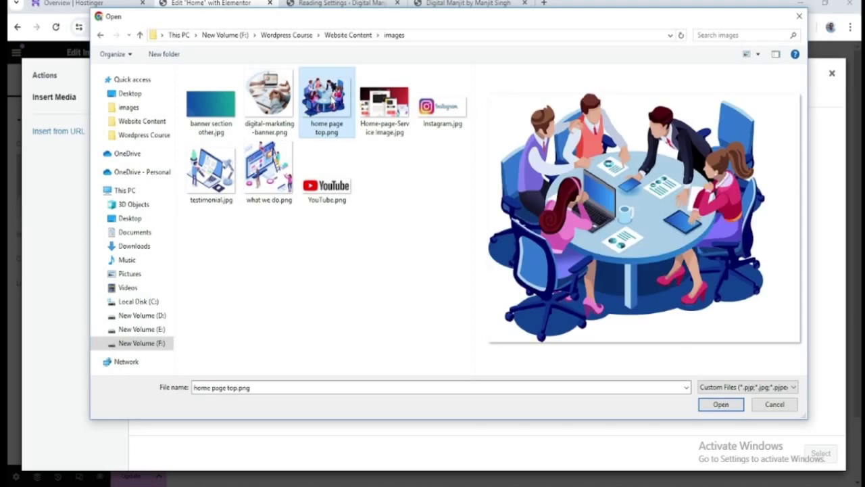
click(715, 402)
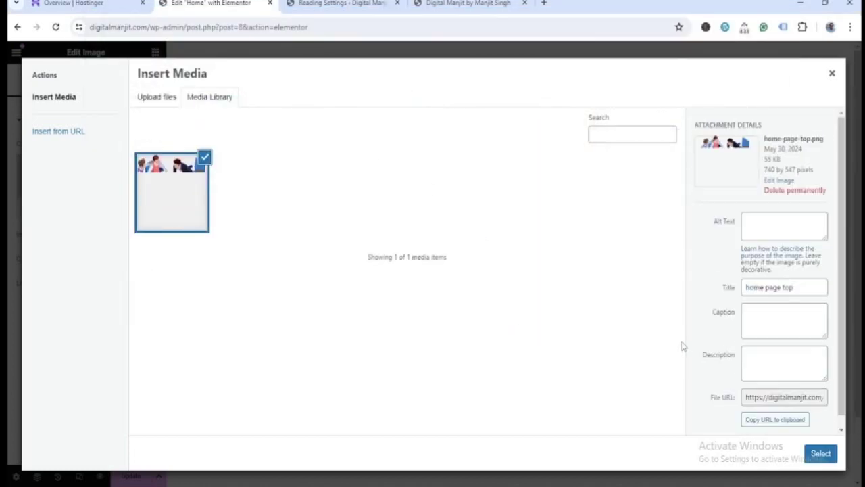
- Insert the uploaded illustration into the column and update the page
click(781, 228)
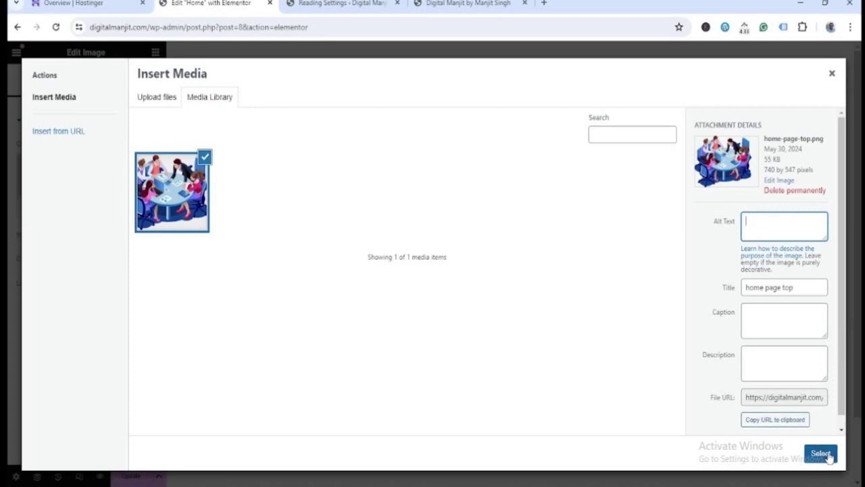
click(821, 454)
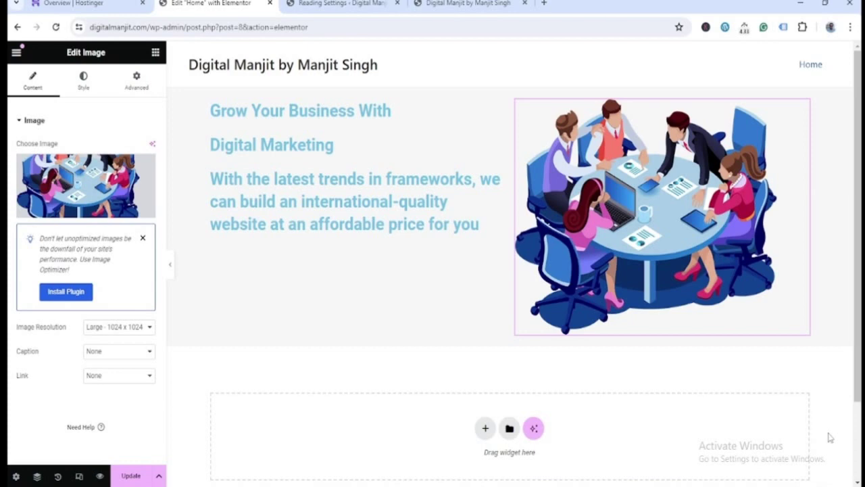
click(133, 475)
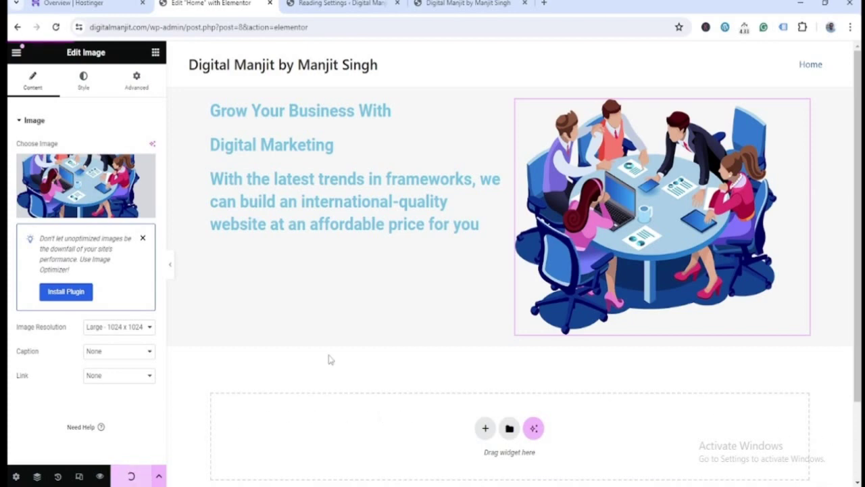
- Reload the live home page to check the new illustration
click(454, 5)
click(445, 27)
key(Return)
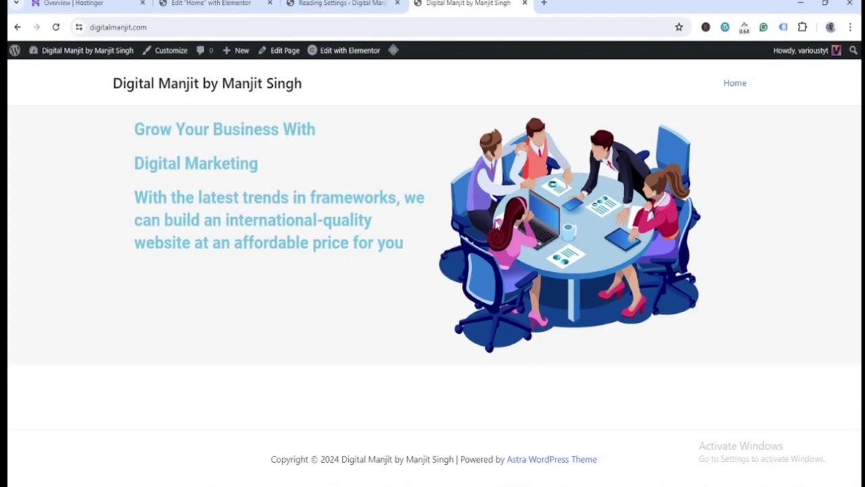
- Back in Elementor, select the long paragraph heading and keep its HTML tag as H2
click(230, 4)
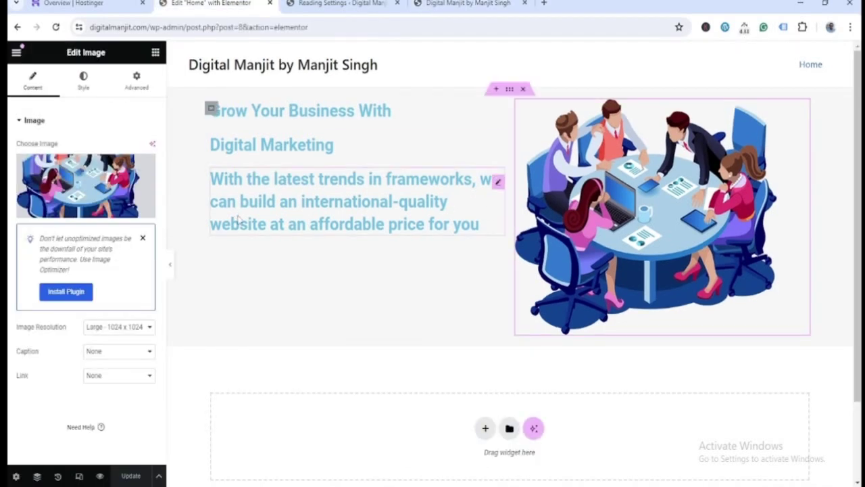
click(214, 173)
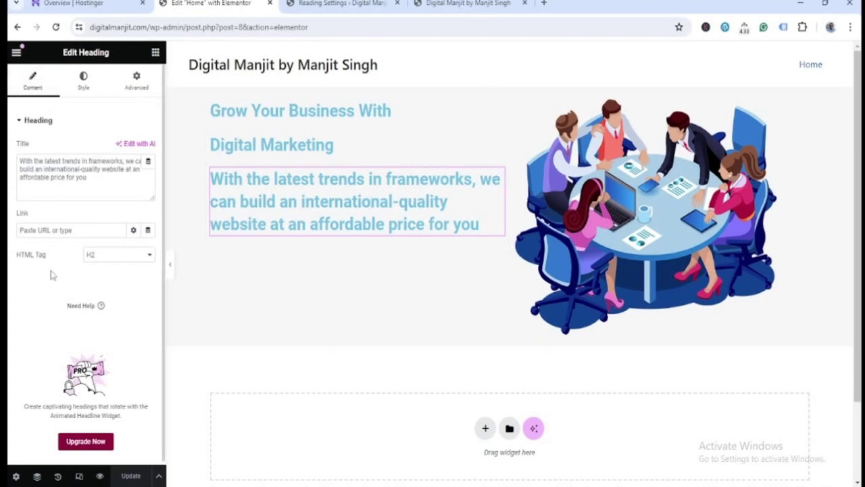
click(149, 256)
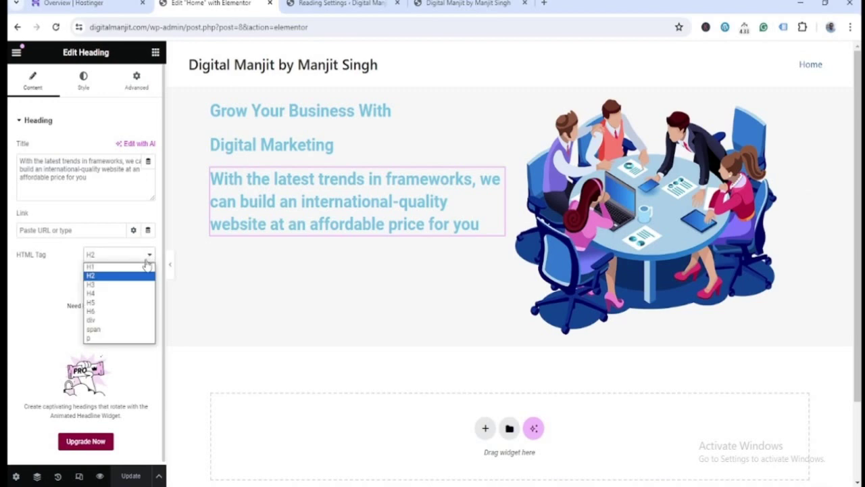
click(65, 262)
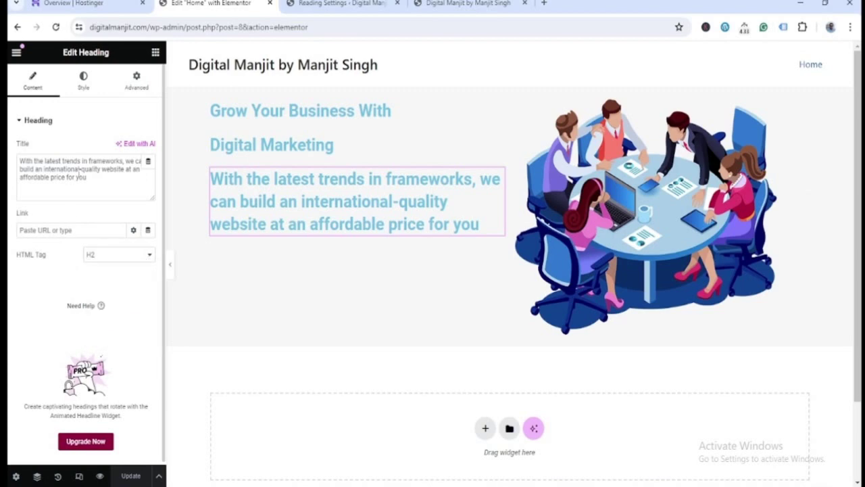
- Set the paragraph heading's text colour to dark grey #2C2A2A
click(84, 91)
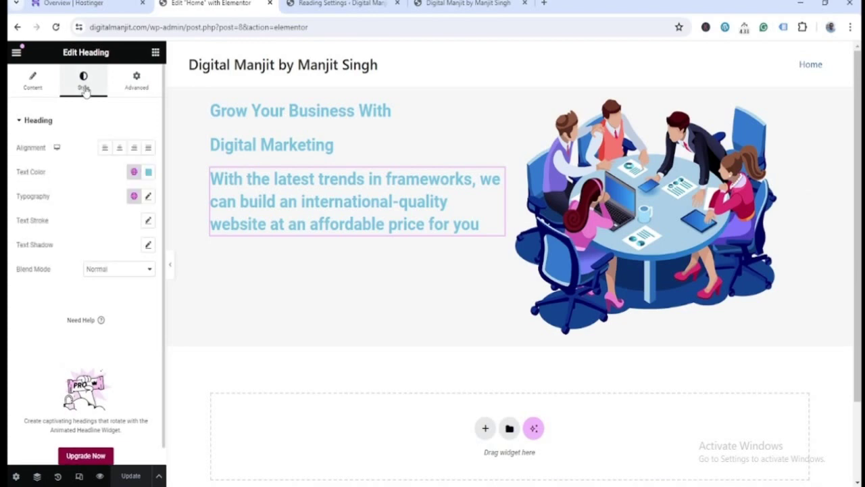
click(149, 173)
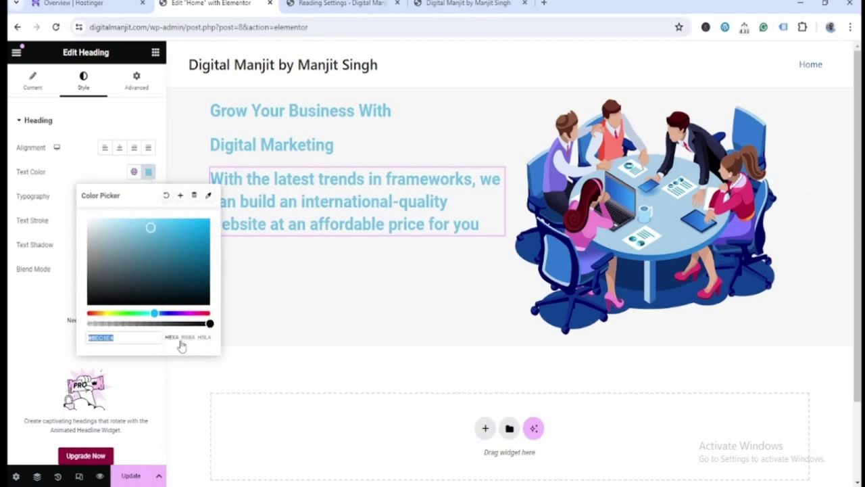
drag(132, 338, 89, 338)
text(00)
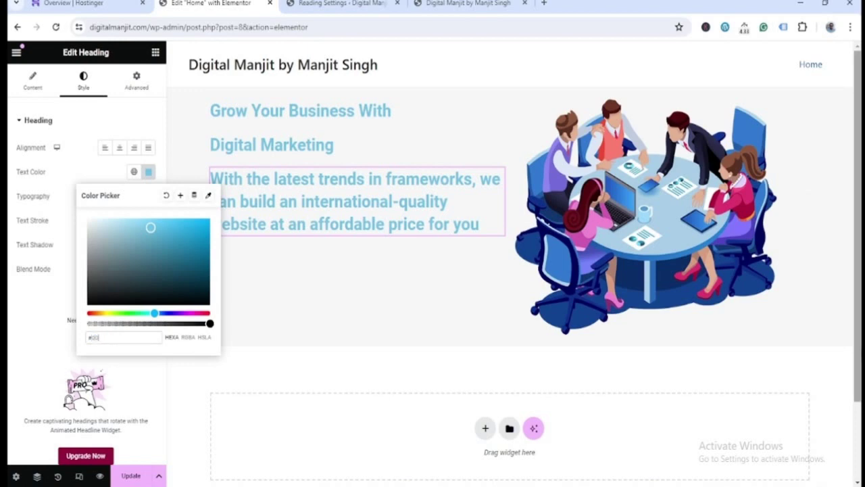
text(000)
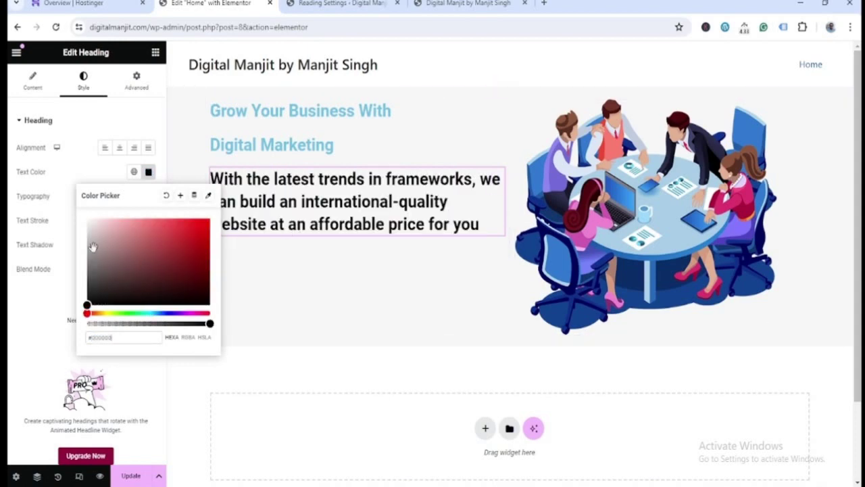
click(92, 273)
mouse_move(92, 273)
mouse_down()
mouse_move(91, 289)
mouse_move(91, 266)
mouse_up()
click(93, 169)
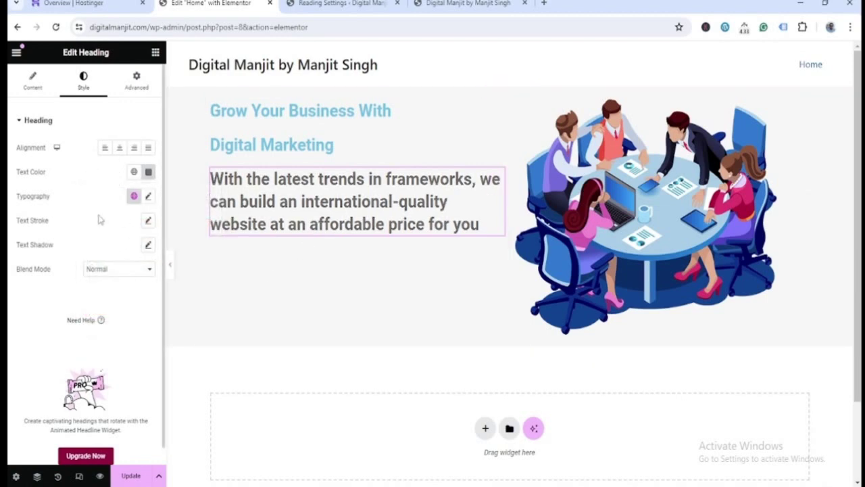
- Open the heading's Typography settings and search font families for 'so'
click(148, 196)
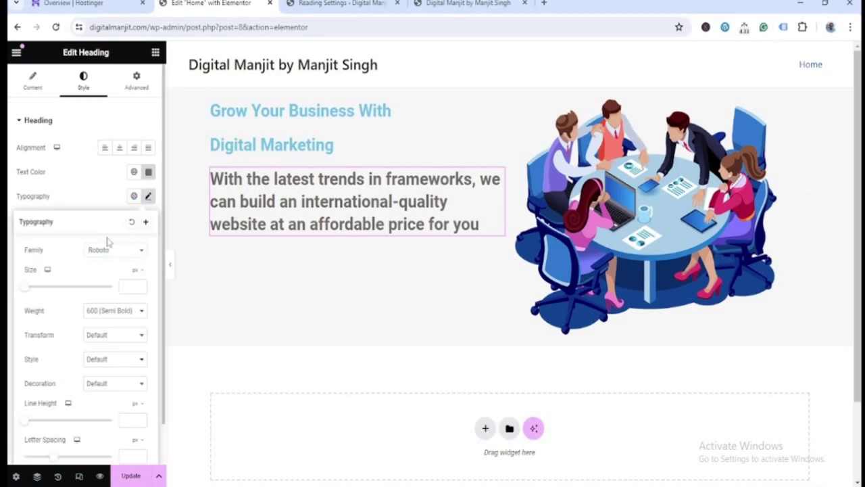
click(128, 251)
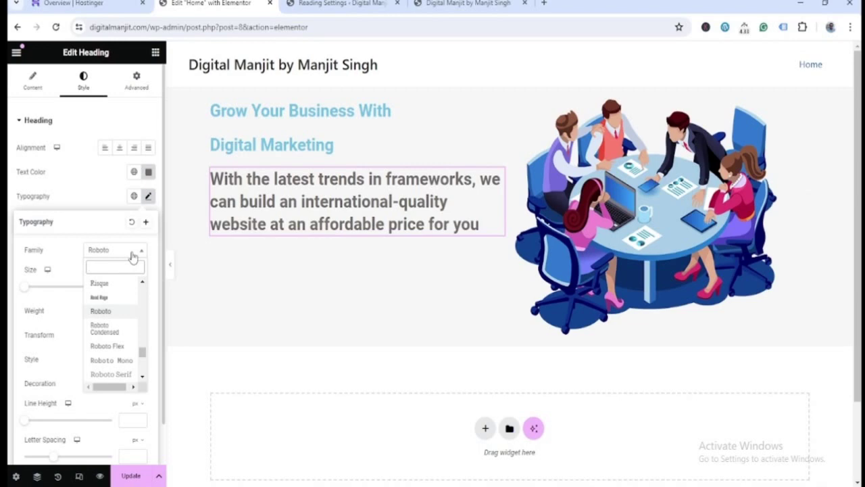
text(so)
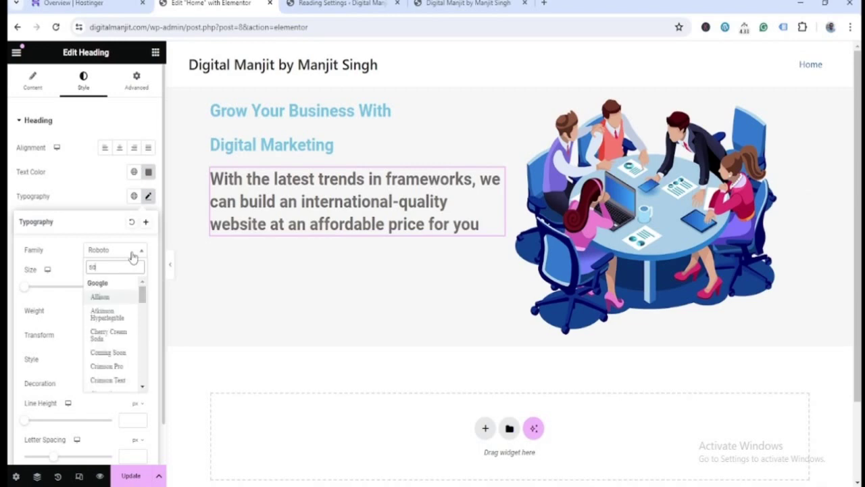